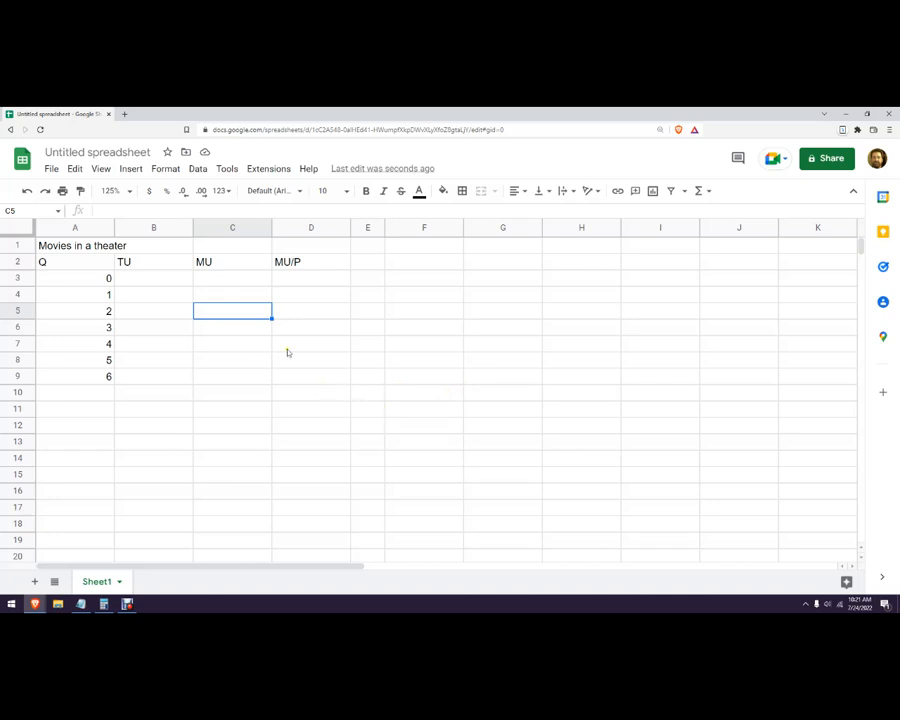
# Switch to Notepad and review the movie utility problem, including the monthly budget, ticket price and video rental price.
pyautogui.click(77, 246)
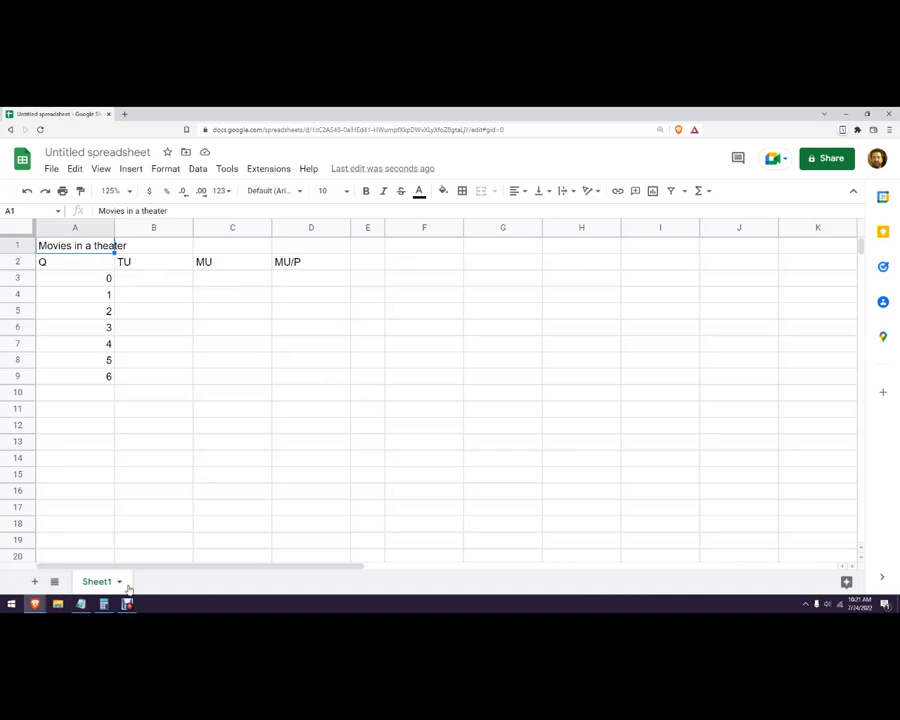
pyautogui.click(80, 604)
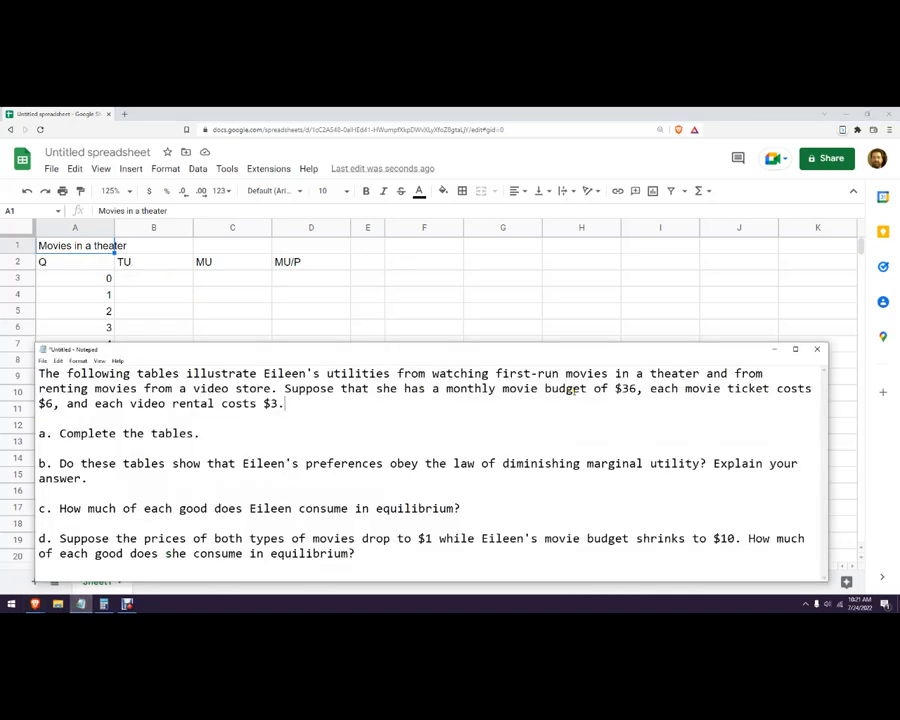
pyautogui.moveTo(193, 388); pyautogui.dragTo(271, 390)
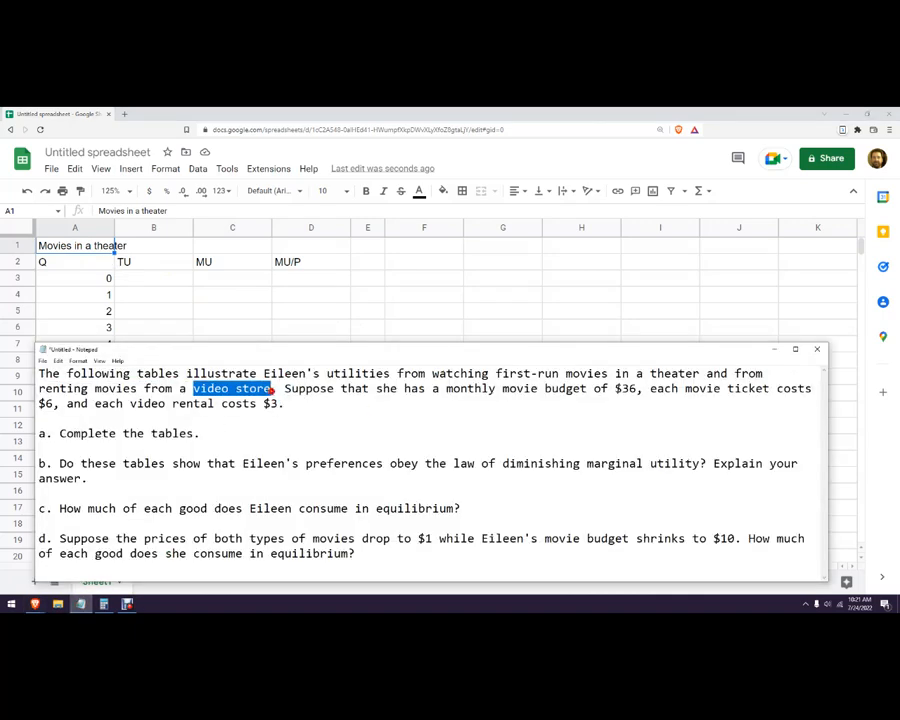
pyautogui.click(351, 411)
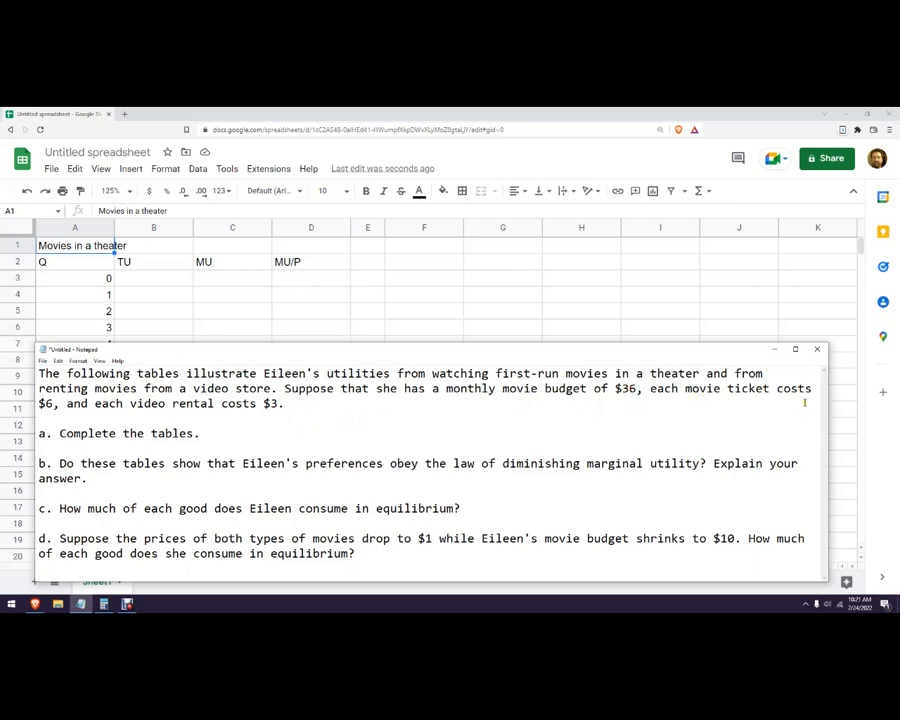
pyautogui.click(284, 403)
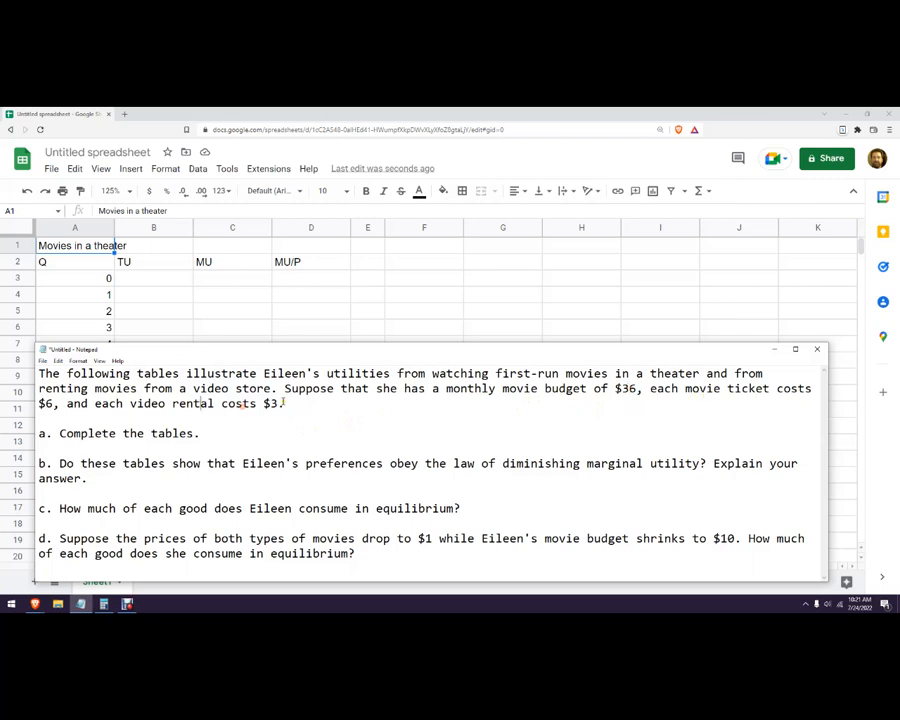
pyautogui.click(312, 314)
# Enter total utilities 0, 200, 290, 370, 440 and 500 for quantities 0 to 5 in the theater table.
pyautogui.click(174, 281)
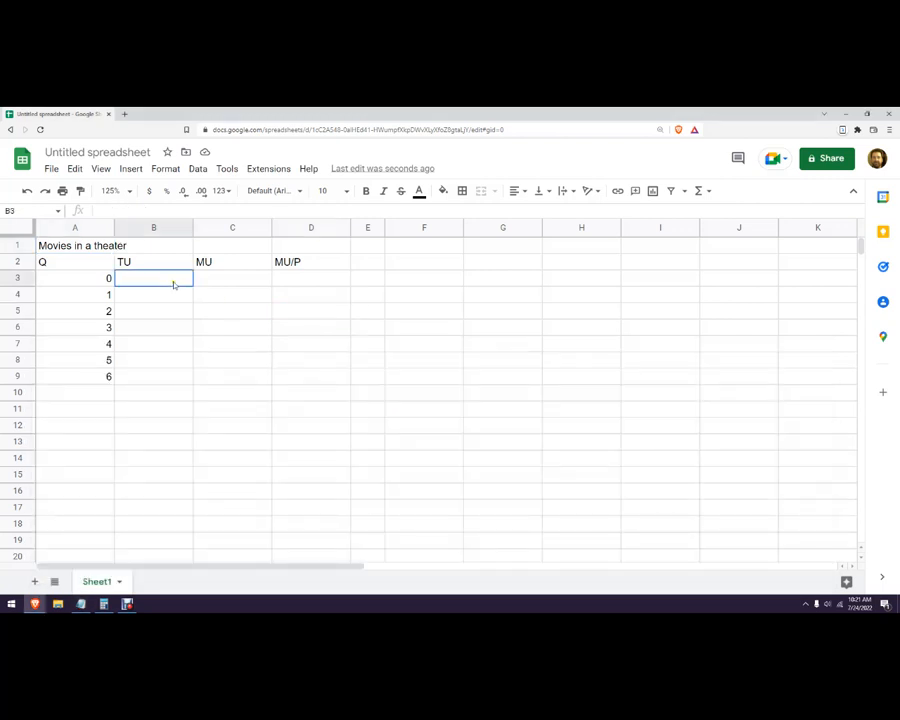
pyautogui.write('0')
pyautogui.press('Return')
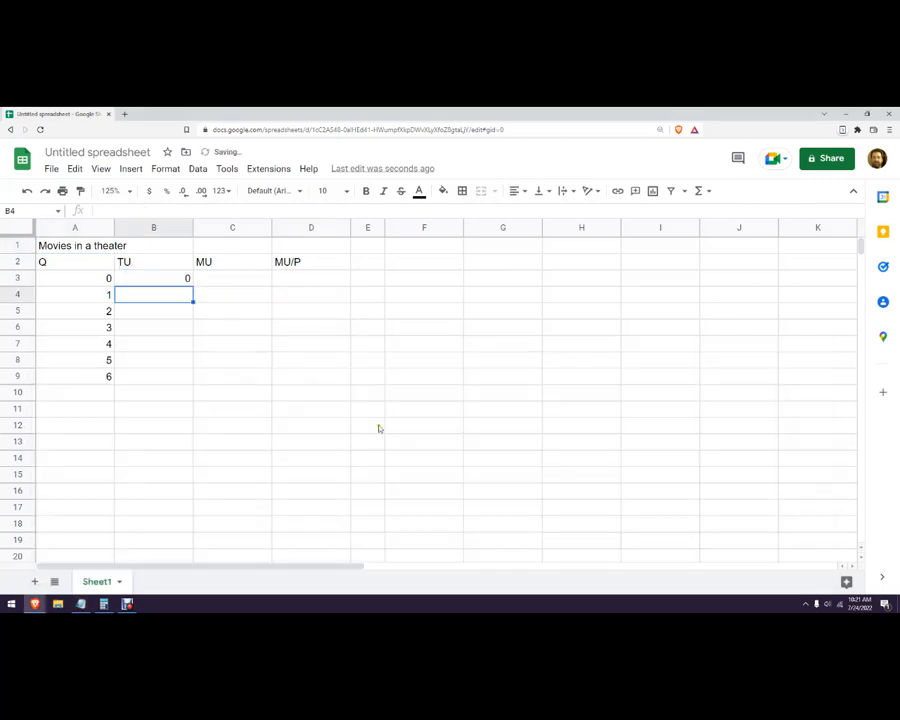
pyautogui.write('200')
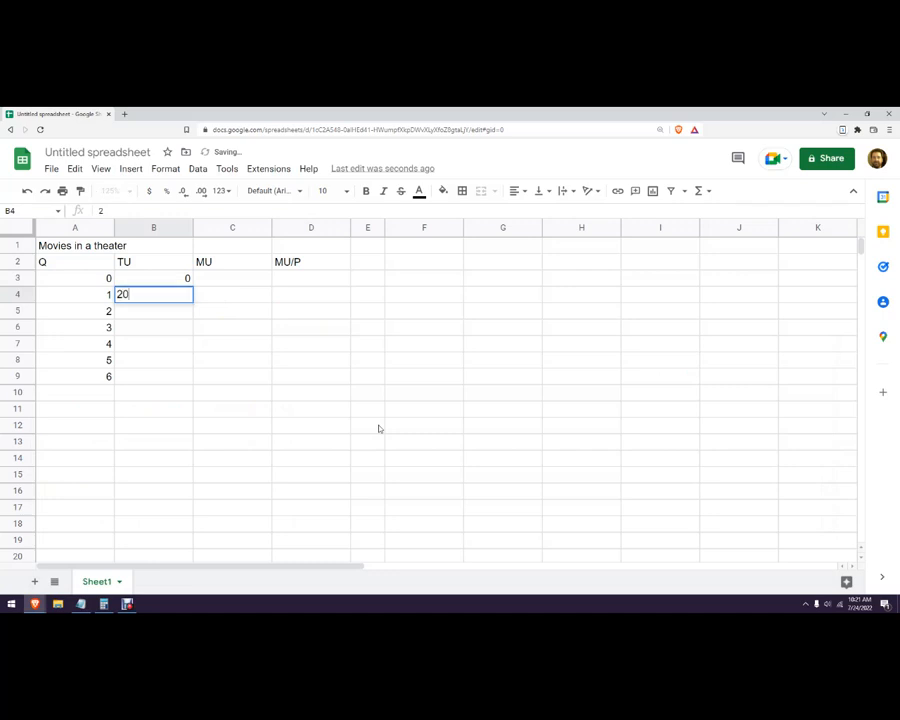
pyautogui.press('Return')
pyautogui.write('290')
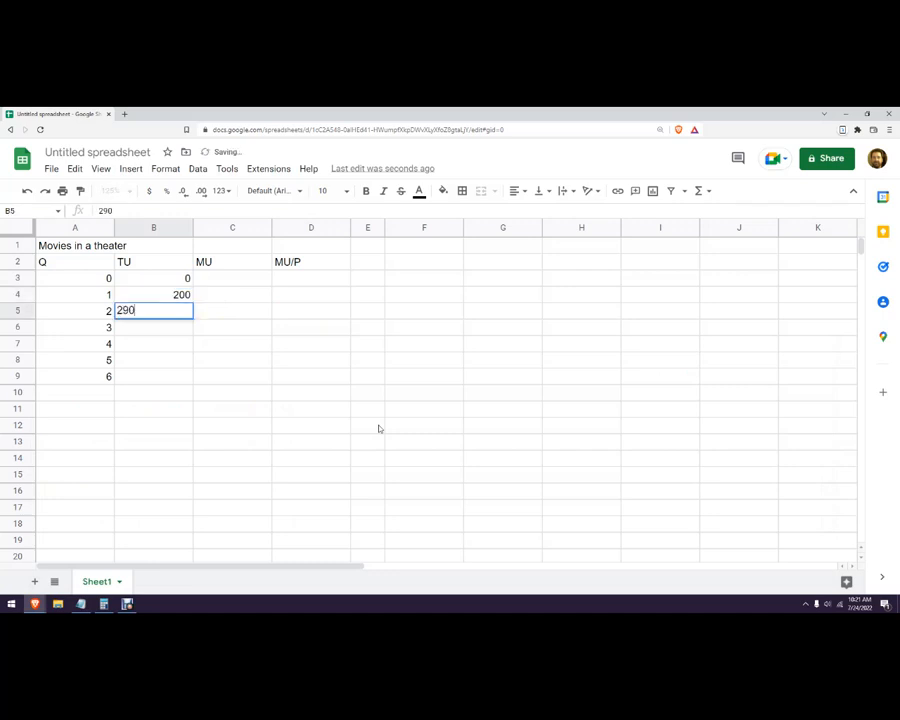
pyautogui.press('Return')
pyautogui.write('370')
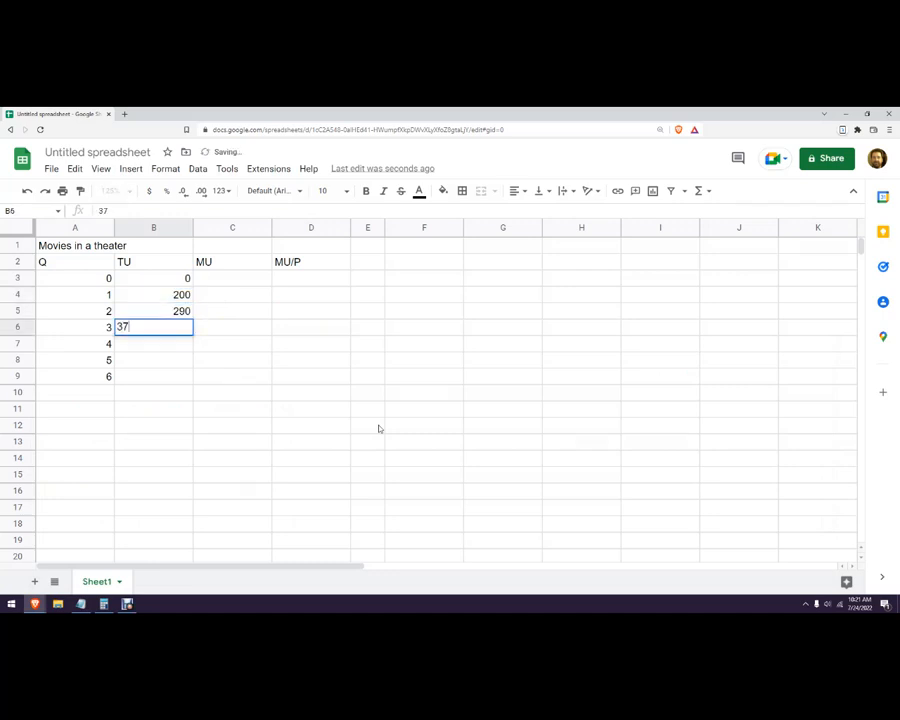
pyautogui.press('Return')
pyautogui.write('444')
pyautogui.write('0')
pyautogui.press('Return')
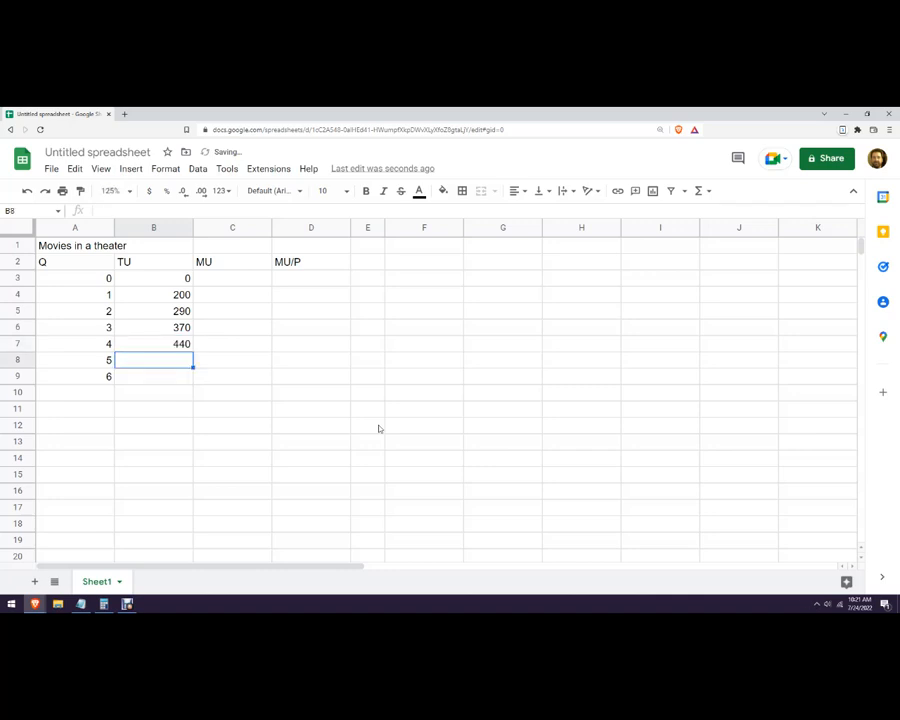
pyautogui.write('500')
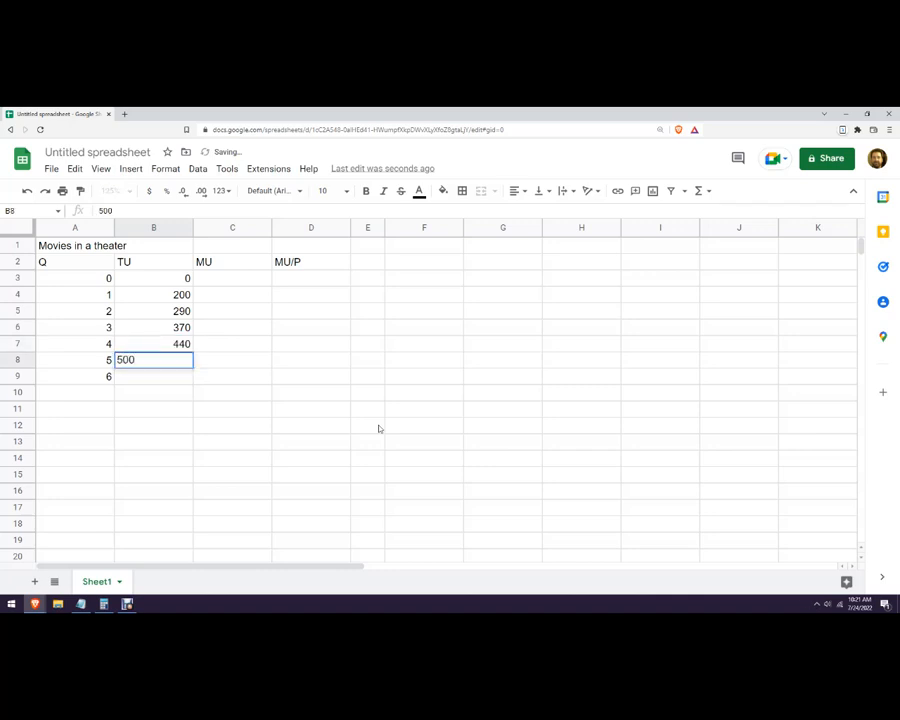
pyautogui.press('Return')
# Add quantity 7 to the theater table and enter total utilities 550 for quantity 6 and 590 for quantity 7.
pyautogui.press('Down')
pyautogui.press('Left')
pyautogui.write('7')
pyautogui.press('Tab')
pyautogui.press('Up')
pyautogui.write('550')
pyautogui.press('Return')
pyautogui.write('6')
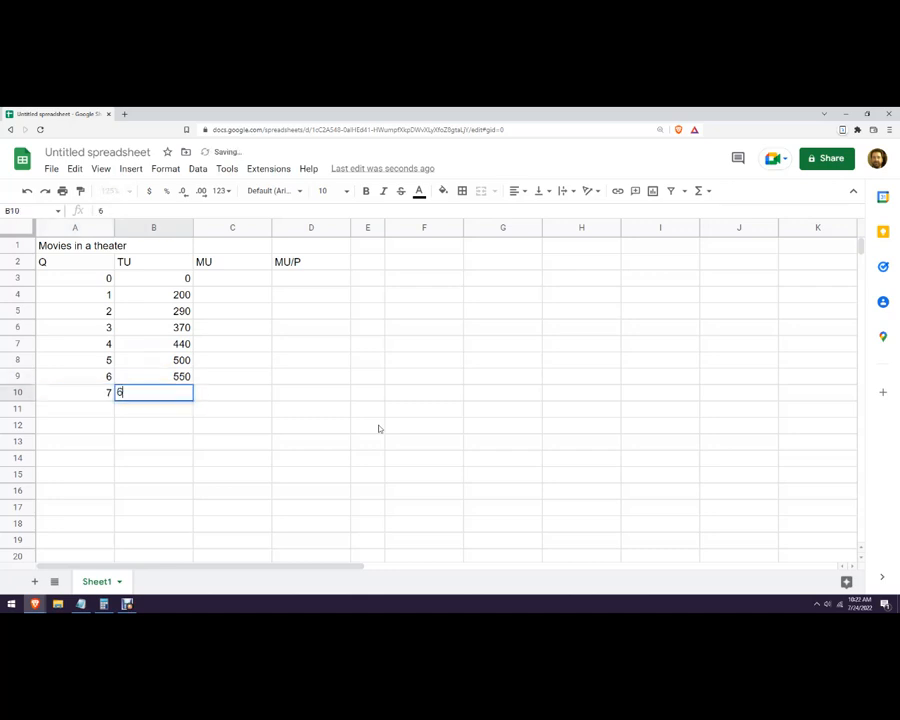
pyautogui.write('59')
pyautogui.press('Return')
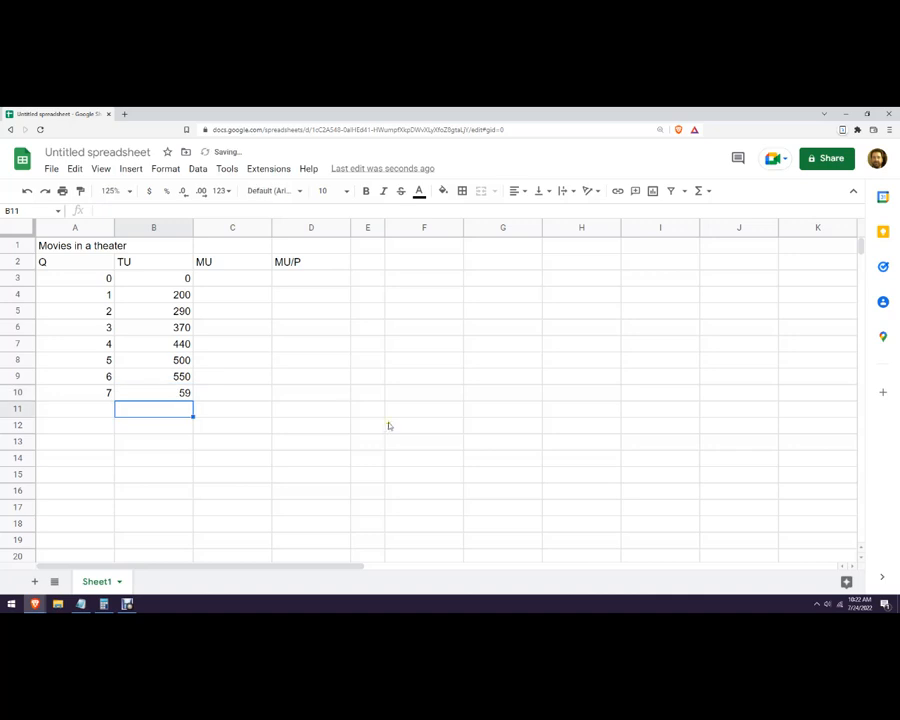
pyautogui.click(175, 397)
pyautogui.write('590')
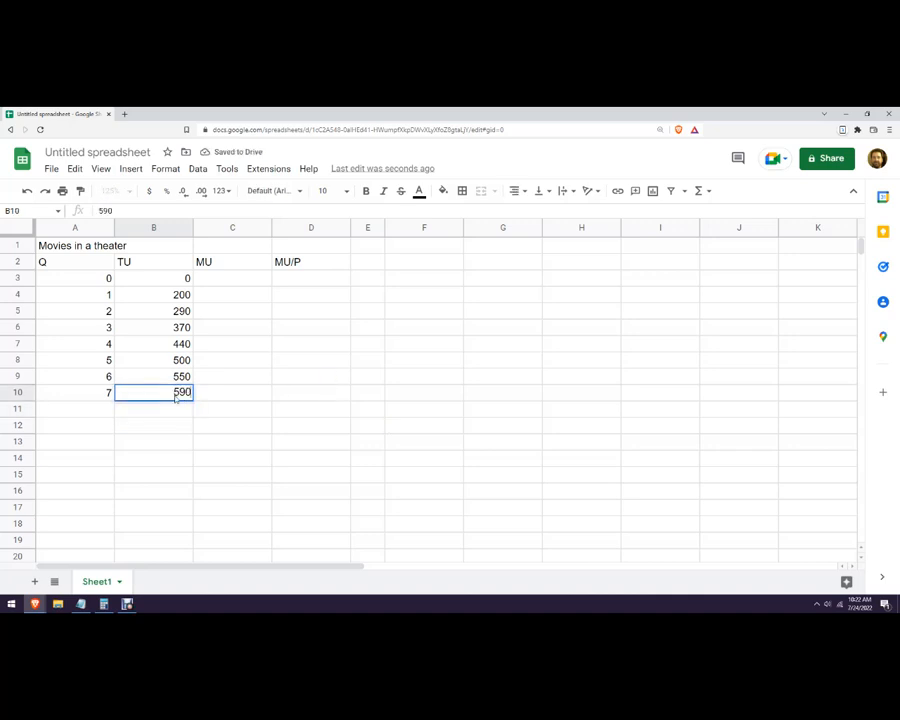
pyautogui.click(229, 395)
# Copy the whole theater table in A1:D10 and paste the duplicate at F1.
pyautogui.moveTo(72, 244); pyautogui.dragTo(309, 391)
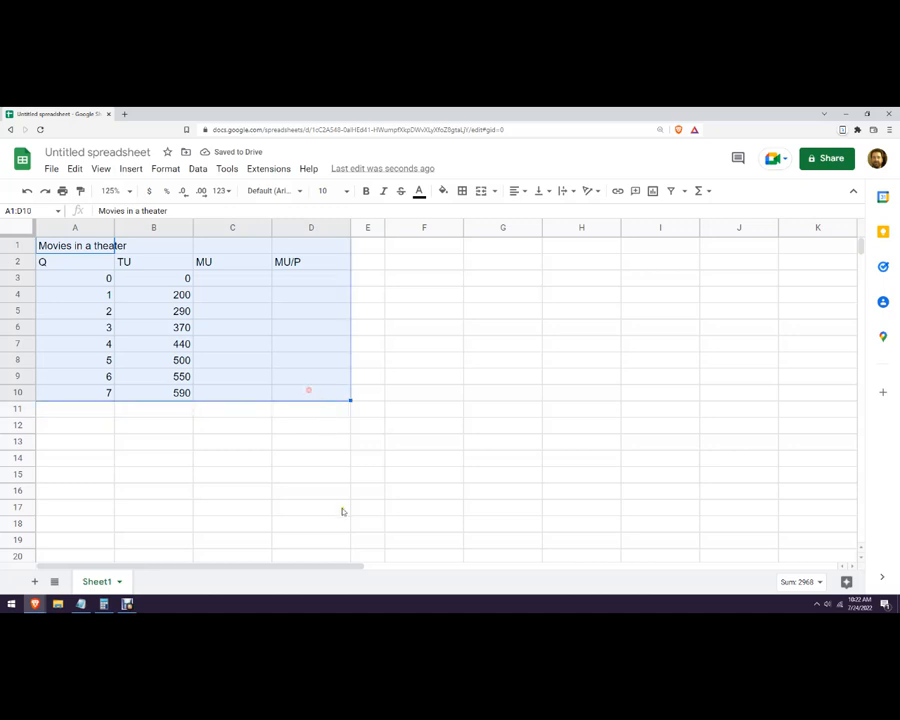
pyautogui.hotkey('ctrl', 'c')
pyautogui.click(407, 246)
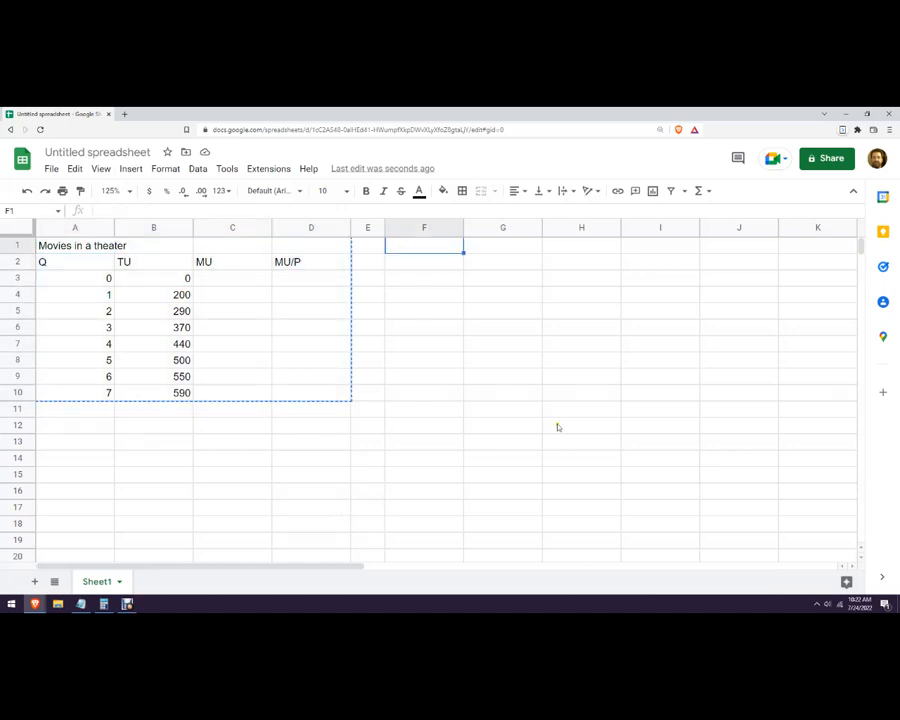
pyautogui.hotkey('ctrl', 'v')
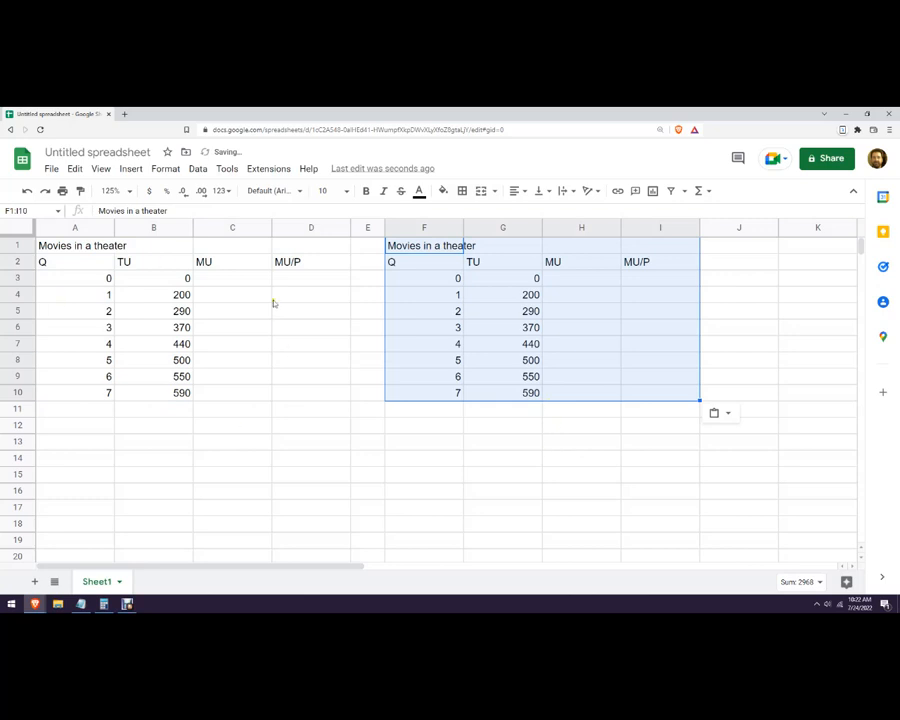
pyautogui.click(312, 349)
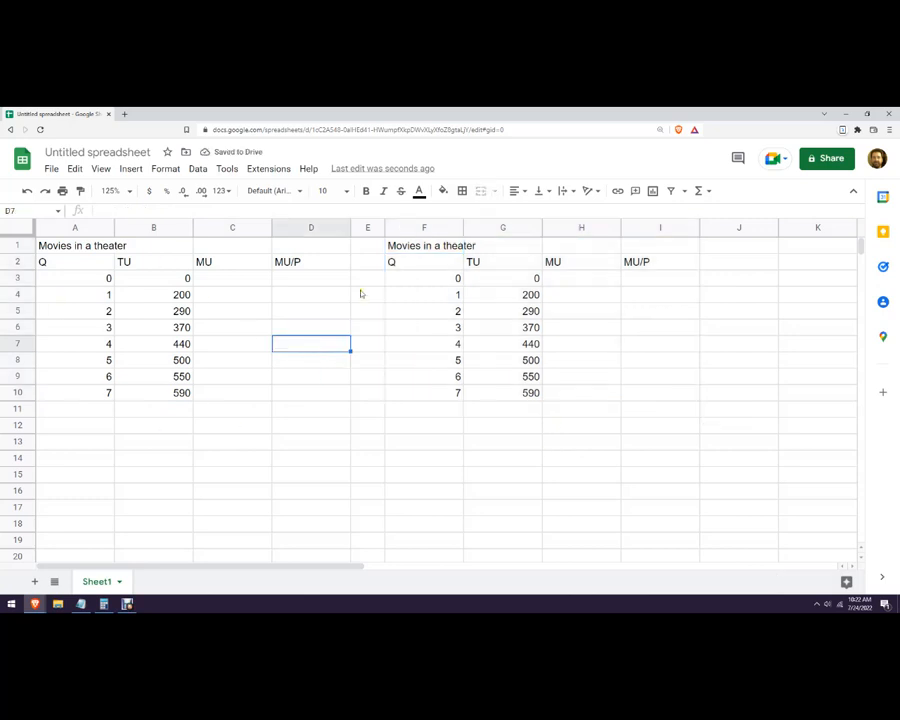
# Change the duplicated table's title in F1 to "Movies in a Video Store".
pyautogui.click(429, 246)
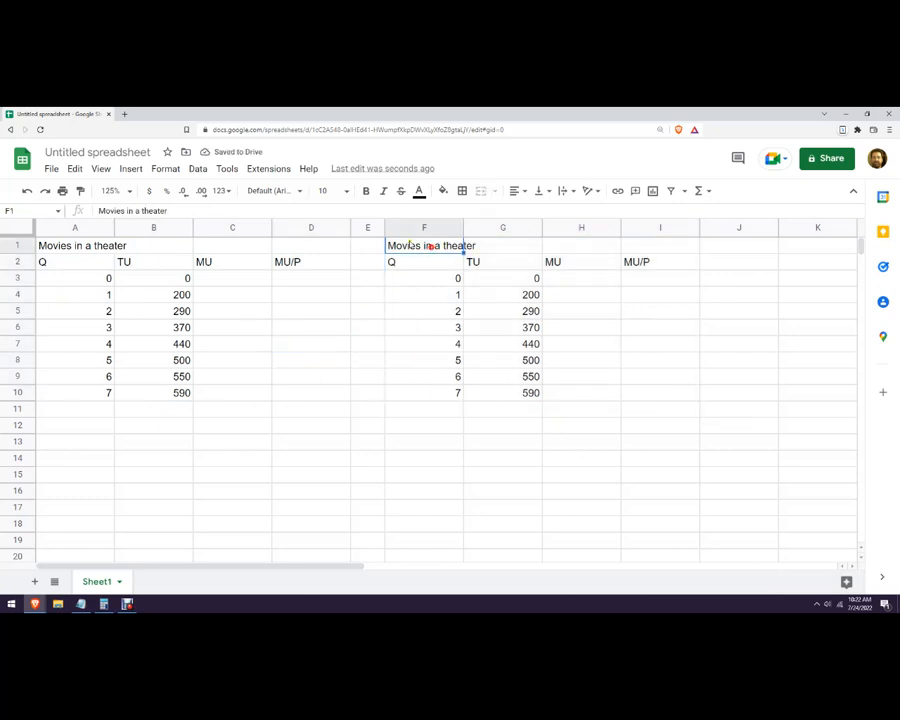
pyautogui.doubleClick(153, 210)
pyautogui.write('V')
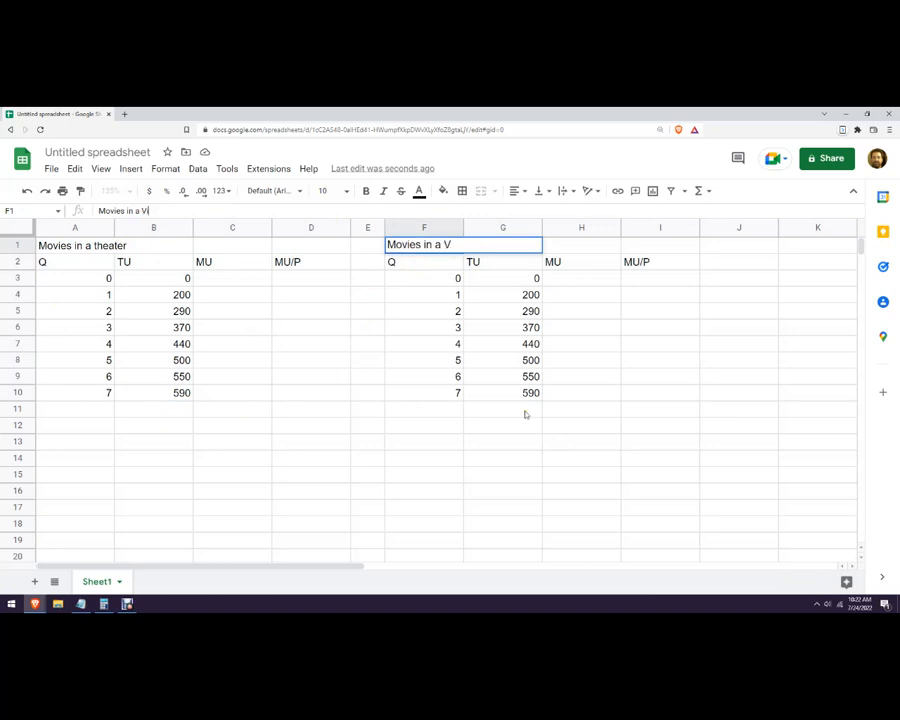
pyautogui.write('ideo Store')
pyautogui.click(711, 426)
# Replace the copied total utilities in the video store table with 250, 295, 335, 370 and 400 for quantities 1 to 5.
pyautogui.moveTo(520, 293); pyautogui.dragTo(524, 398)
pyautogui.press('Delete')
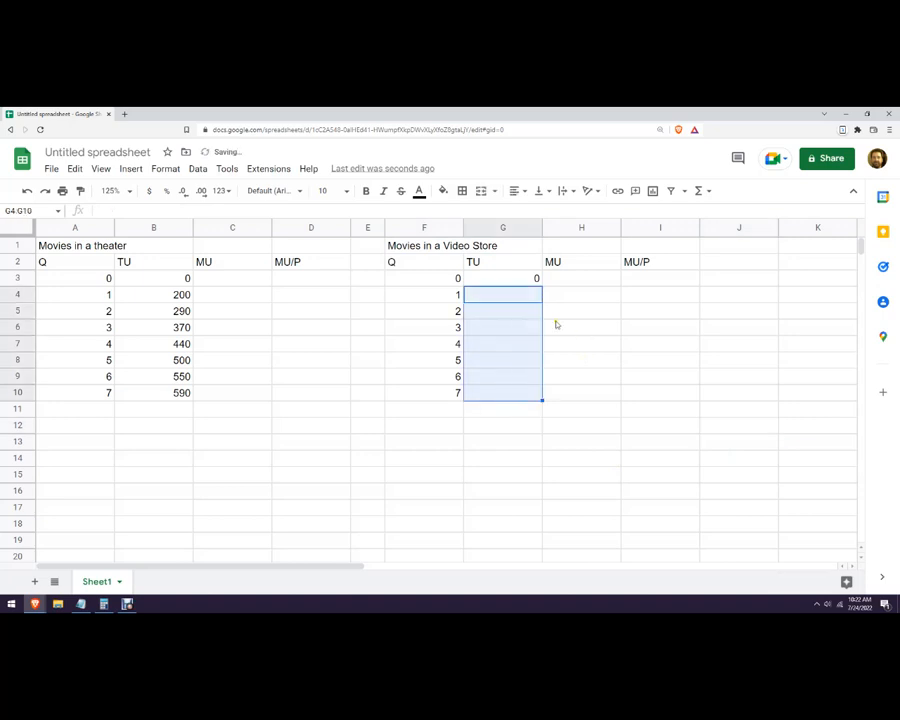
pyautogui.click(514, 294)
pyautogui.write('250')
pyautogui.press('Return')
pyautogui.write('295')
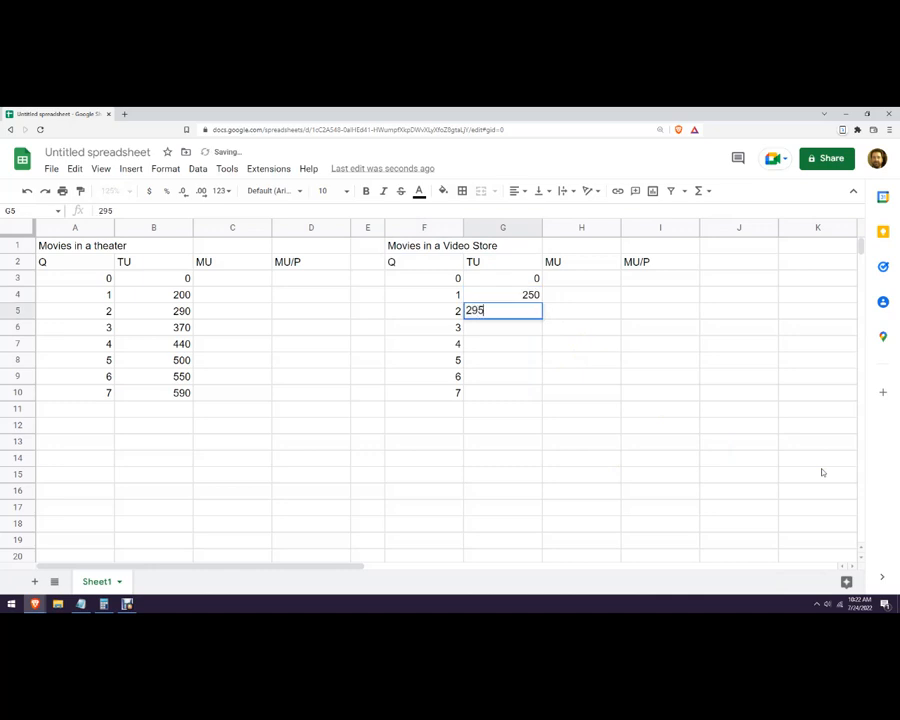
pyautogui.press('Return')
pyautogui.write('335')
pyautogui.press('Return')
pyautogui.write('370')
pyautogui.press('Return')
pyautogui.write('400')
pyautogui.press('Return')
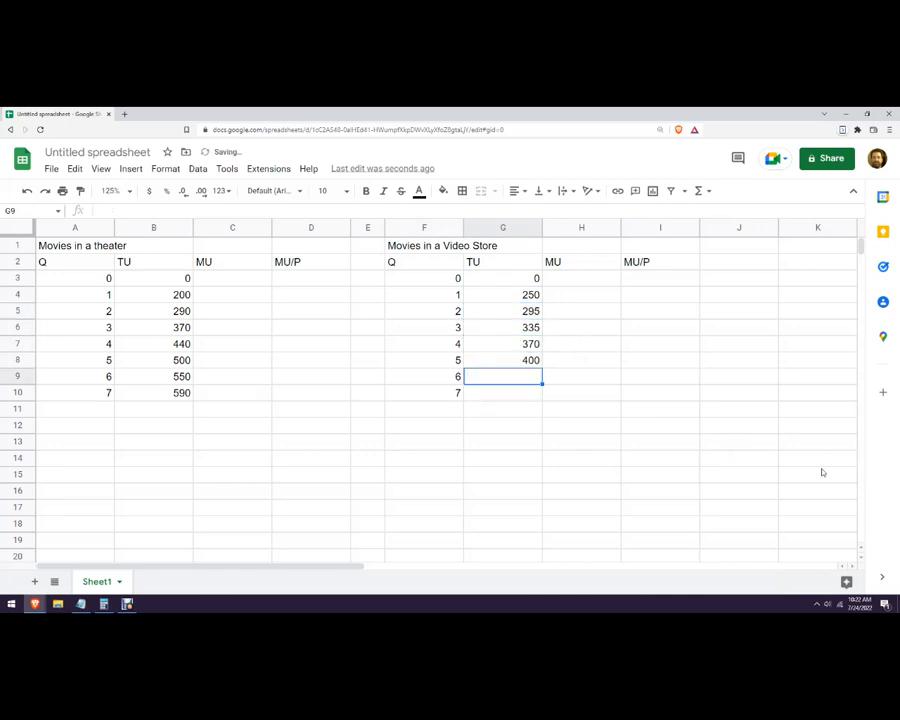
# Enter 425 as the video store total utility for quantity 6 and clear that table's quantity 7 row.
pyautogui.press('Return')
pyautogui.write('425')
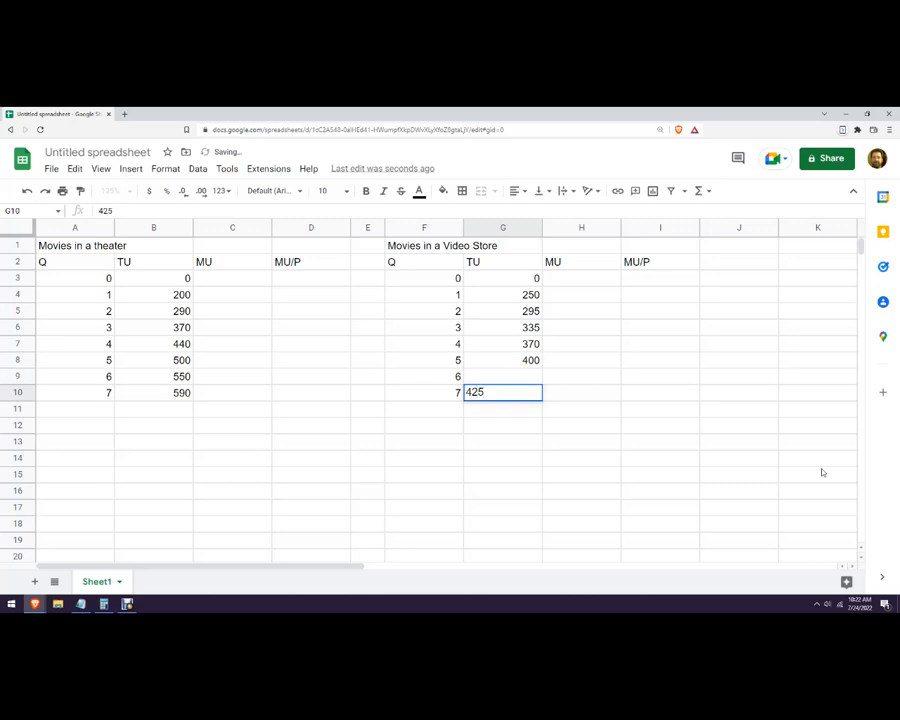
pyautogui.press('Up')
pyautogui.write('425')
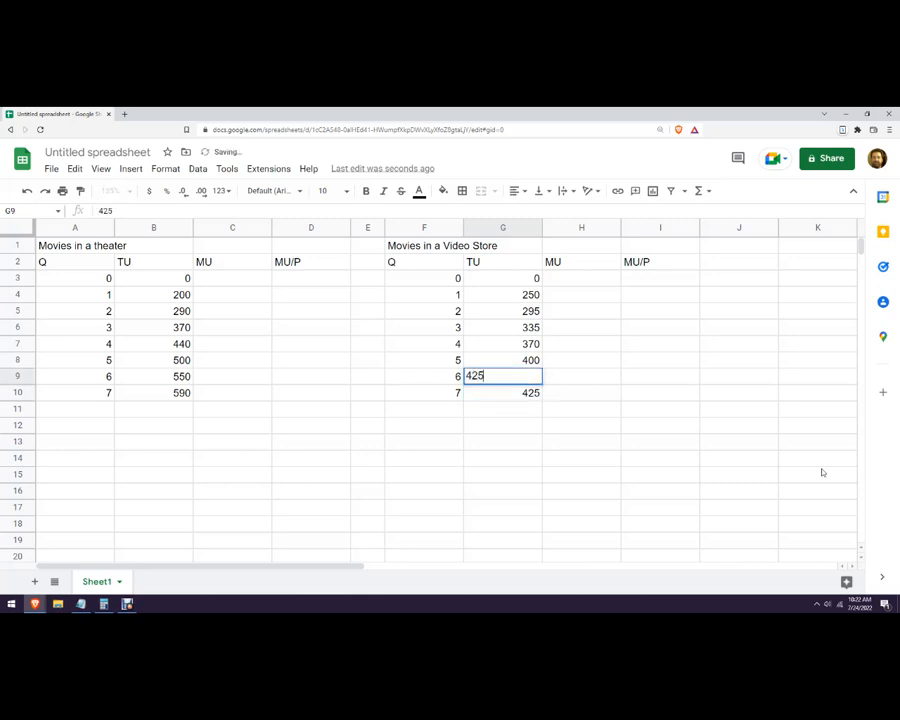
pyautogui.click(655, 458)
pyautogui.moveTo(440, 393); pyautogui.dragTo(502, 394)
pyautogui.press('Delete')
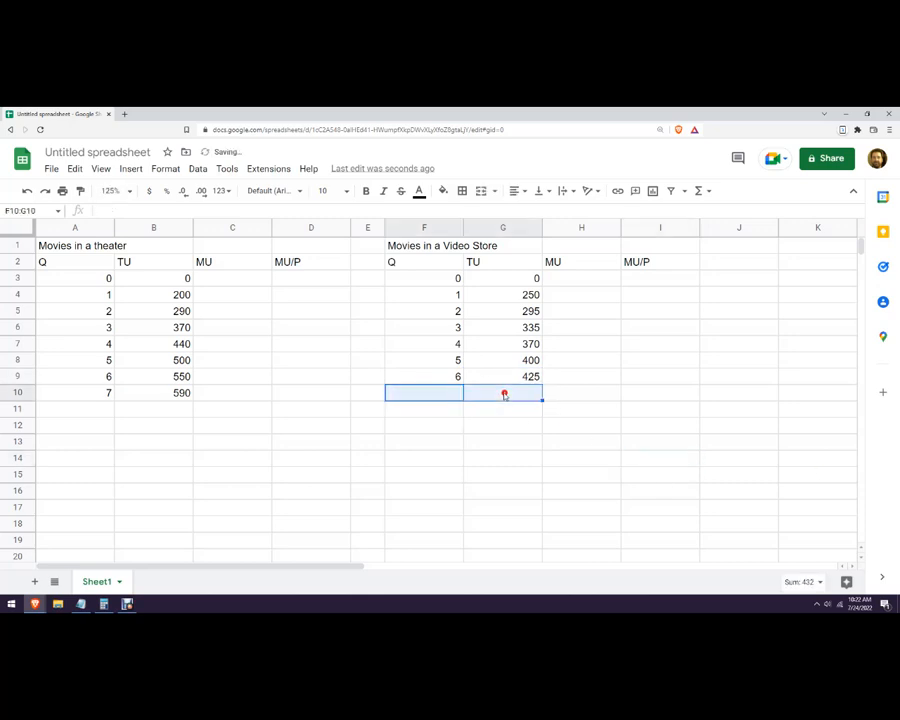
pyautogui.click(499, 441)
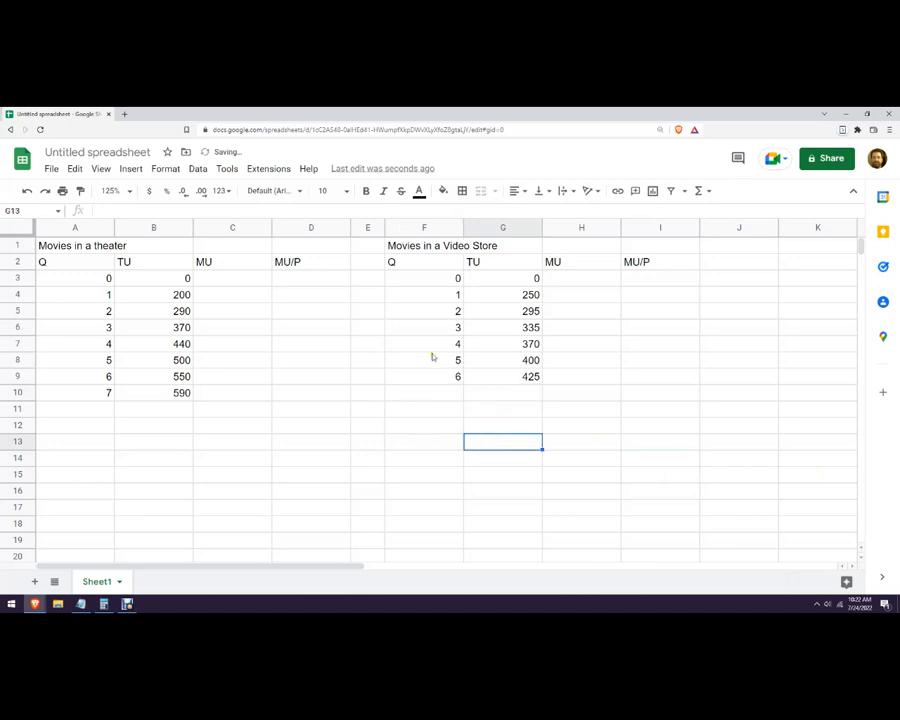
# Enter N/A at quantity 0 for MU in both tables and for MU/P in the theater table.
pyautogui.click(233, 280)
pyautogui.write('N/A')
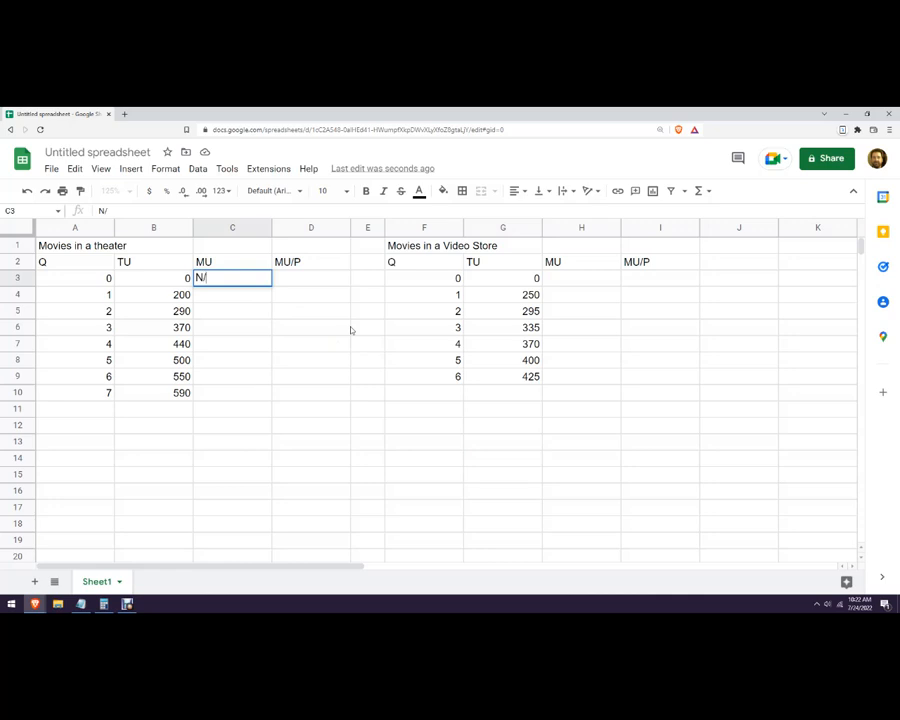
pyautogui.click(323, 318)
pyautogui.click(592, 279)
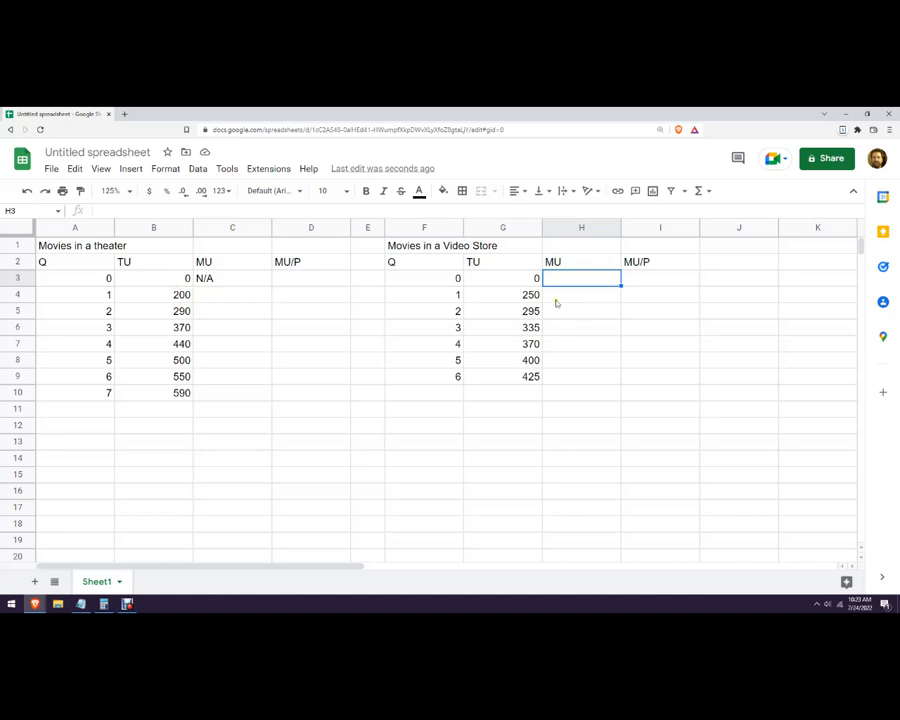
pyautogui.write('N/A')
pyautogui.click(642, 314)
pyautogui.moveTo(246, 280); pyautogui.dragTo(294, 284)
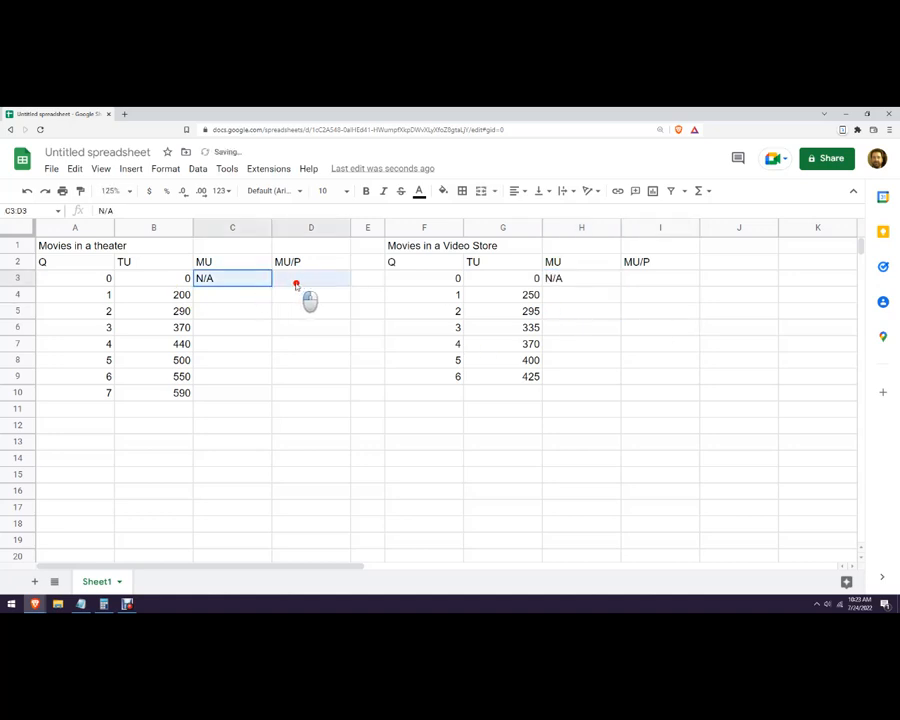
pyautogui.hotkey('ctrl', 'r')
pyautogui.click(430, 376)
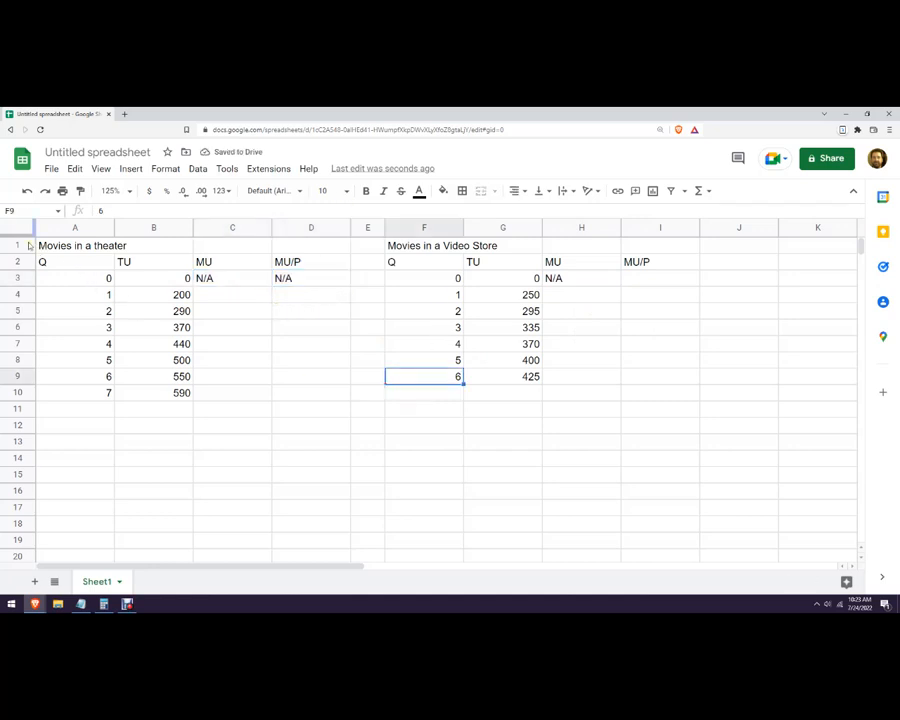
# Center-align the headers and values of both tables in A2:I10.
pyautogui.moveTo(59, 265); pyautogui.dragTo(637, 386)
pyautogui.click(520, 191)
pyautogui.click(530, 211)
pyautogui.click(566, 329)
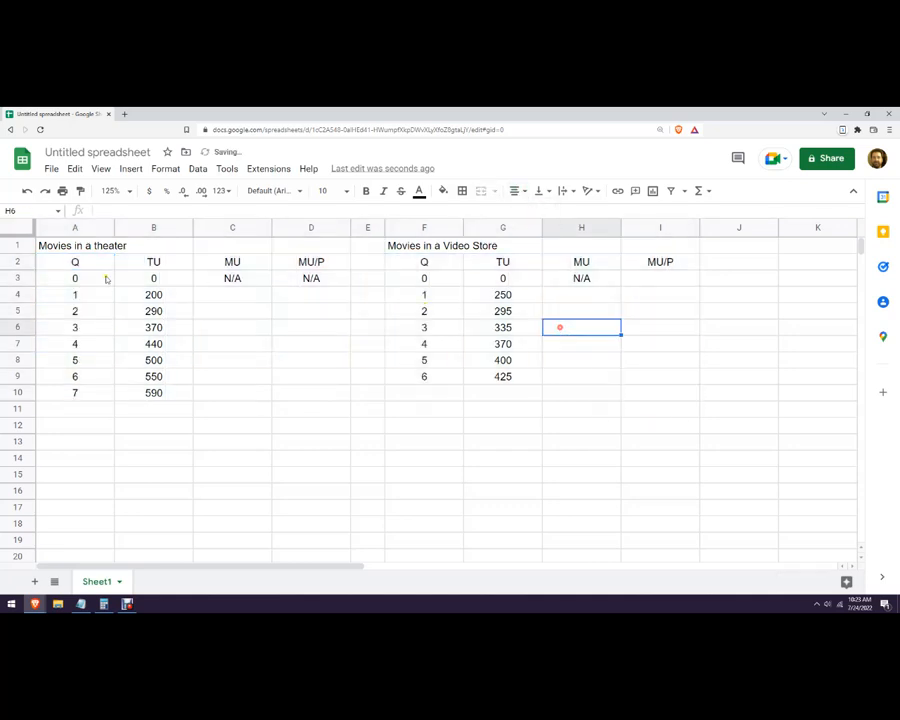
# Make the column headers in row 2 bold and set their font size to 12.
pyautogui.click(18, 261)
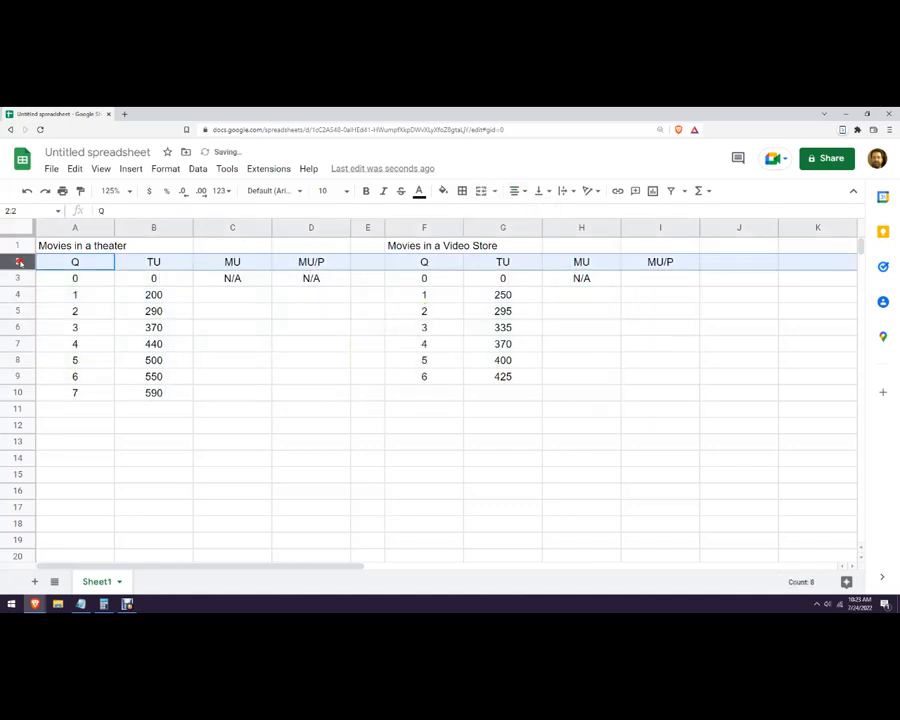
pyautogui.click(366, 190)
pyautogui.click(340, 190)
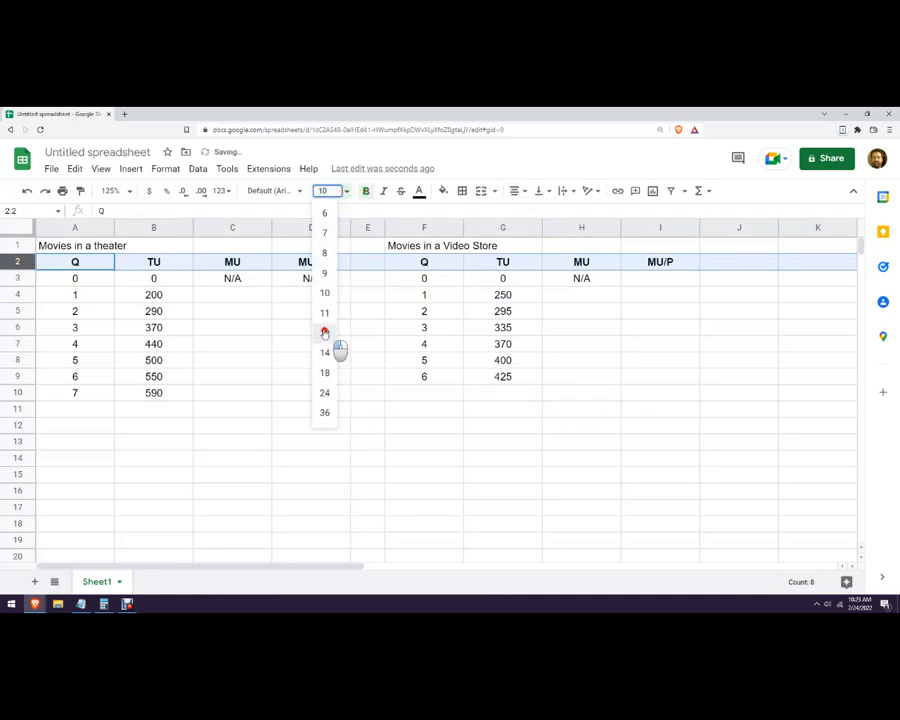
pyautogui.click(324, 332)
pyautogui.click(330, 362)
pyautogui.click(568, 300)
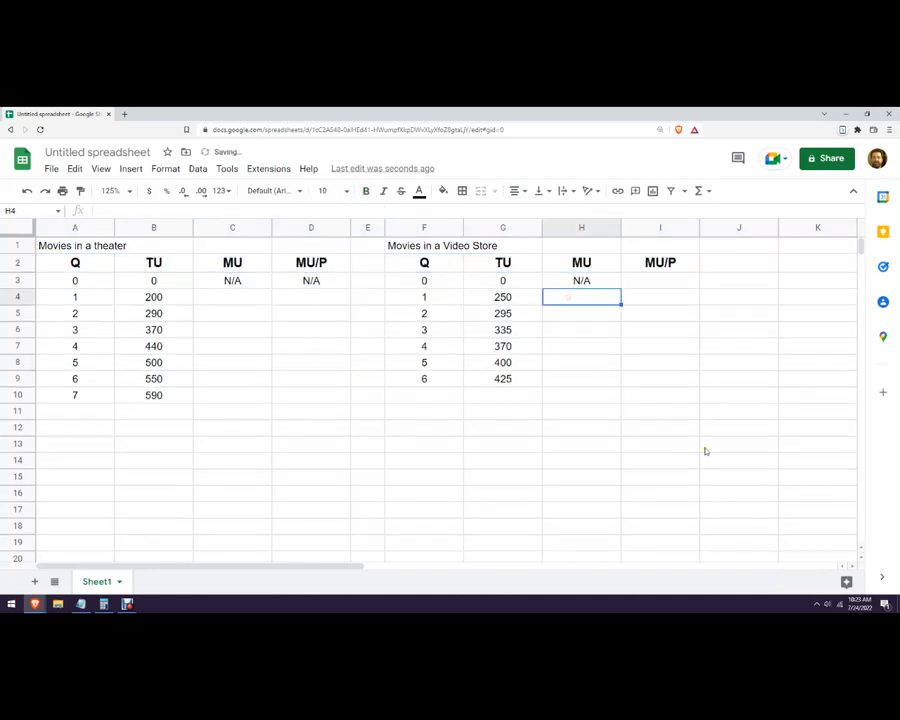
# Fill the N/A from H3 across into I3, the video store MU/P cell at quantity 0.
pyautogui.click(623, 285)
pyautogui.click(616, 285)
pyautogui.moveTo(619, 287); pyautogui.dragTo(645, 287)
pyautogui.click(663, 346)
# Enter the theater marginal utility formula =B4-B3 in C4 and reject the suggested autofill.
pyautogui.click(224, 298)
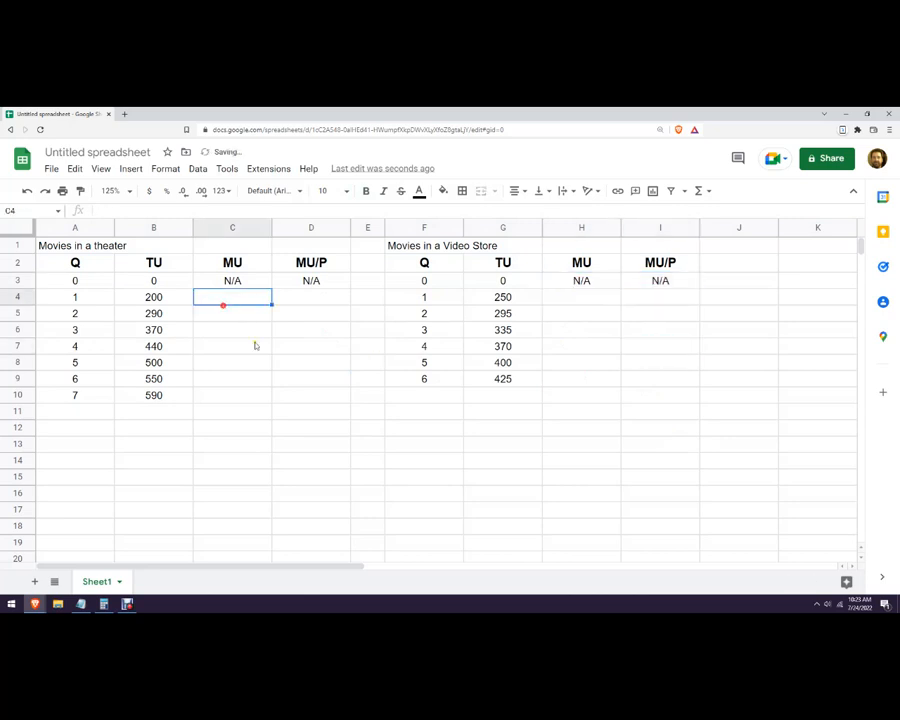
pyautogui.write('=')
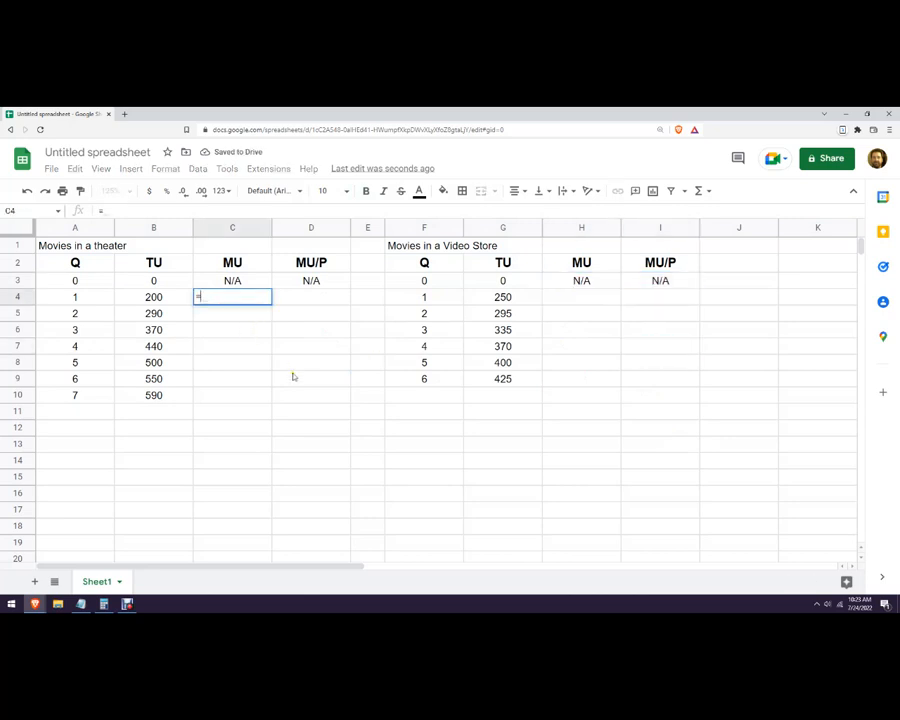
pyautogui.press('Left')
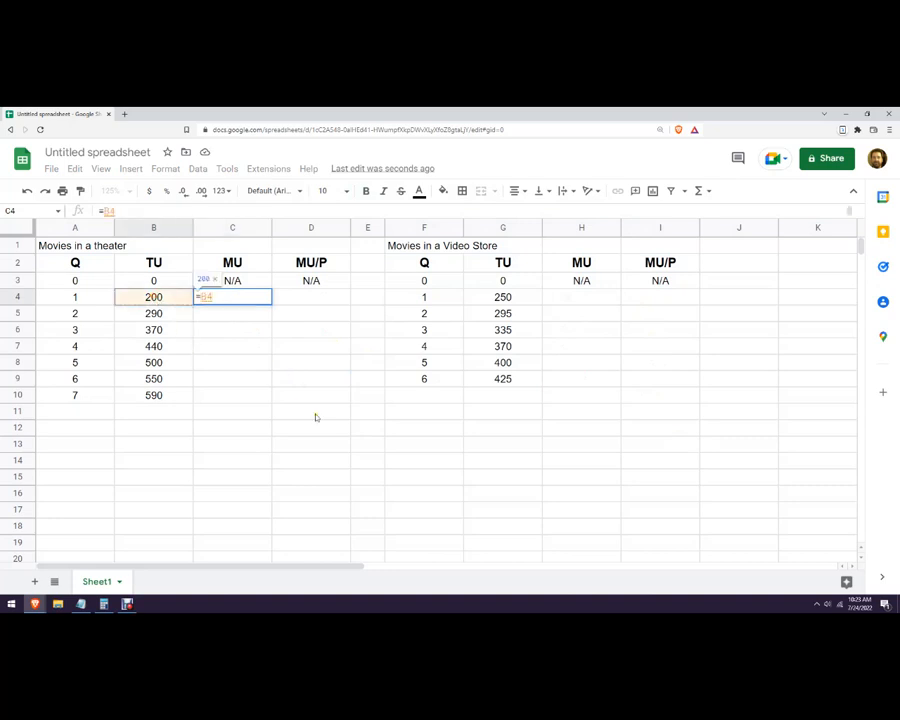
pyautogui.write('-')
pyautogui.click(158, 282)
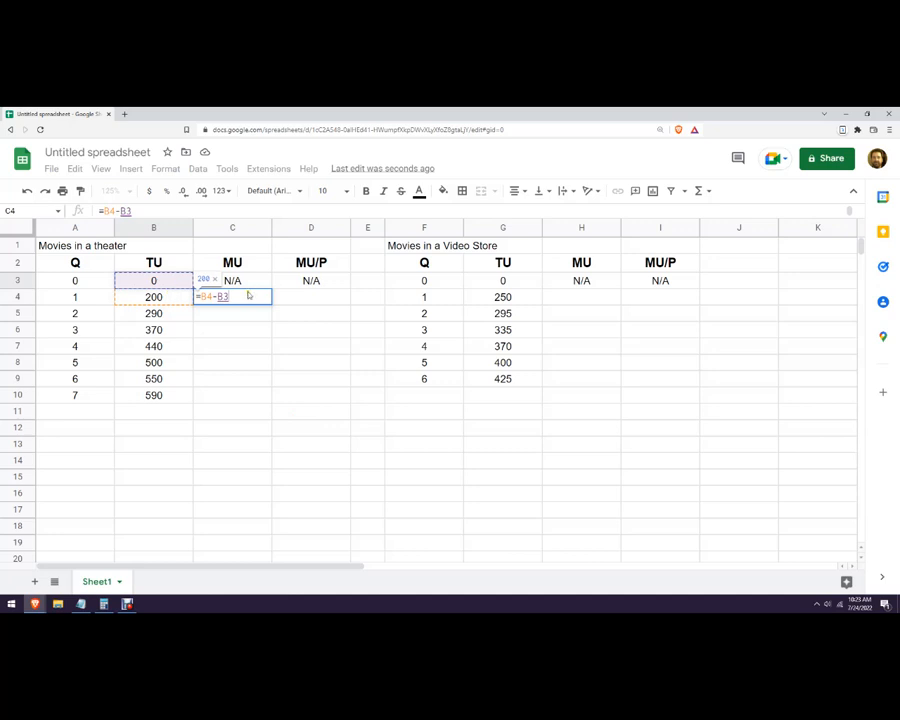
pyautogui.press('Return')
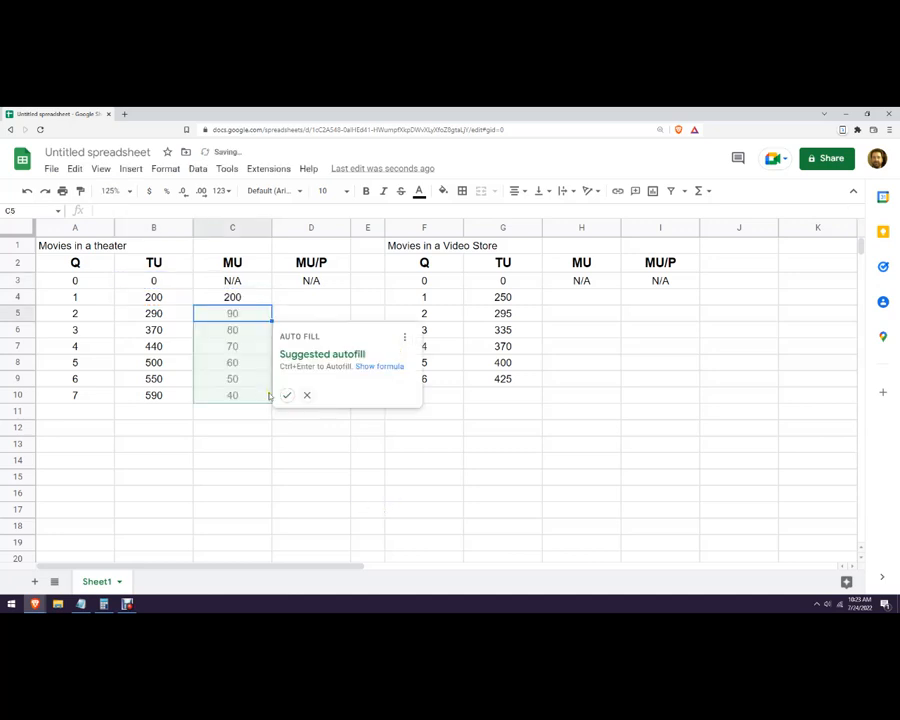
pyautogui.click(307, 394)
# Try filling the theater MU formula from C4 down through C10, and undo the fill.
pyautogui.click(254, 301)
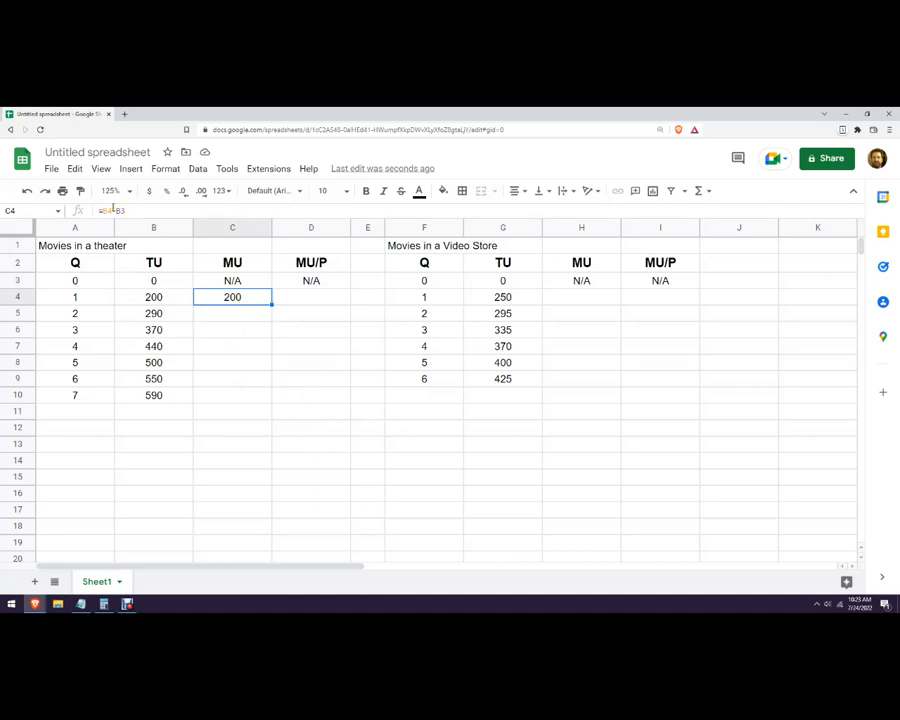
pyautogui.moveTo(271, 303); pyautogui.dragTo(257, 400)
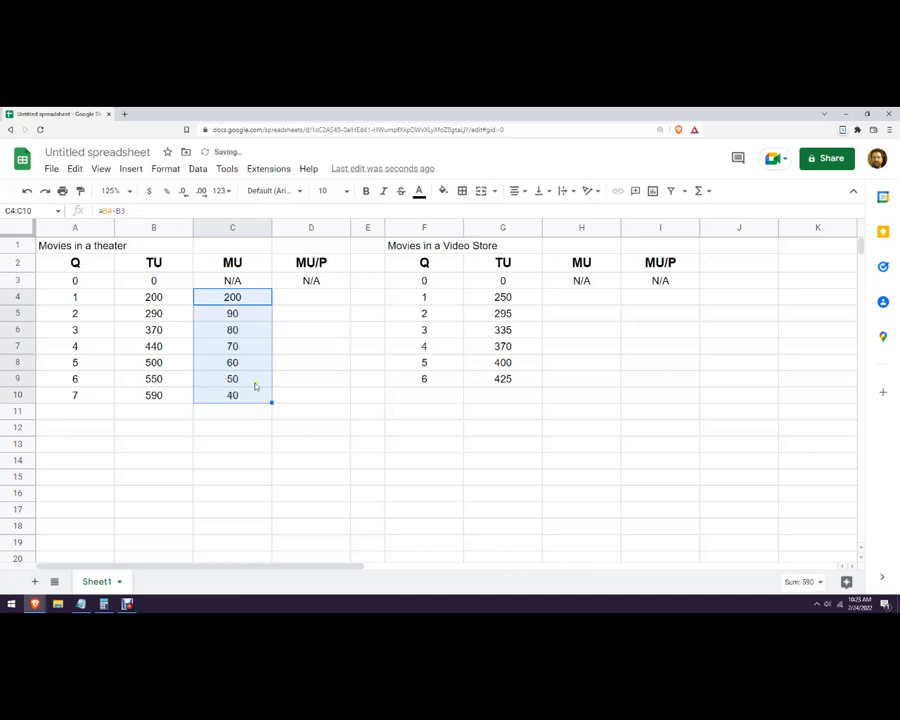
pyautogui.click(311, 380)
pyautogui.click(252, 295)
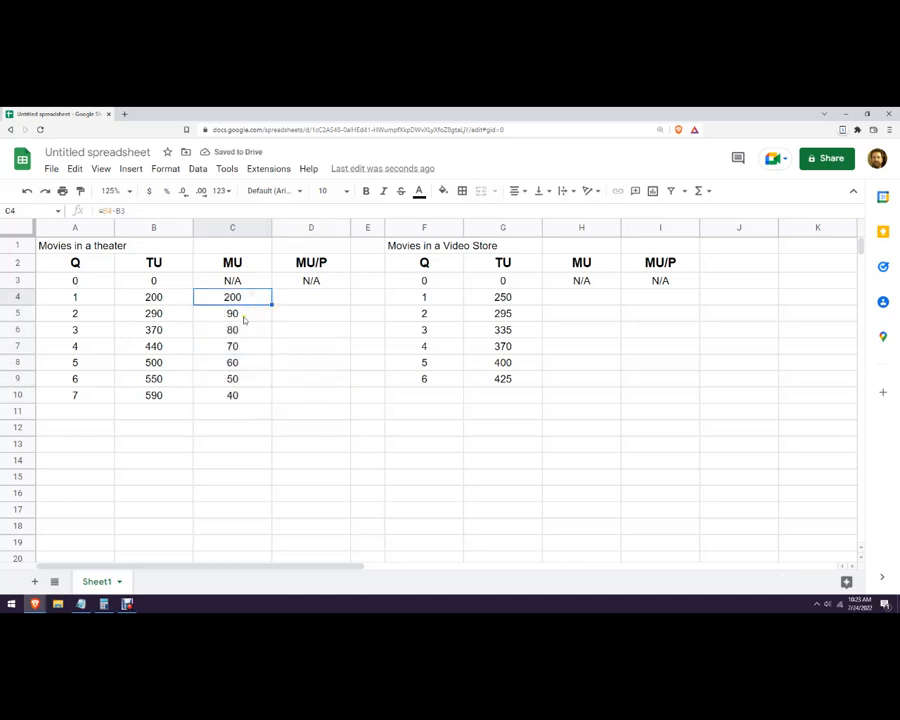
pyautogui.hotkey('ctrl', 'z')
# Copy the marginal utility formula in C4 down the theater MU column to quantity 7 in C10.
pyautogui.click(275, 305)
pyautogui.click(269, 301)
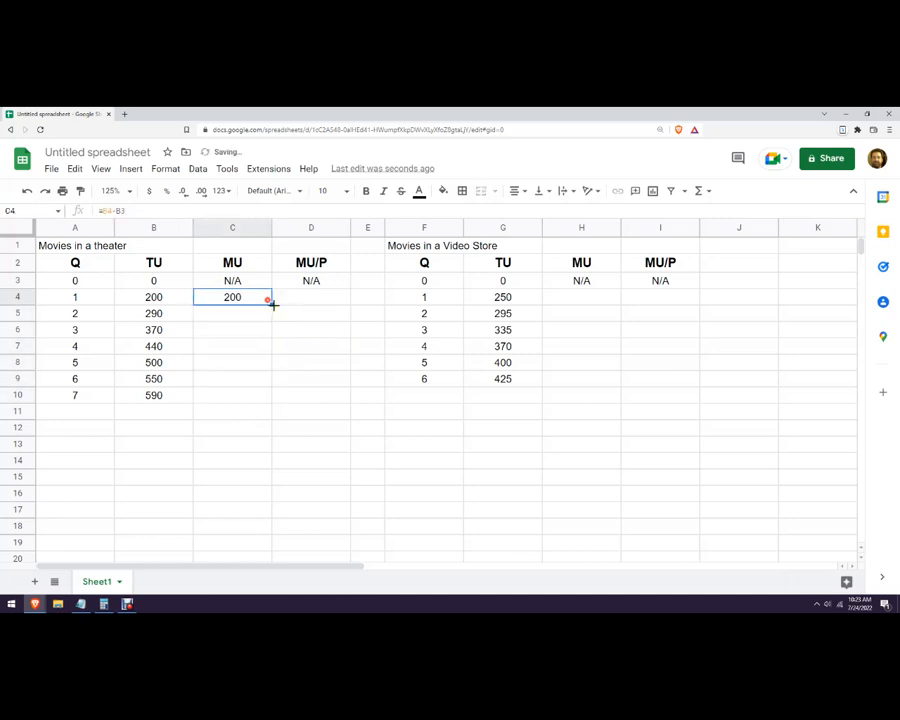
pyautogui.moveTo(272, 306); pyautogui.dragTo(258, 400)
pyautogui.click(331, 478)
# Add the label Price of Theater in B12 with the value 6 in C12.
pyautogui.click(160, 430)
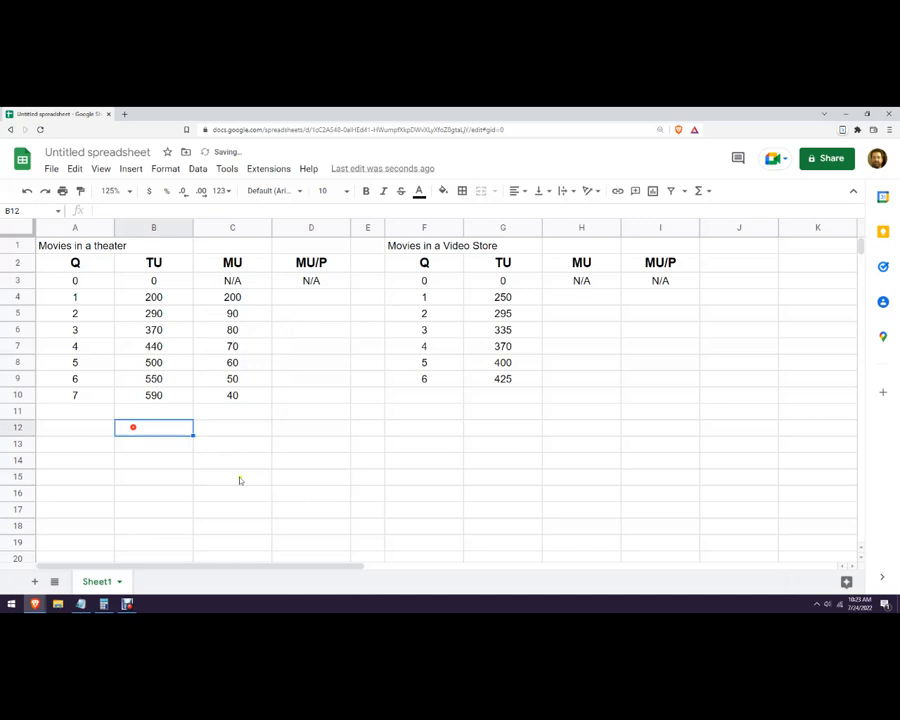
pyautogui.write('Price of Theater')
pyautogui.press('Tab')
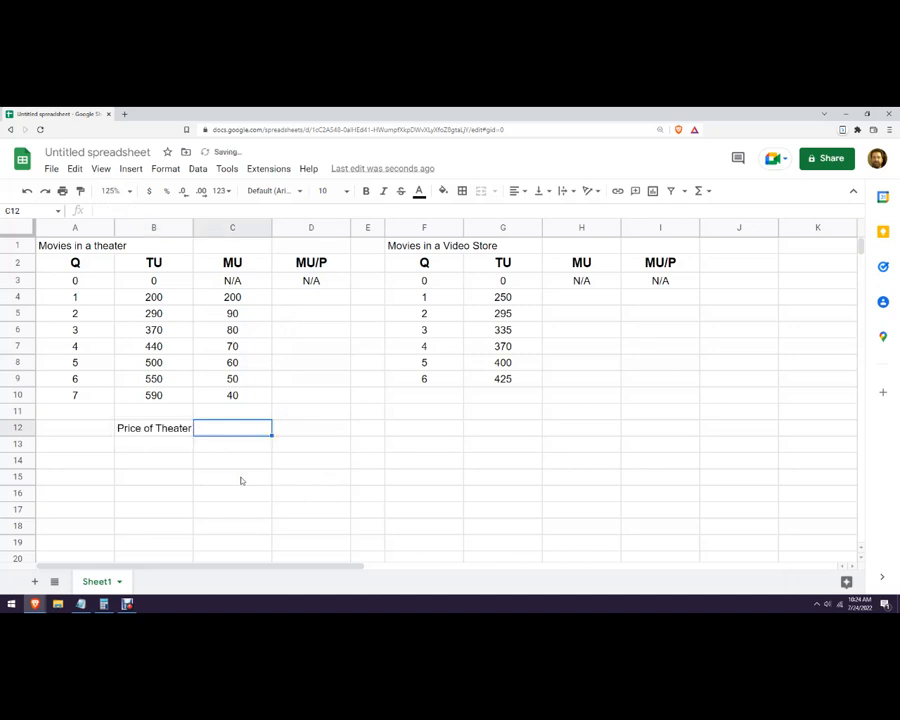
pyautogui.write('6')
pyautogui.press('Return')
# Add the label Price of Video Store in B13 with the value 3 in C13.
pyautogui.write('Pric')
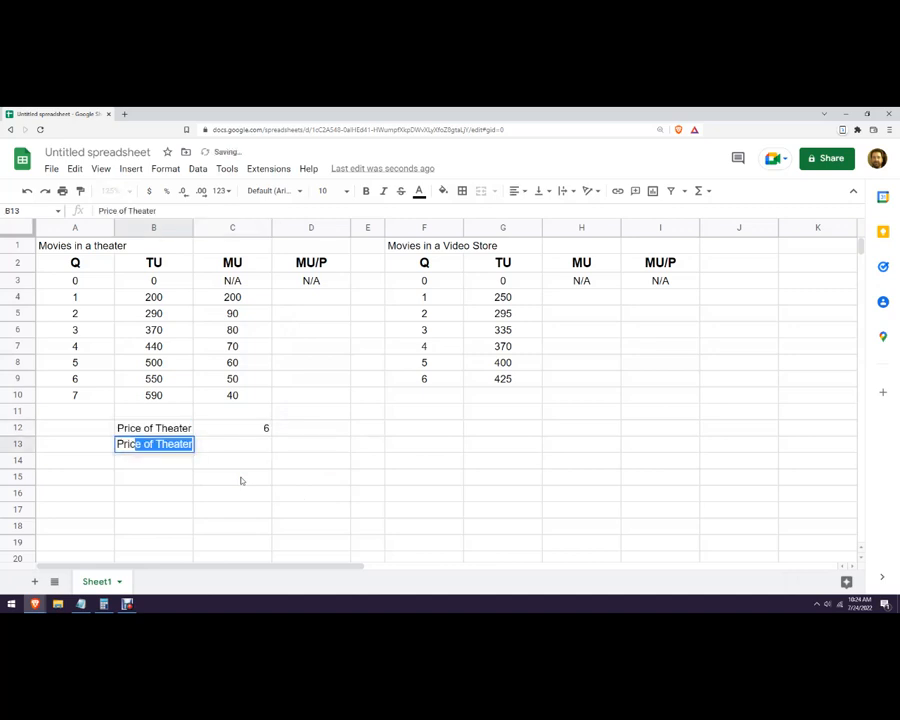
pyautogui.write('e of Video Store')
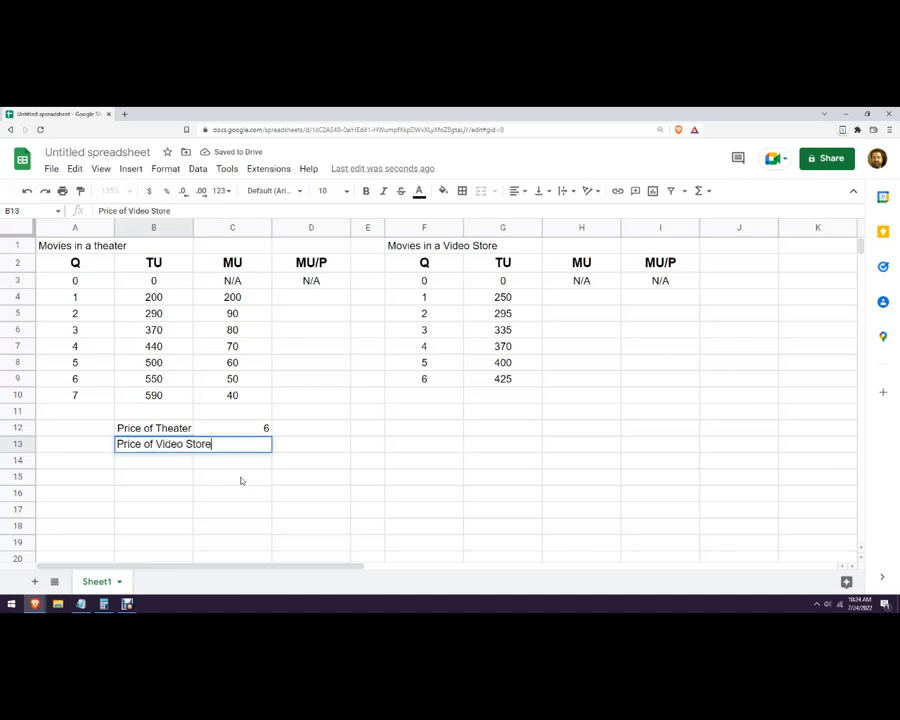
pyautogui.press('Tab')
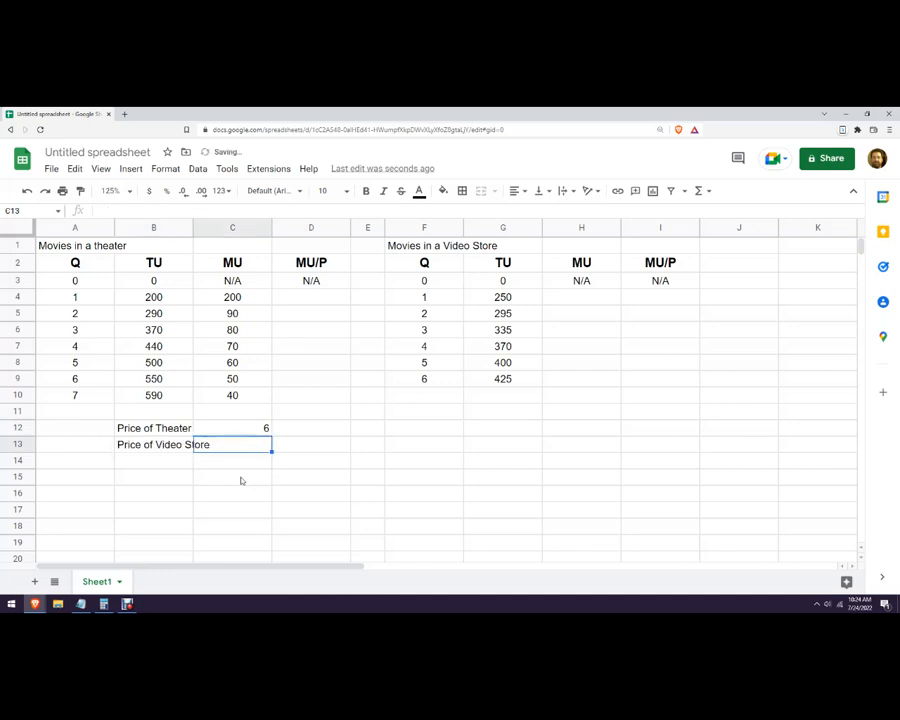
pyautogui.write('3')
pyautogui.click(240, 478)
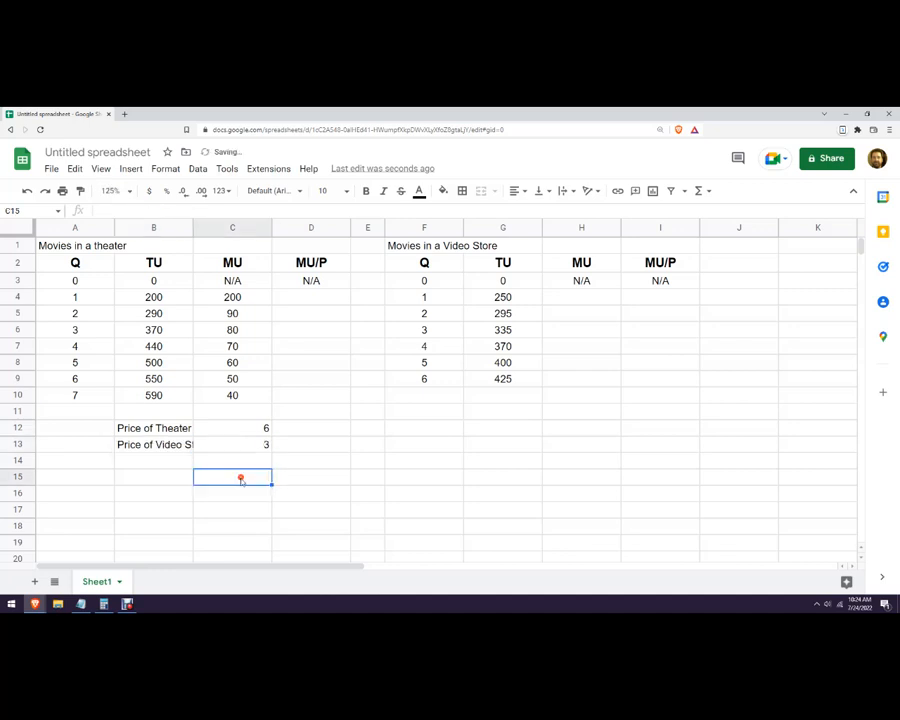
# Try to fit the label in B13 by slightly widening column B and setting the cell's text wrapping to Overflow.
pyautogui.moveTo(192, 228); pyautogui.dragTo(197, 228)
pyautogui.click(163, 444)
pyautogui.rightClick(163, 444)
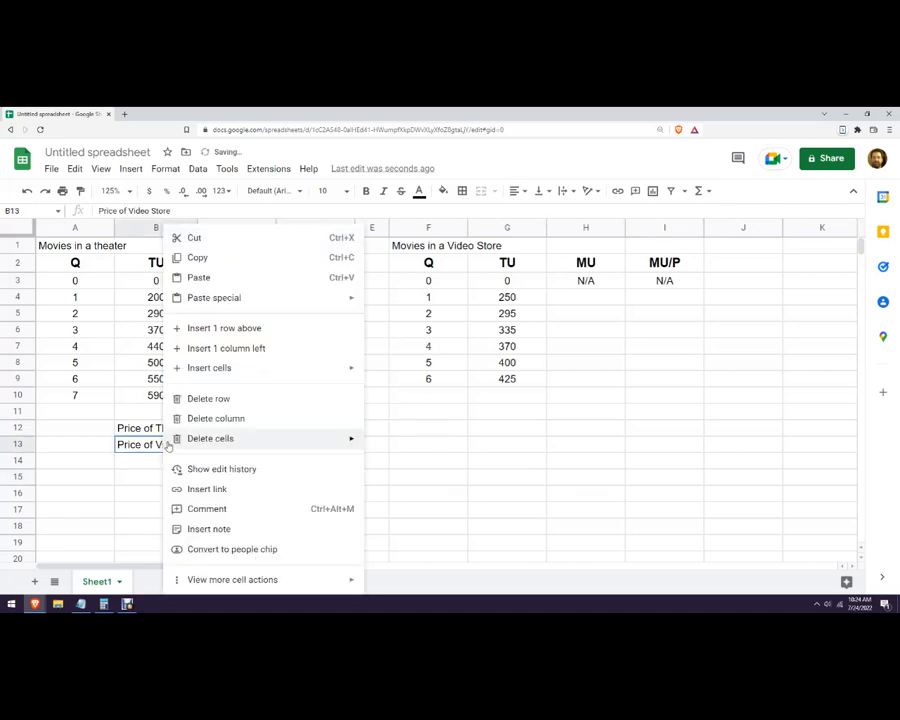
pyautogui.click(197, 169)
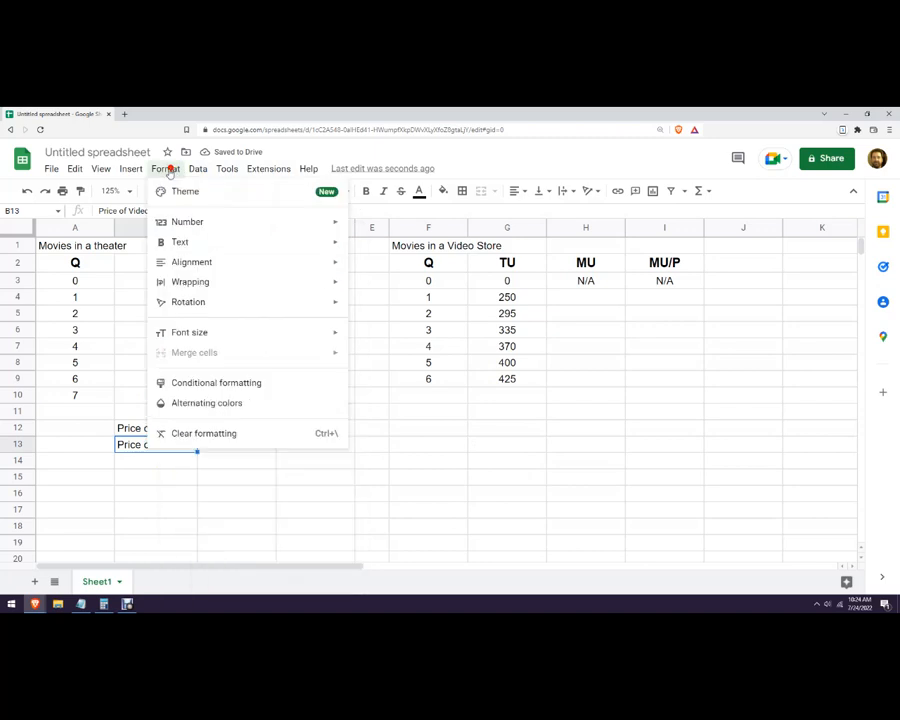
pyautogui.moveTo(166, 167)
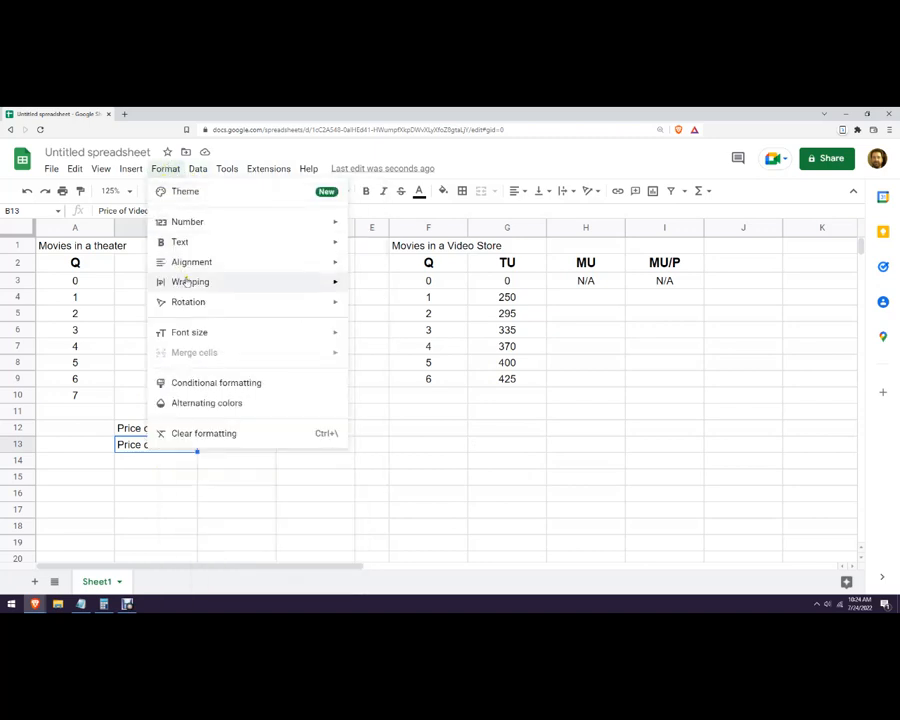
pyautogui.moveTo(178, 282)
pyautogui.click(366, 286)
pyautogui.click(456, 482)
pyautogui.click(173, 442)
pyautogui.click(170, 168)
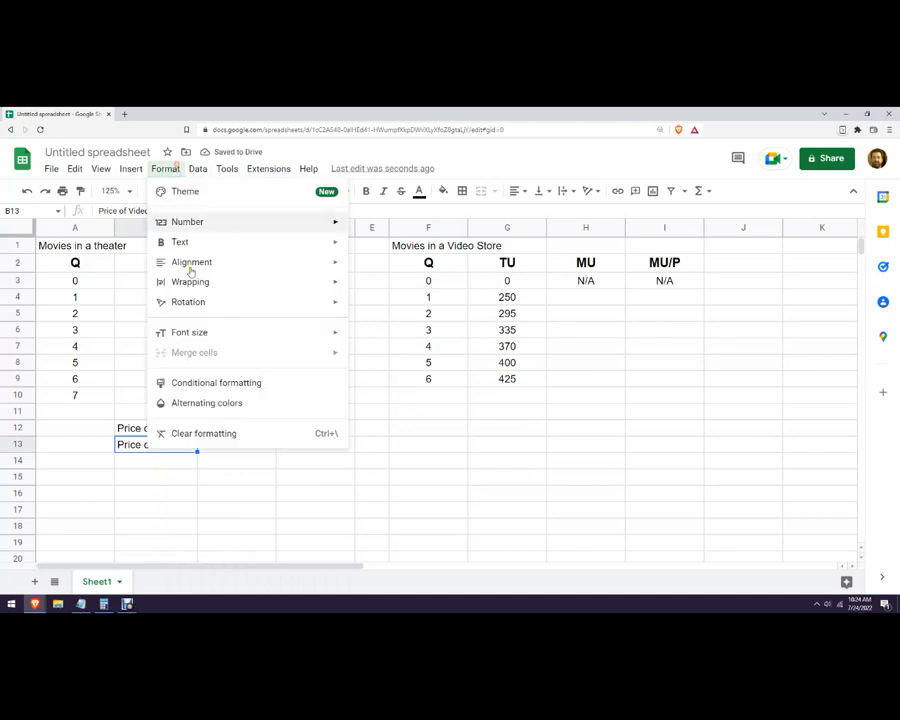
pyautogui.moveTo(225, 288)
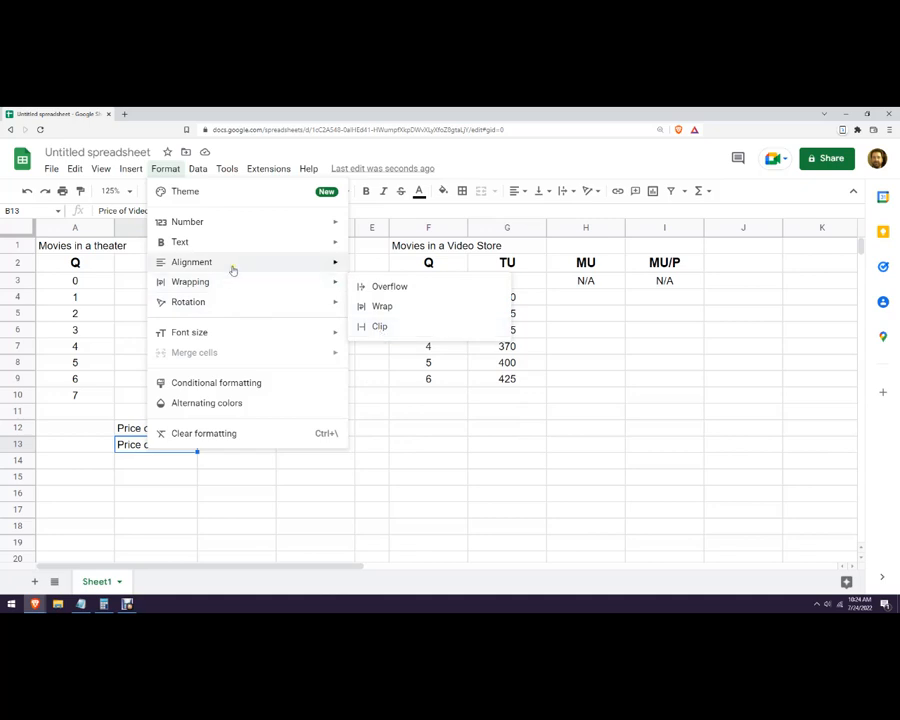
pyautogui.moveTo(223, 248)
pyautogui.click(283, 540)
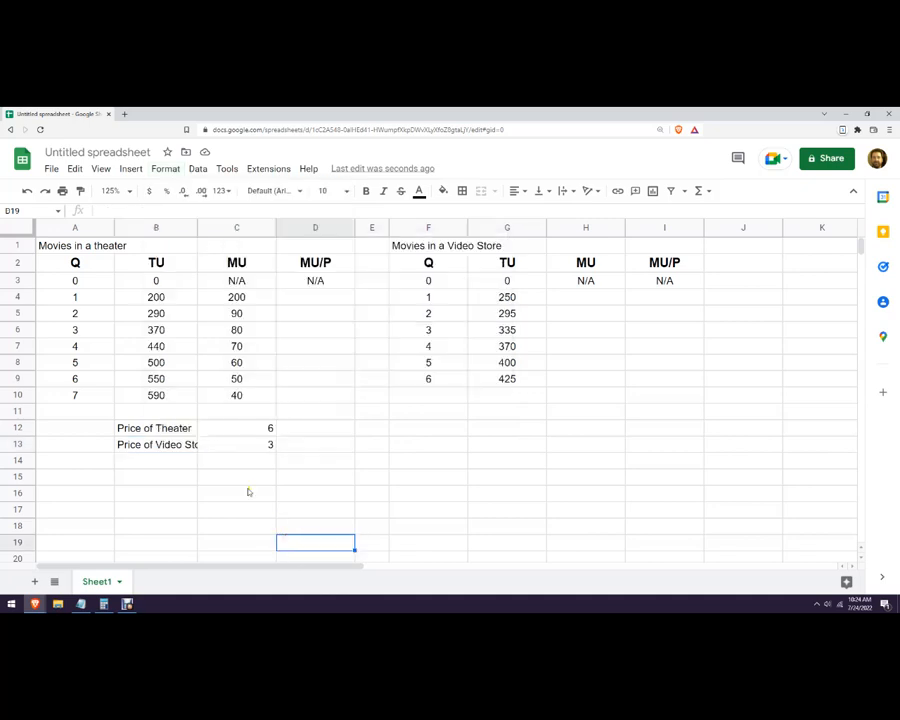
pyautogui.click(165, 446)
pyautogui.click(203, 228)
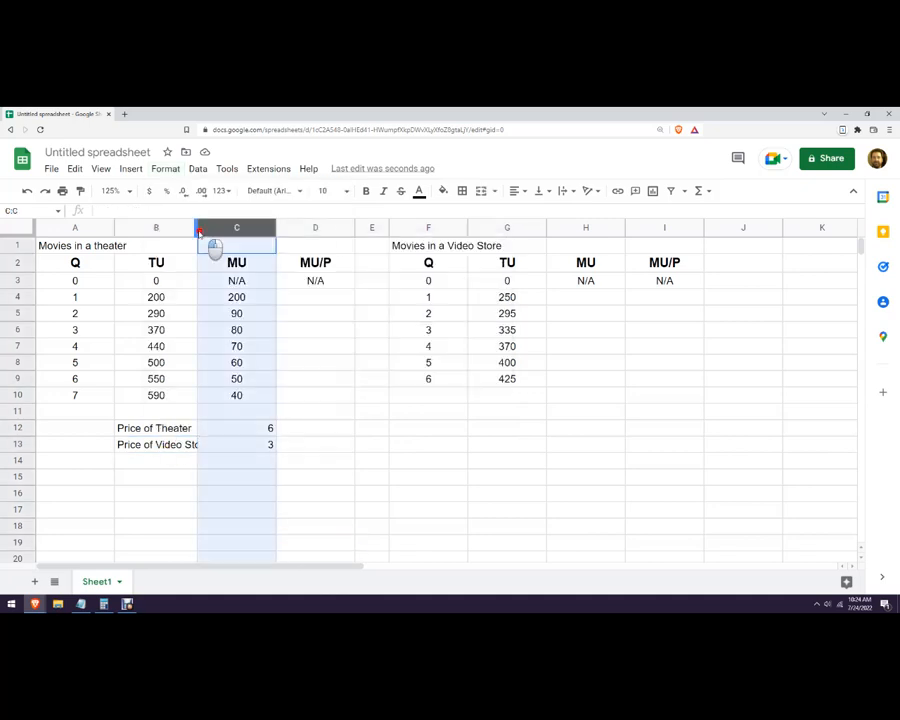
pyautogui.moveTo(195, 232); pyautogui.dragTo(177, 460)
pyautogui.click(177, 458)
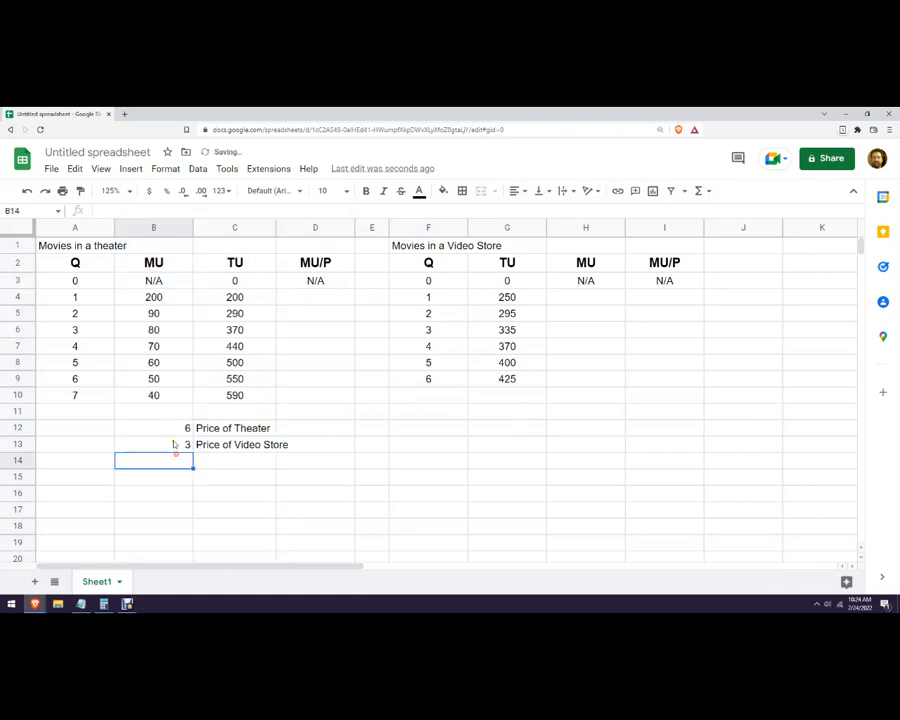
pyautogui.hotkey('ctrl', 'z')
# Widen column B so the full Price of Video Store label fits inside B13.
pyautogui.click(181, 444)
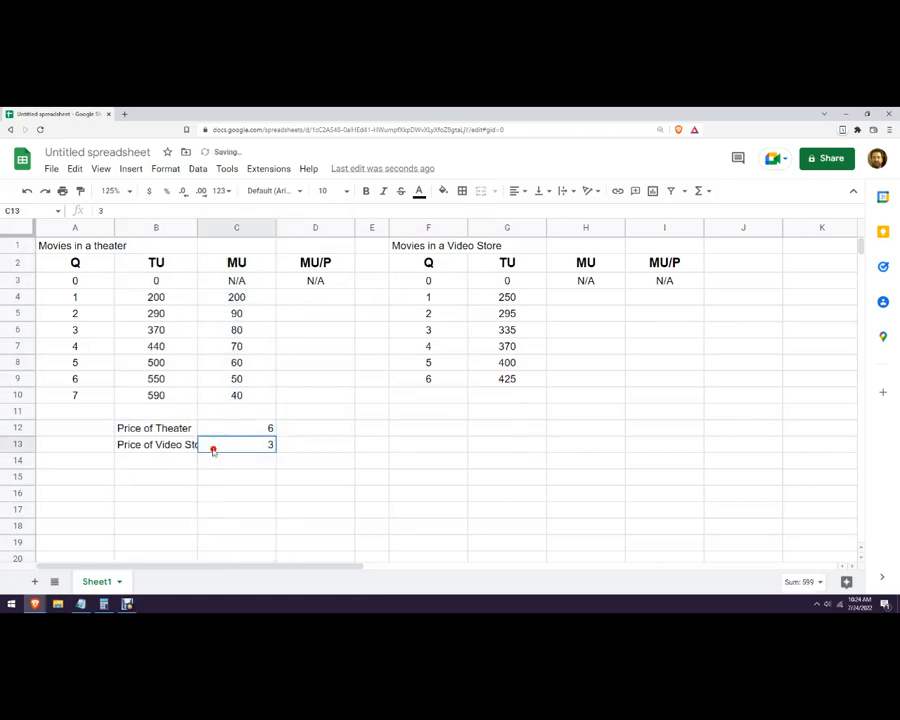
pyautogui.moveTo(197, 228); pyautogui.dragTo(212, 228)
pyautogui.moveTo(383, 449); pyautogui.dragTo(390, 461)
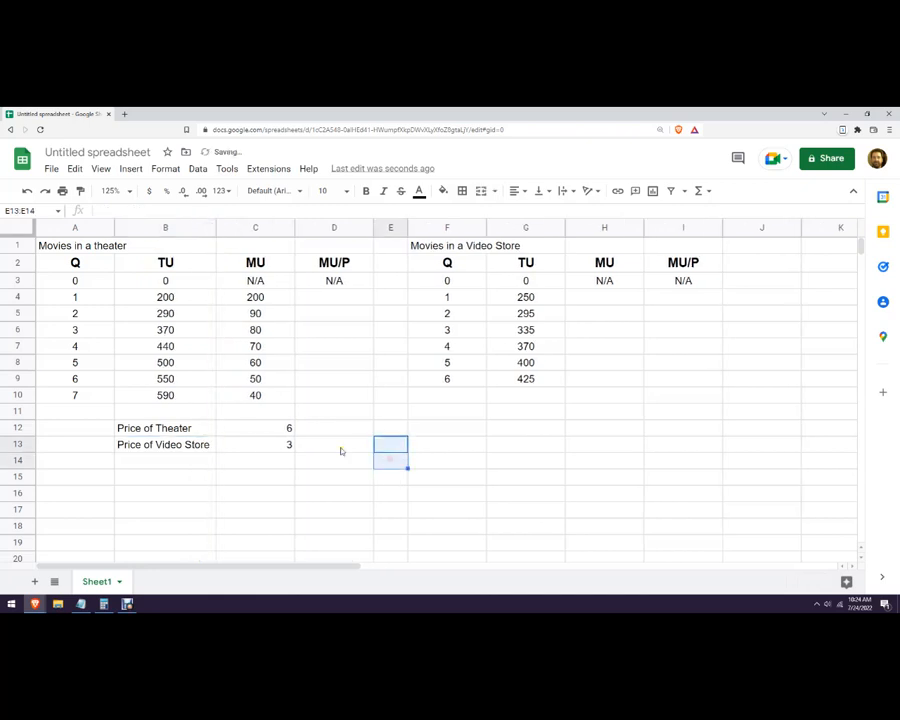
# Enter =C4/$C$12 in D4 for the theater MU/P and accept the suggested autofill down to D10.
pyautogui.click(356, 299)
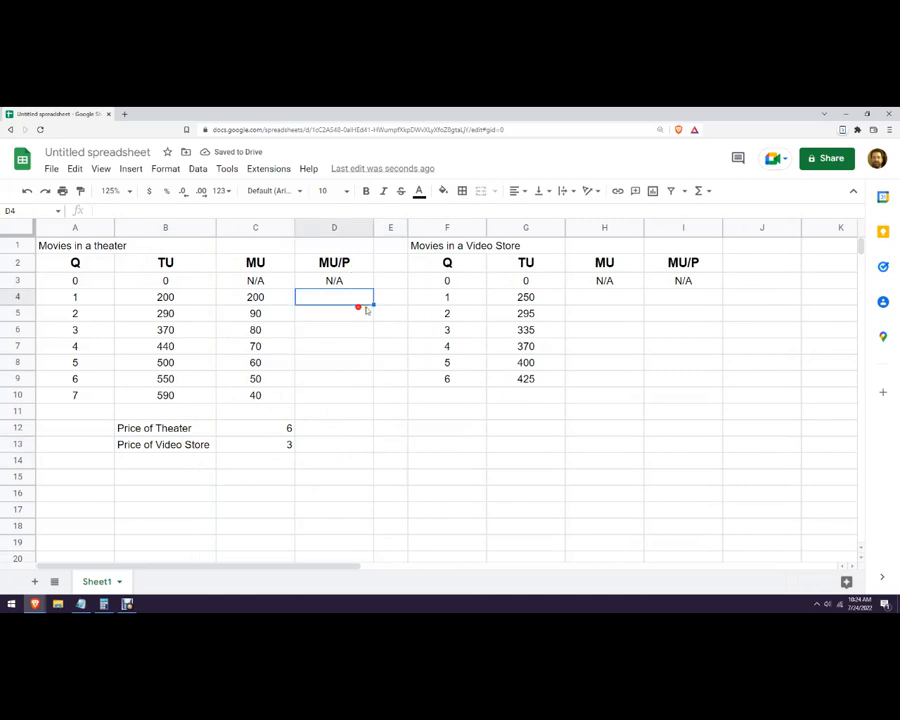
pyautogui.write('=')
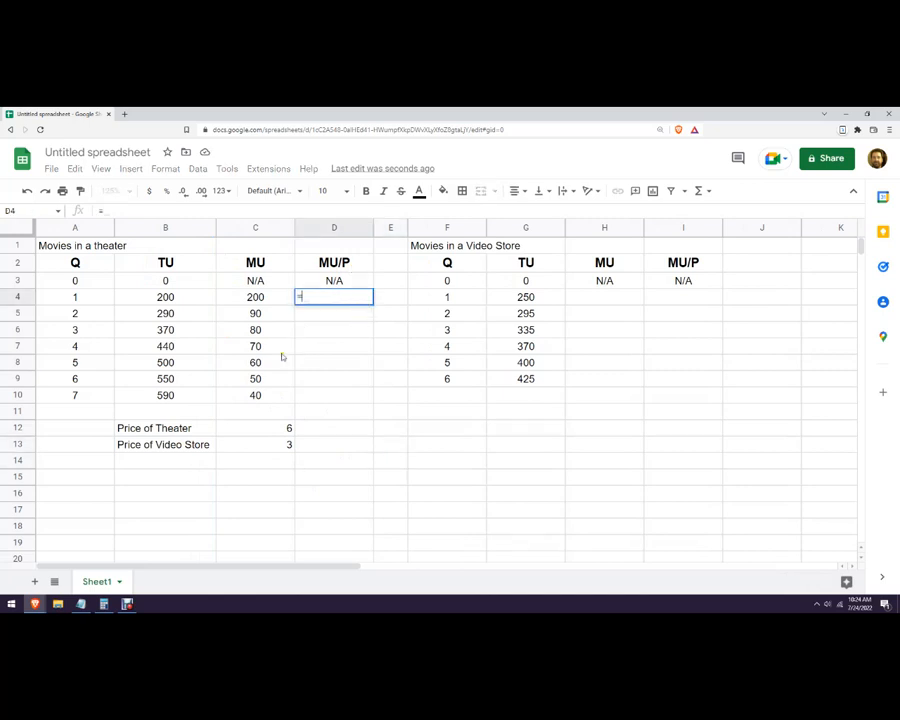
pyautogui.click(264, 299)
pyautogui.write('/')
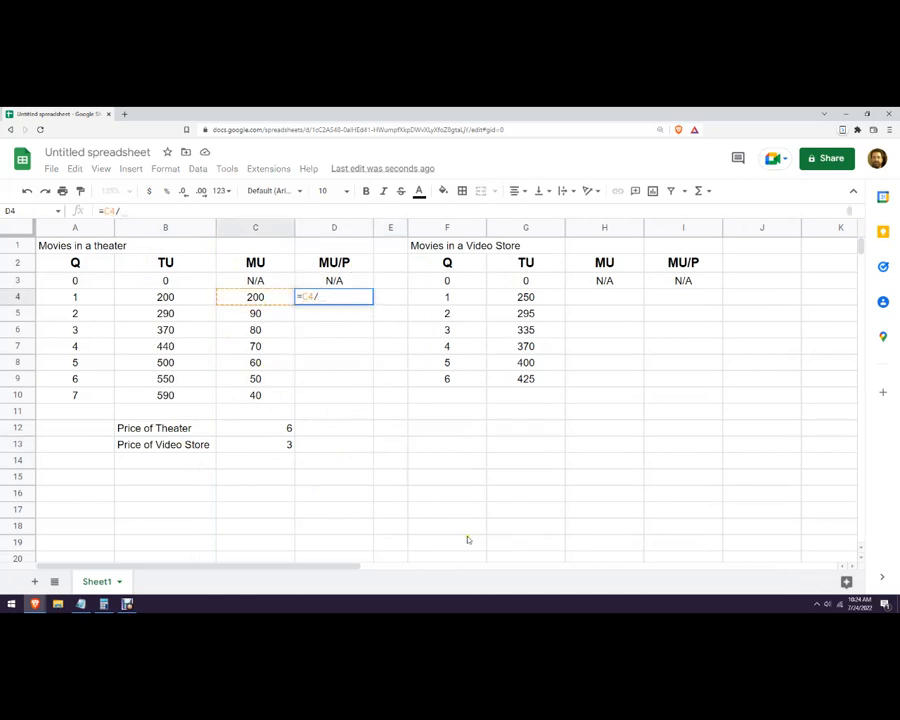
pyautogui.click(268, 430)
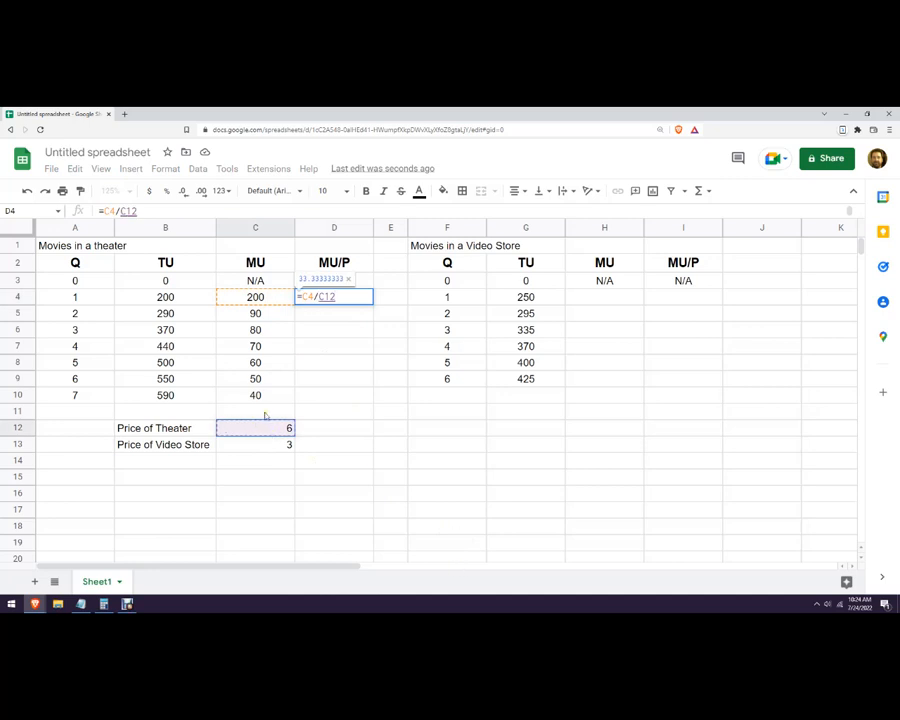
pyautogui.press('F4')
pyautogui.press('Return')
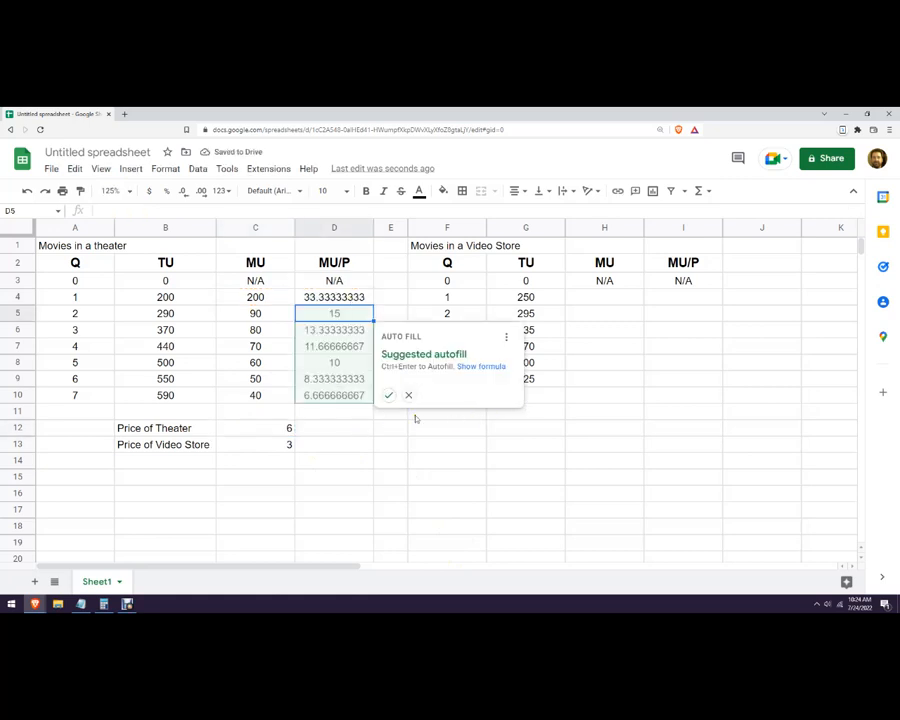
pyautogui.click(389, 395)
pyautogui.click(424, 460)
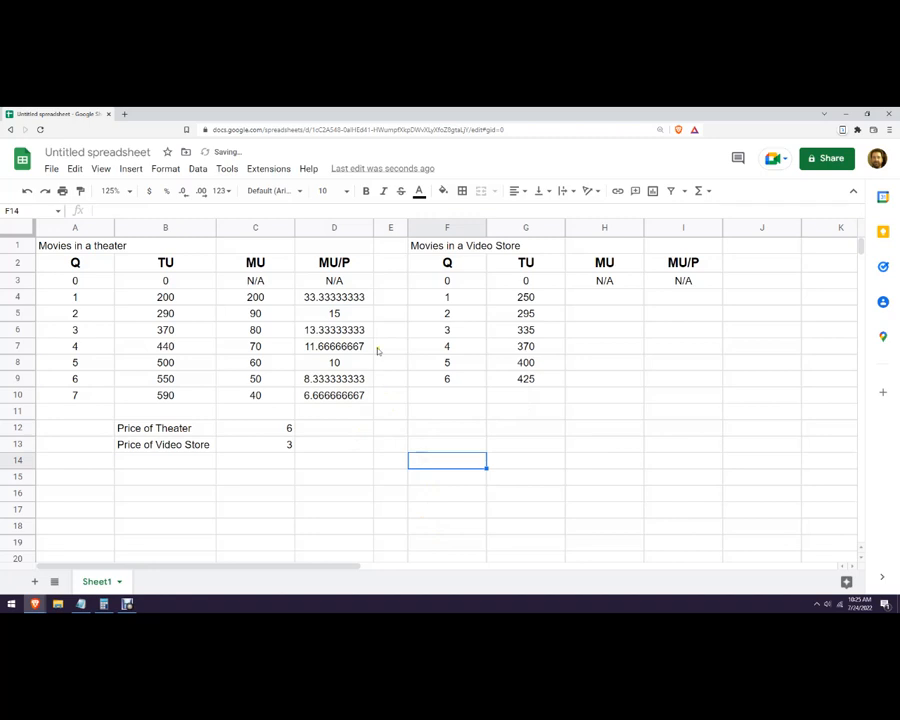
# Format the theater MU/P values in D4:D10 to two decimal places.
pyautogui.click(348, 296)
pyautogui.moveTo(350, 300); pyautogui.dragTo(345, 396)
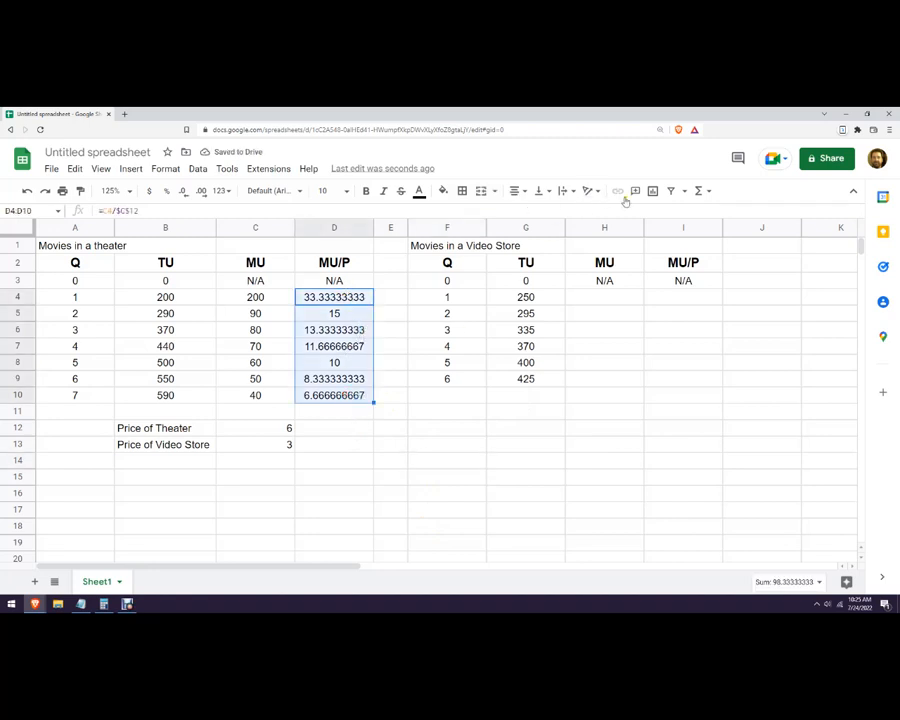
pyautogui.click(183, 193)
pyautogui.click(184, 193)
pyautogui.click(184, 193)
pyautogui.click(184, 193)
pyautogui.click(184, 193)
pyautogui.click(184, 193)
pyautogui.click(357, 428)
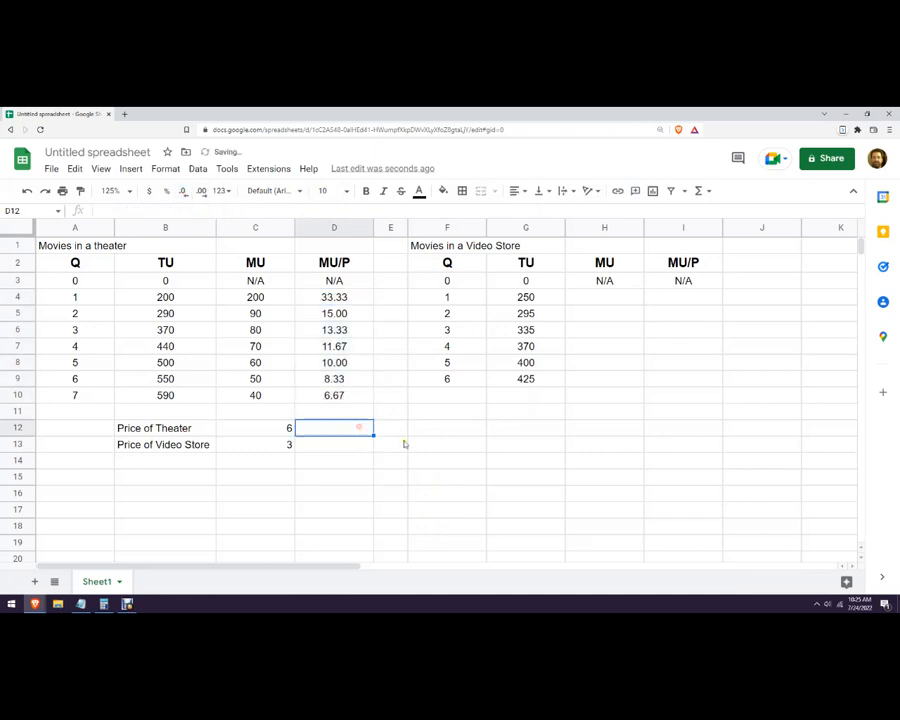
# Try filling the video store MU column by entering =G4/$C$13 in H4 and accepting the suggested autofill down to H9.
pyautogui.click(596, 296)
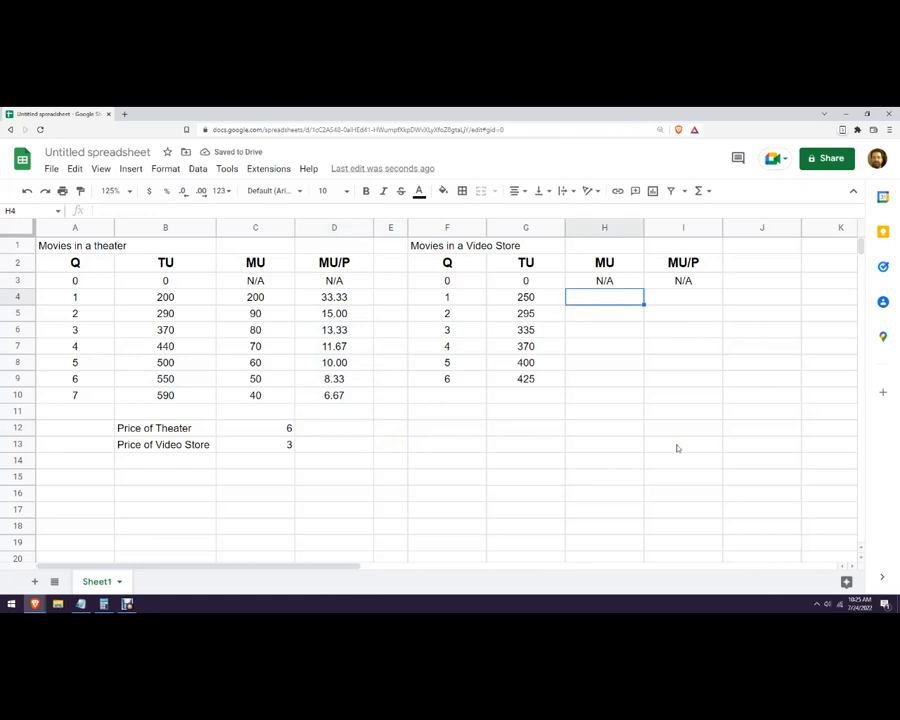
pyautogui.write('=')
pyautogui.click(530, 299)
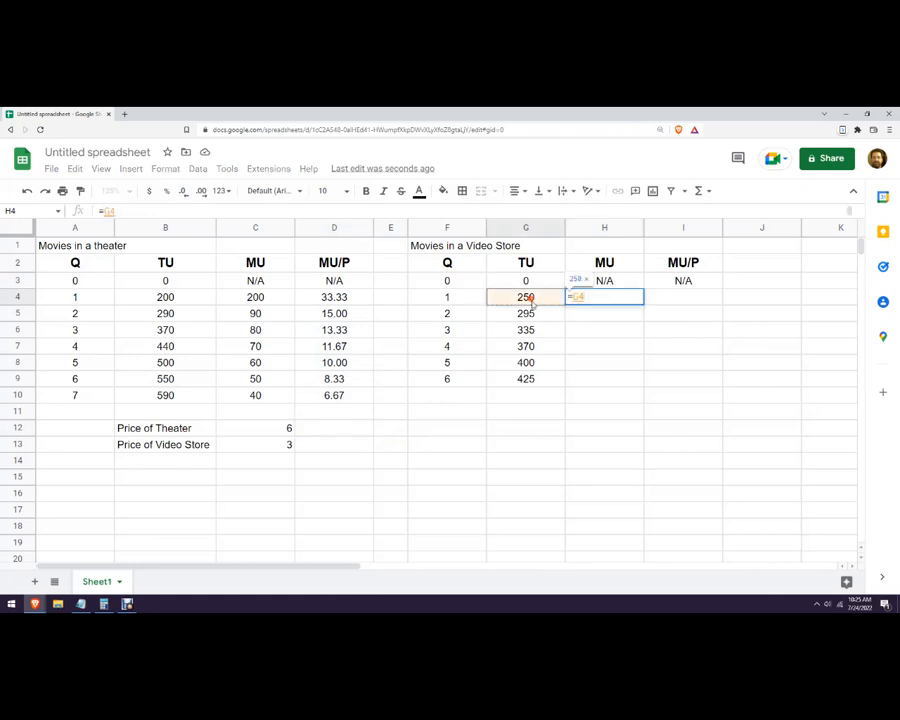
pyautogui.write('/')
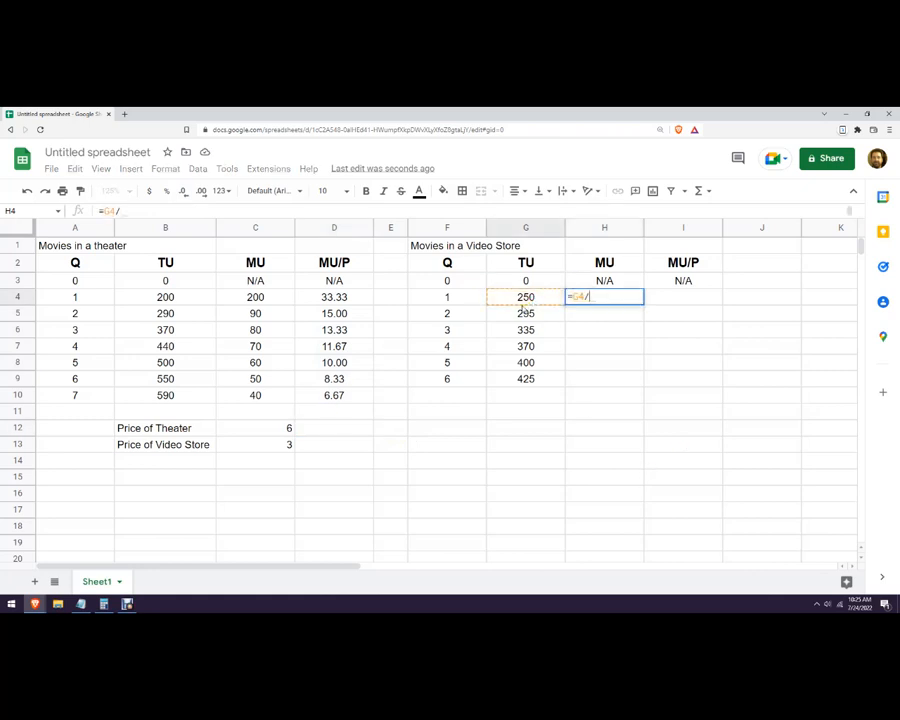
pyautogui.click(266, 448)
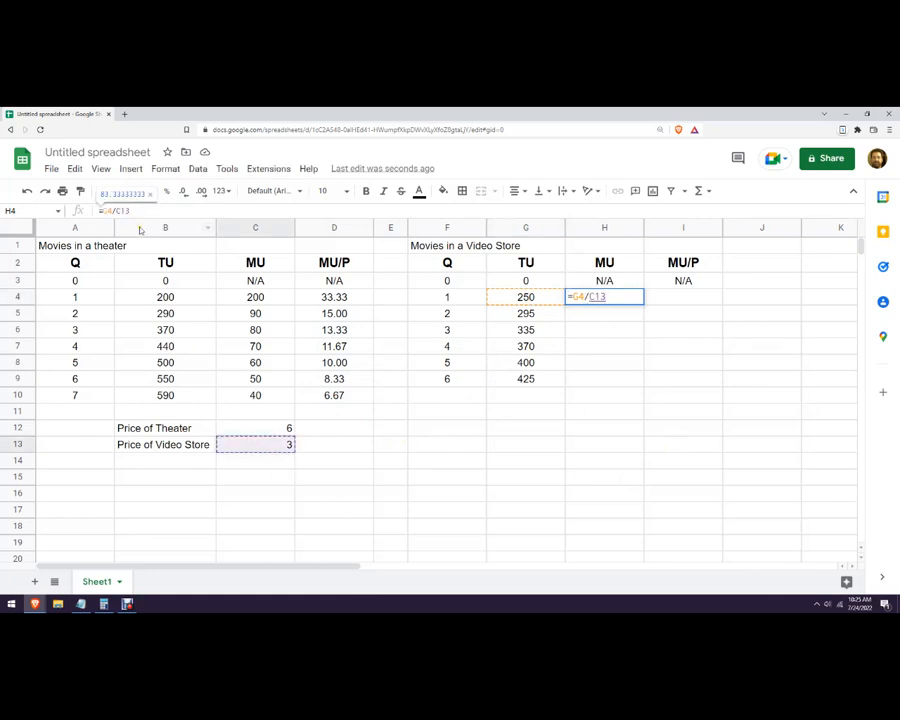
pyautogui.press('F4')
pyautogui.press('Return')
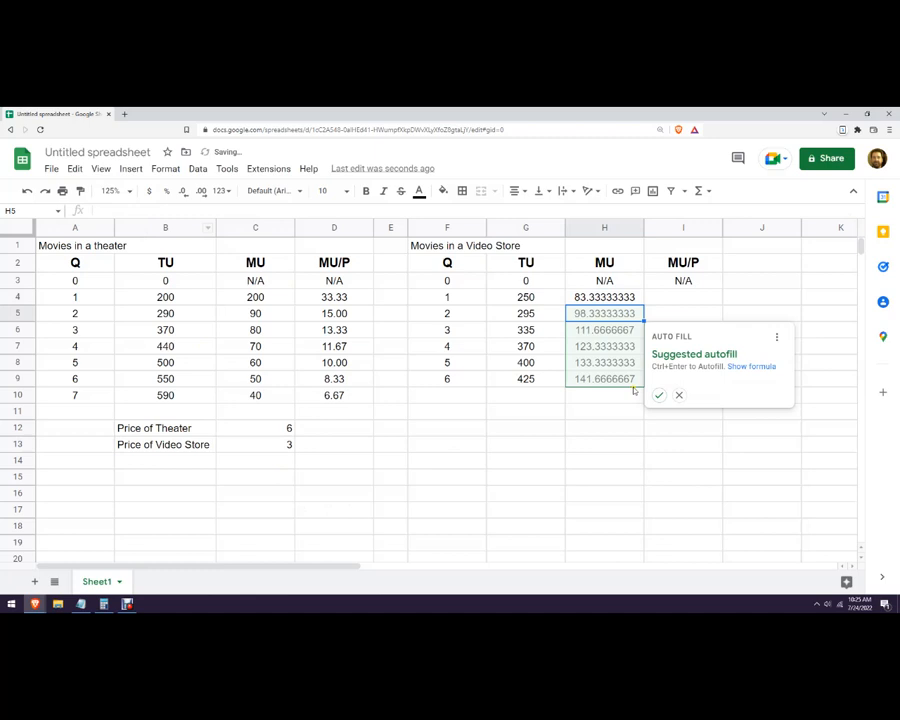
pyautogui.click(657, 394)
# Format the video store values in H4:H9 to two decimal places.
pyautogui.moveTo(619, 302); pyautogui.dragTo(603, 374)
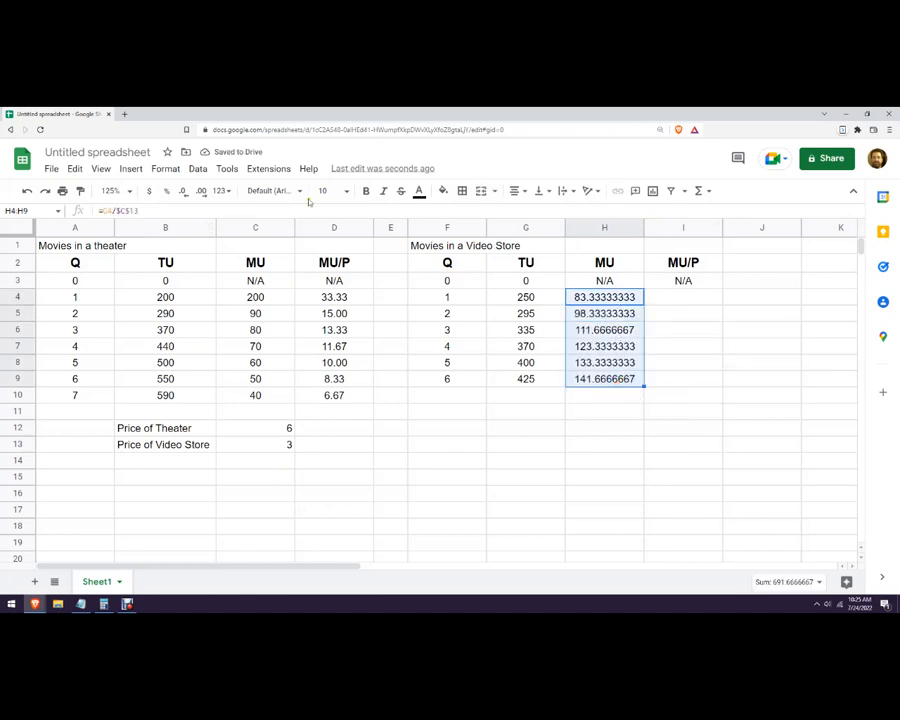
pyautogui.click(184, 191)
pyautogui.click(184, 191)
pyautogui.click(184, 191)
pyautogui.click(184, 191)
pyautogui.click(184, 191)
pyautogui.click(184, 191)
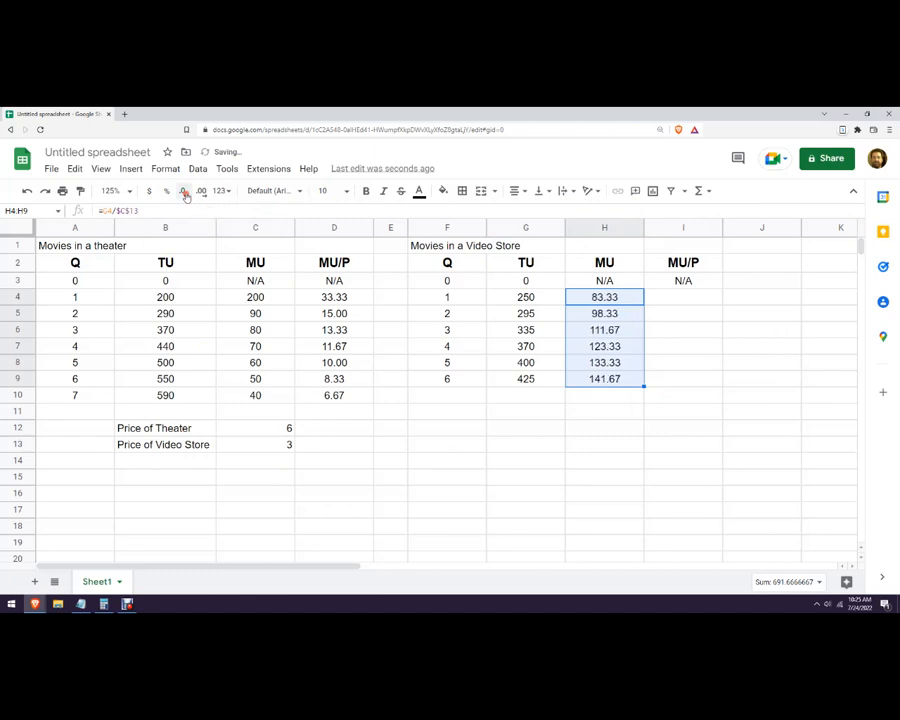
pyautogui.click(560, 431)
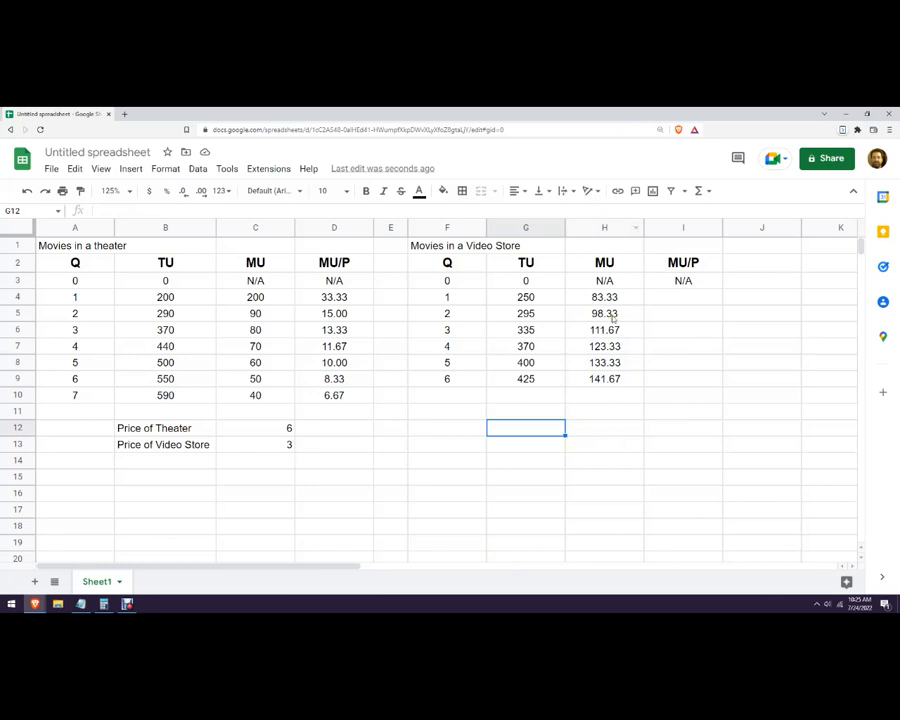
# Undo the decimal formatting, the autofill and the formula in H4:H9.
pyautogui.hotkey('ctrl', 'z')
pyautogui.hotkey('ctrl', 'z')
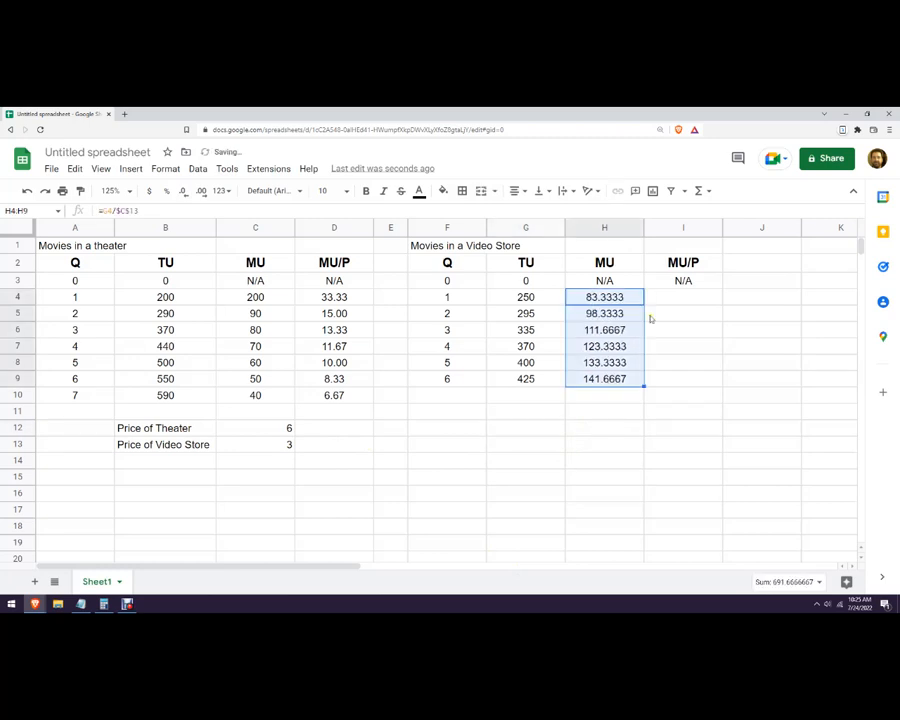
pyautogui.hotkey('ctrl', 'z')
pyautogui.hotkey('ctrl', 'z')
pyautogui.hotkey('ctrl', 'z')
pyautogui.hotkey('ctrl', 'z')
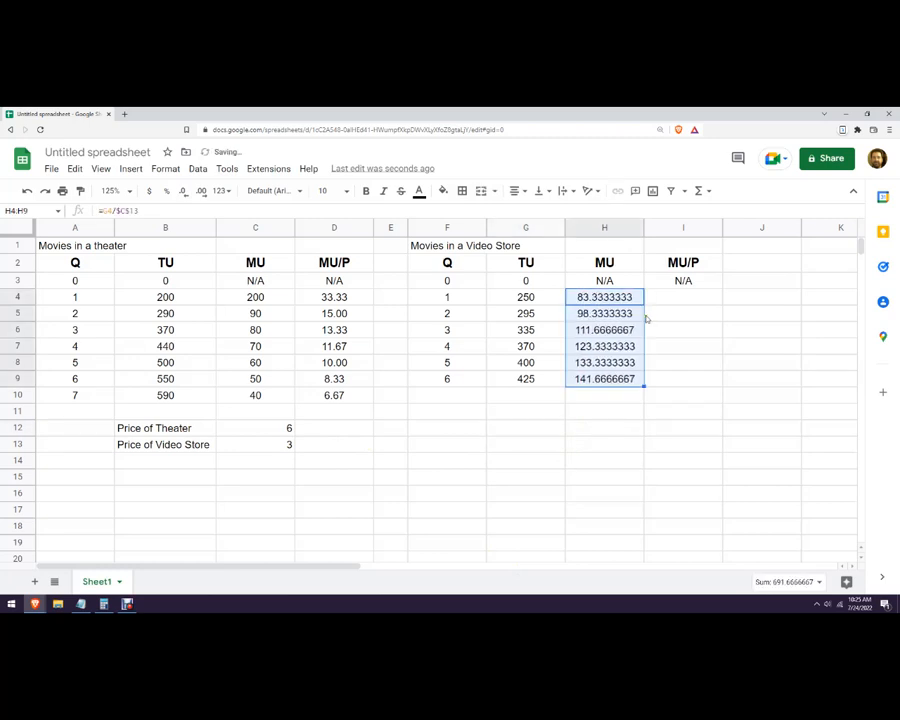
pyautogui.hotkey('ctrl', 'z')
pyautogui.hotkey('ctrl', 'z')
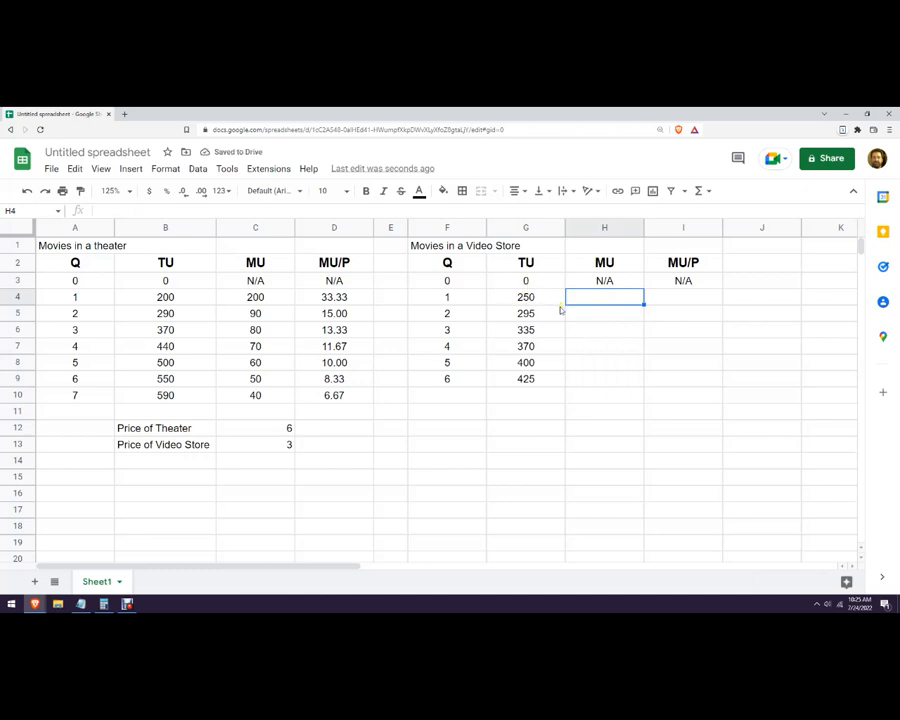
# Enter =G4-G3 in H4 for the video store marginal utility and accept the suggested autofill down to H9.
pyautogui.write('=')
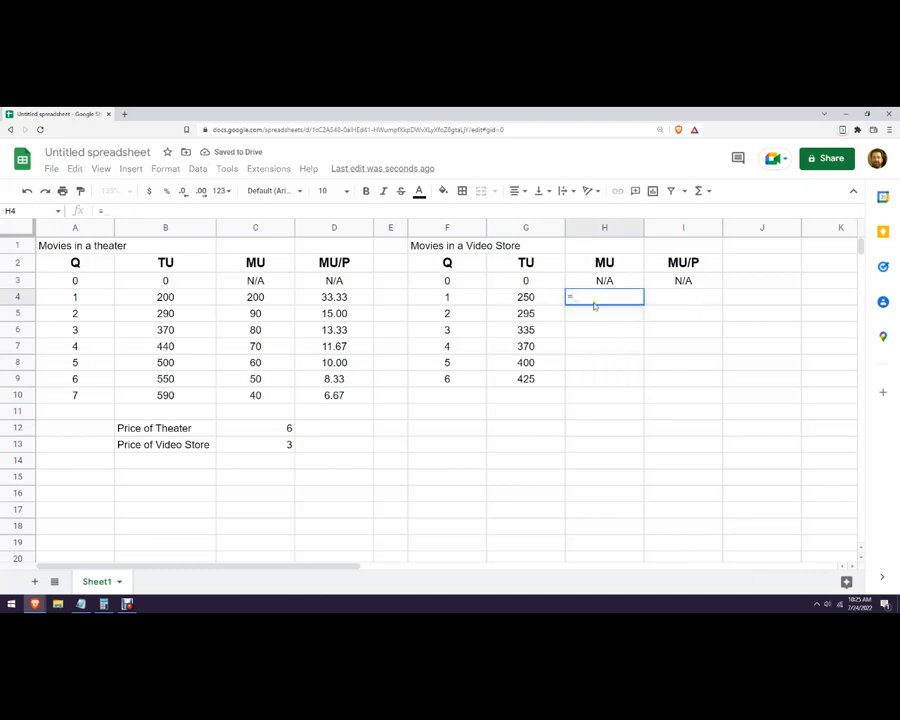
pyautogui.click(554, 302)
pyautogui.write('-')
pyautogui.click(527, 280)
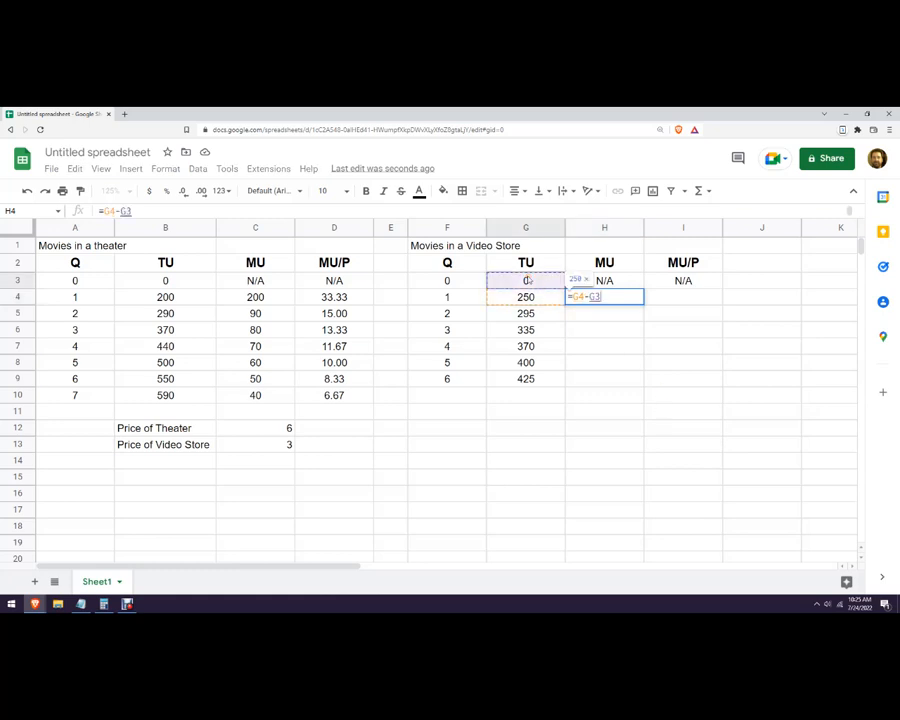
pyautogui.press('Return')
pyautogui.click(656, 393)
pyautogui.click(711, 443)
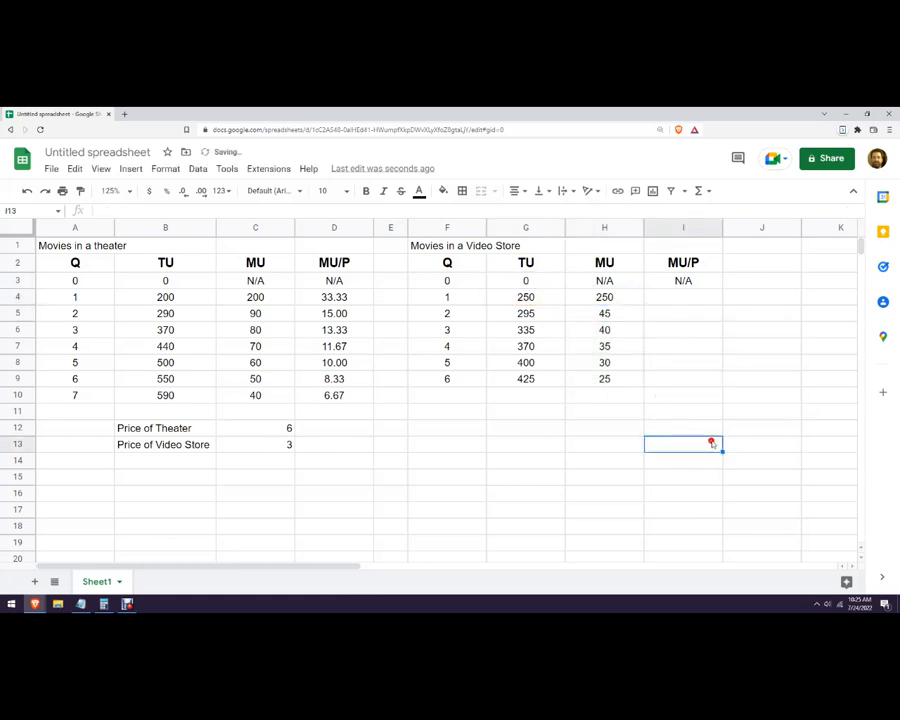
# Enter =H4/$C$13 in I4 for the video store MU/P and fill the formula down to I9.
pyautogui.click(672, 298)
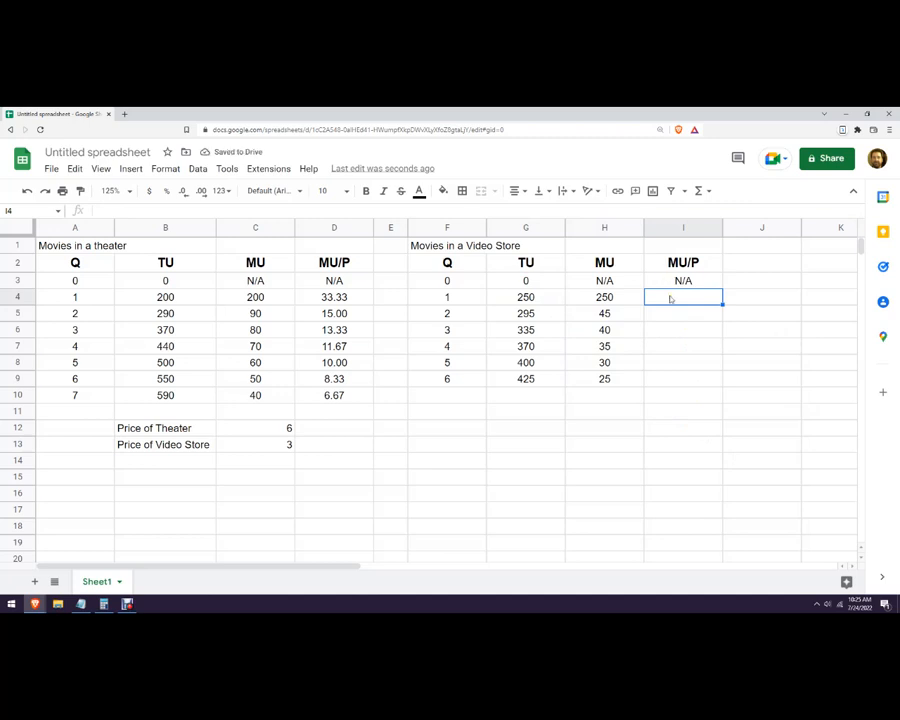
pyautogui.write('=')
pyautogui.click(606, 298)
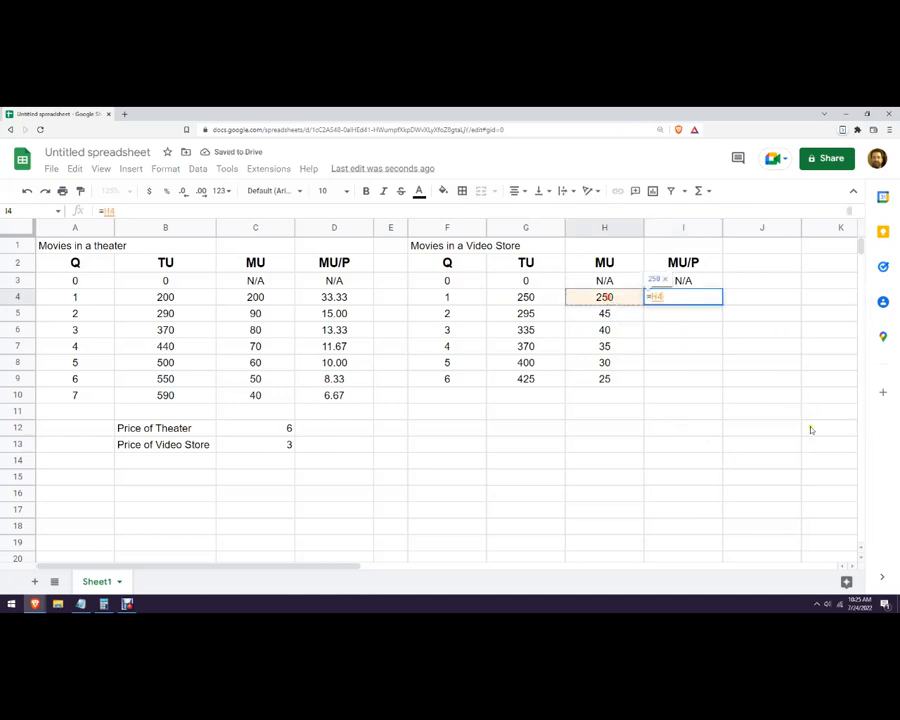
pyautogui.write('/')
pyautogui.click(259, 451)
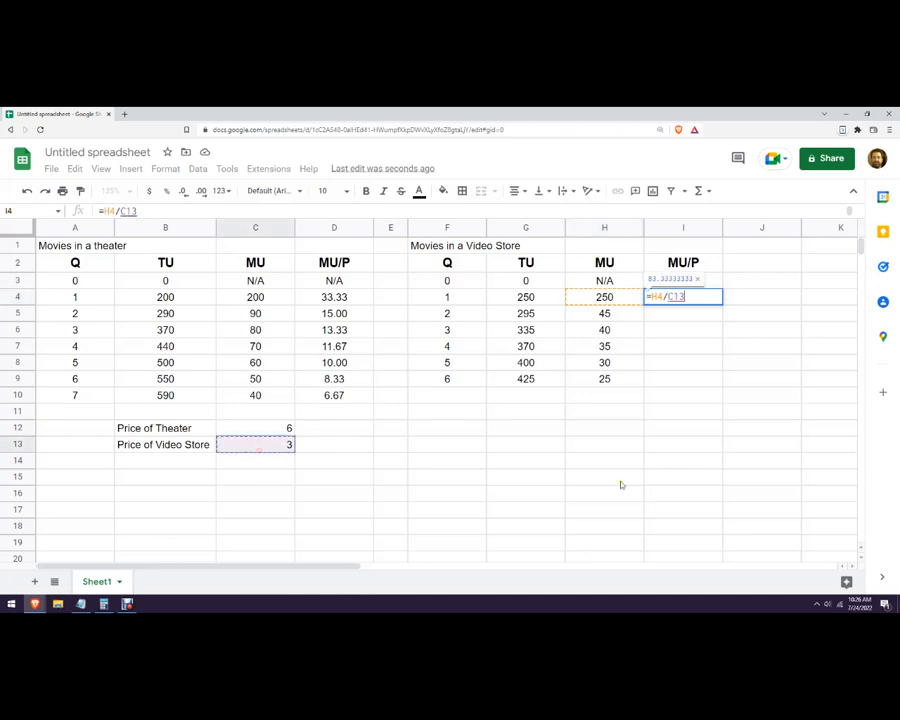
pyautogui.press('F4')
pyautogui.press('Return')
pyautogui.click(502, 395)
# Format the video store MU/P values in I4:I9 to two decimal places.
pyautogui.moveTo(687, 302); pyautogui.dragTo(691, 377)
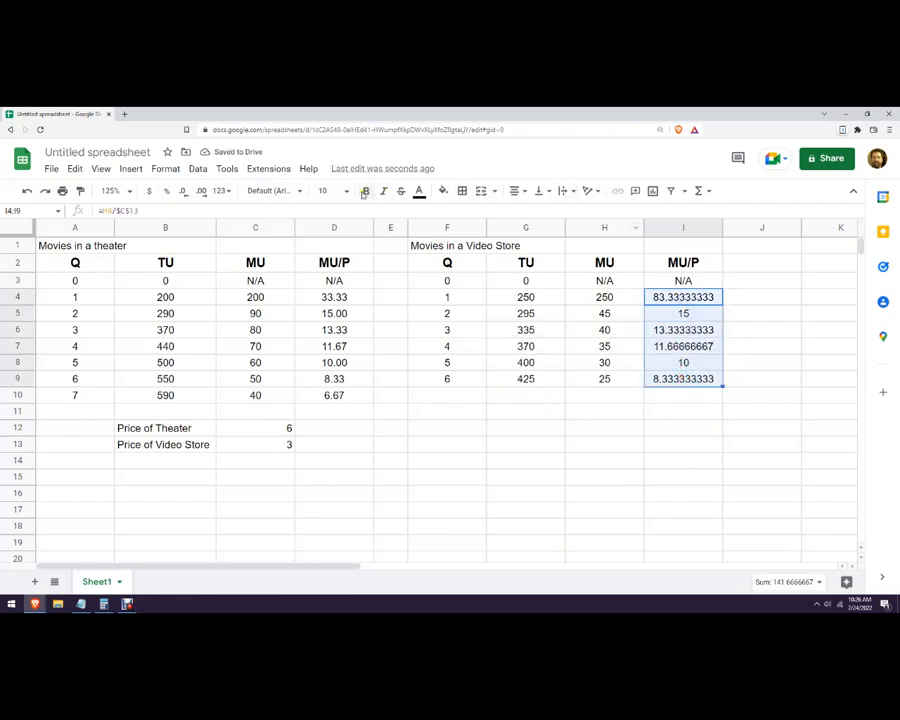
pyautogui.click(189, 193)
pyautogui.click(189, 193)
pyautogui.click(189, 193)
pyautogui.click(189, 193)
pyautogui.click(189, 193)
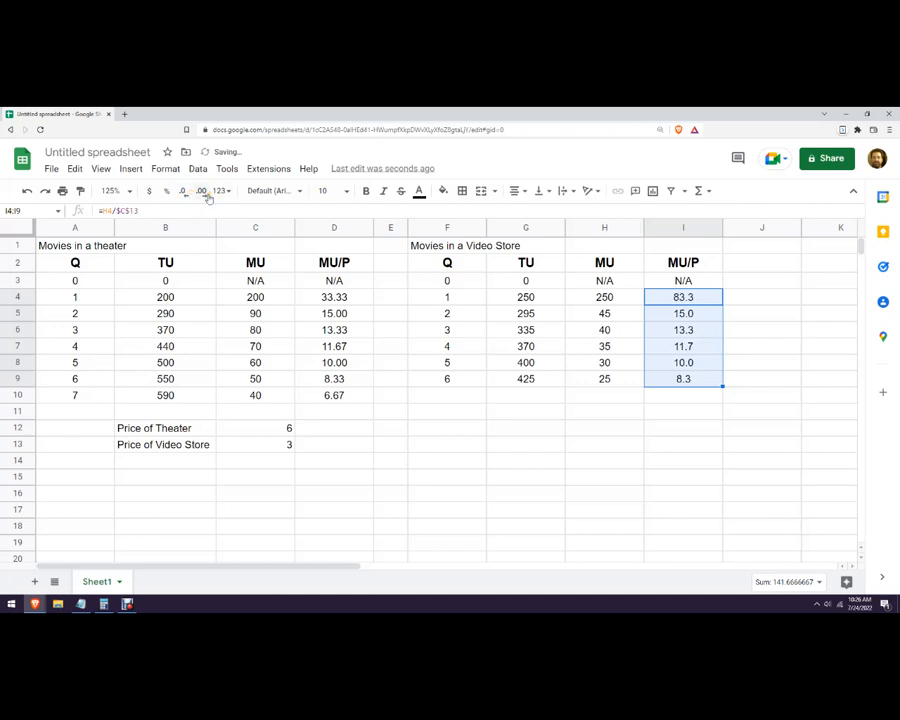
pyautogui.click(206, 193)
pyautogui.click(593, 462)
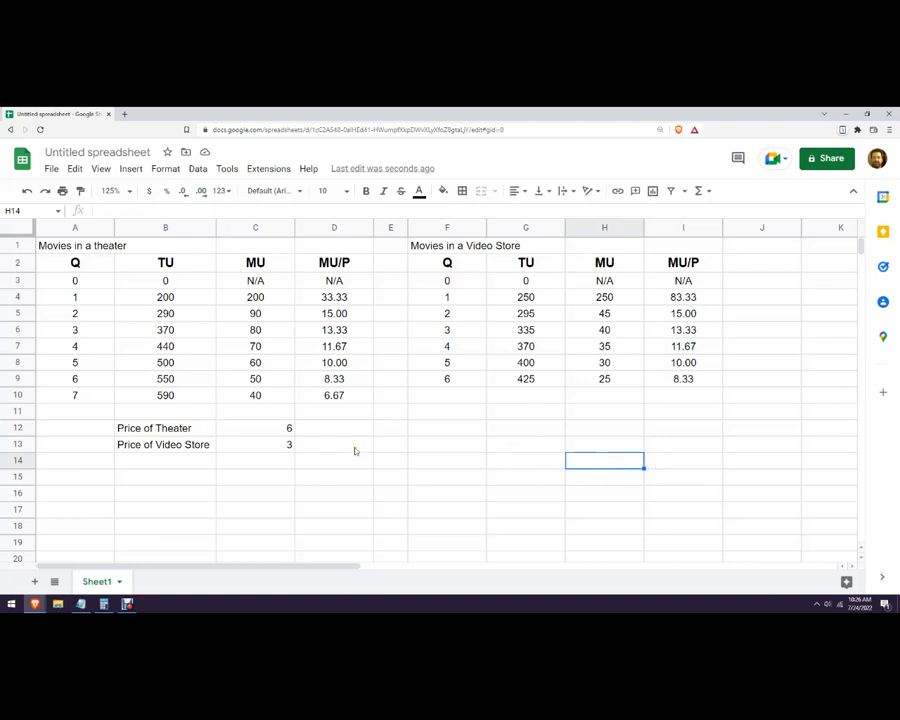
pyautogui.click(387, 431)
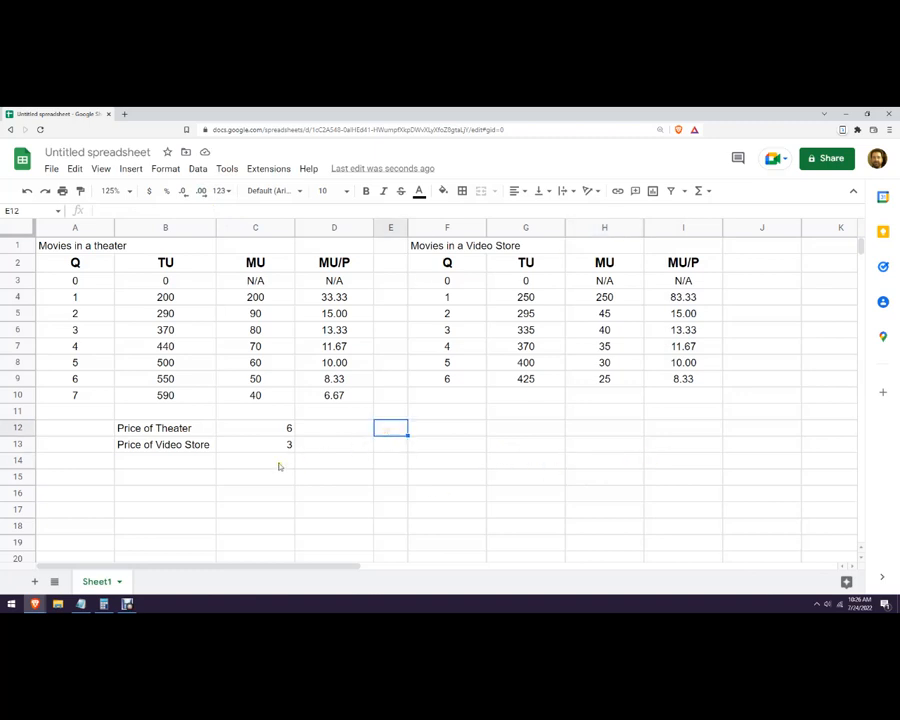
# Enter the label Spending: in B15, below the price rows.
pyautogui.click(185, 464)
pyautogui.click(202, 476)
pyautogui.write('P')
pyautogui.write('Spending:')
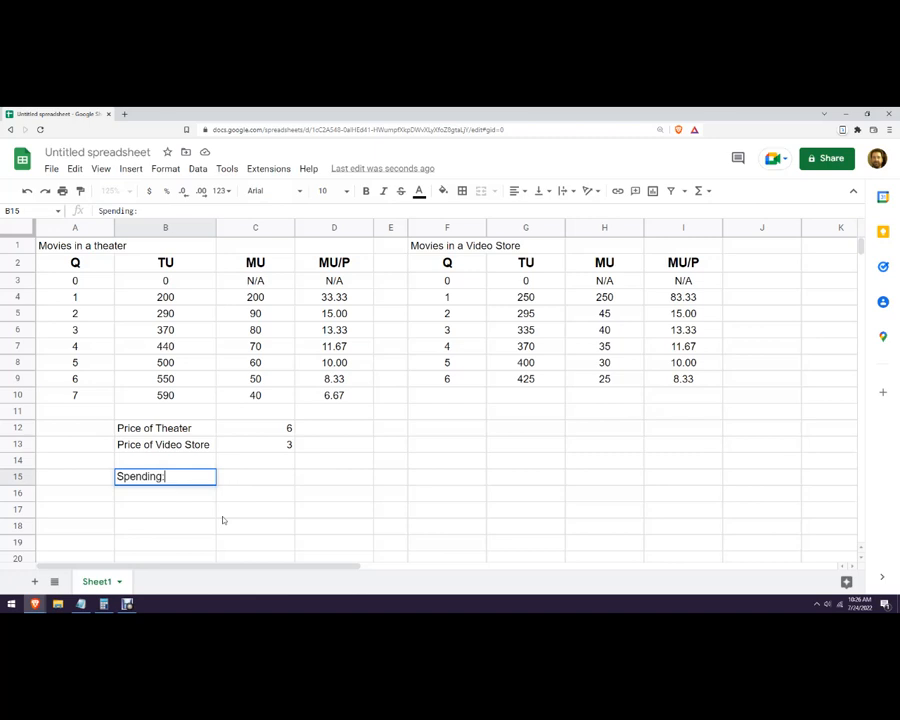
pyautogui.press('Return')
pyautogui.press('Up')
pyautogui.press('Down')
pyautogui.press('Right')
pyautogui.press('Up')
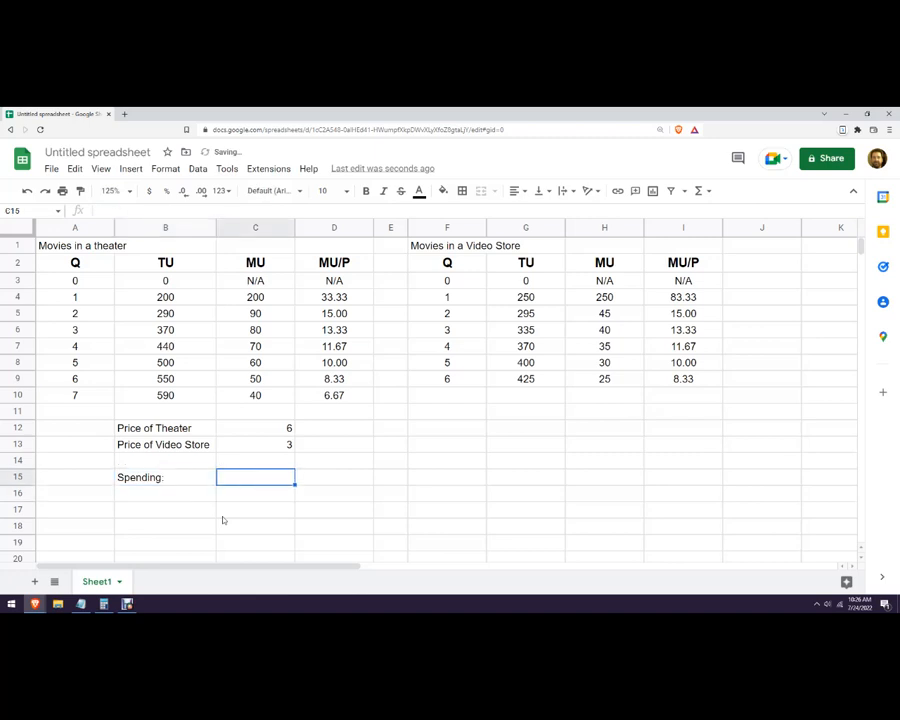
pyautogui.press('Up')
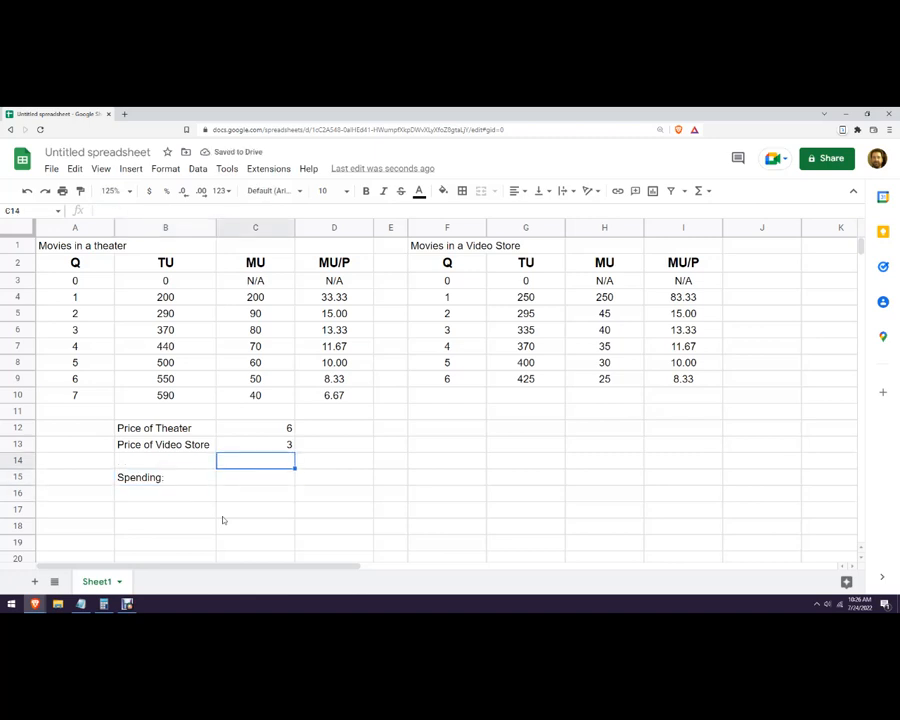
# Enter the spending row labels Theater in B16 and Video Store in B17.
pyautogui.press('Down')
pyautogui.press('Left')
pyautogui.press('Down')
pyautogui.write('Theater')
pyautogui.press('Tab')
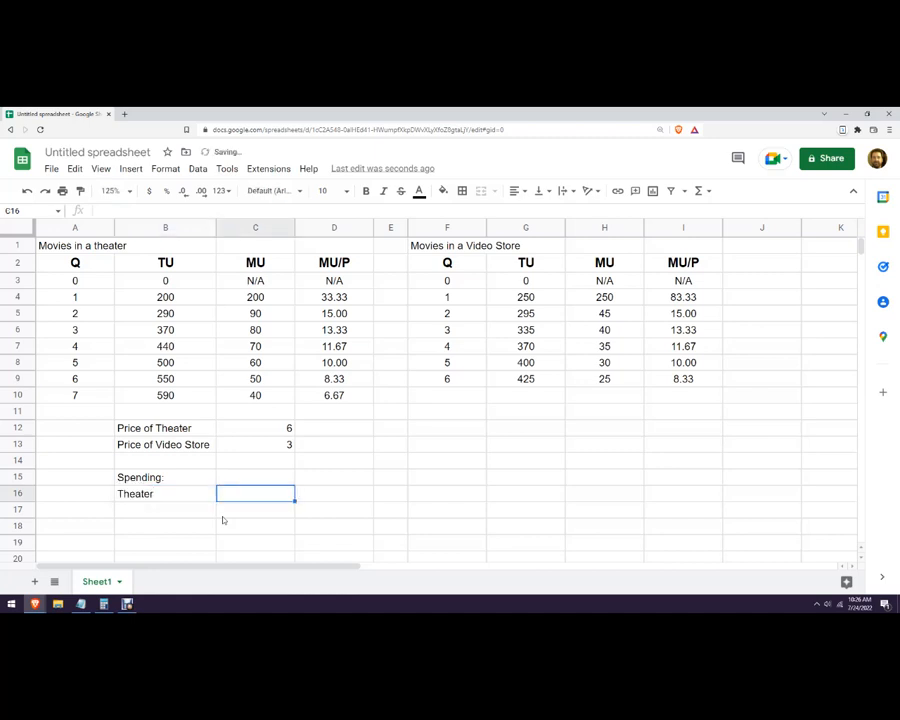
pyautogui.press('Return')
pyautogui.write('Video Store')
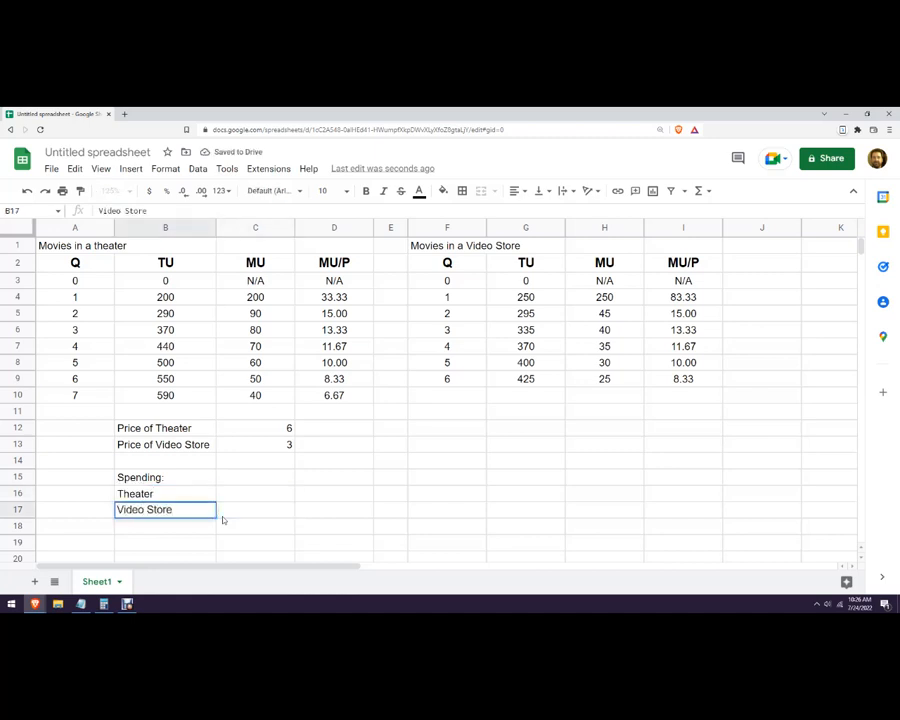
pyautogui.click(269, 494)
pyautogui.write('=')
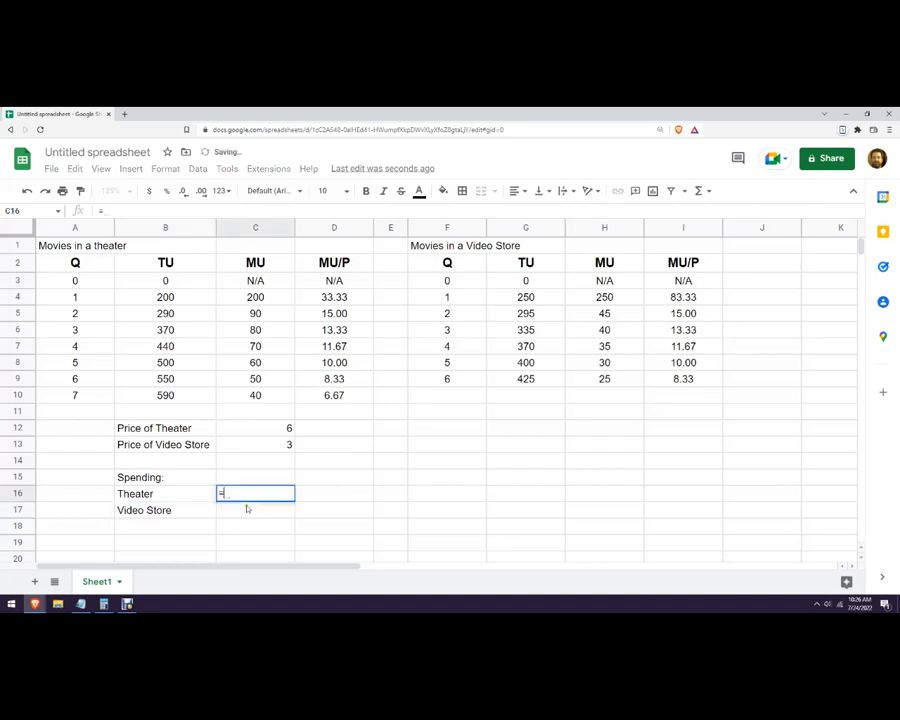
pyautogui.click(273, 429)
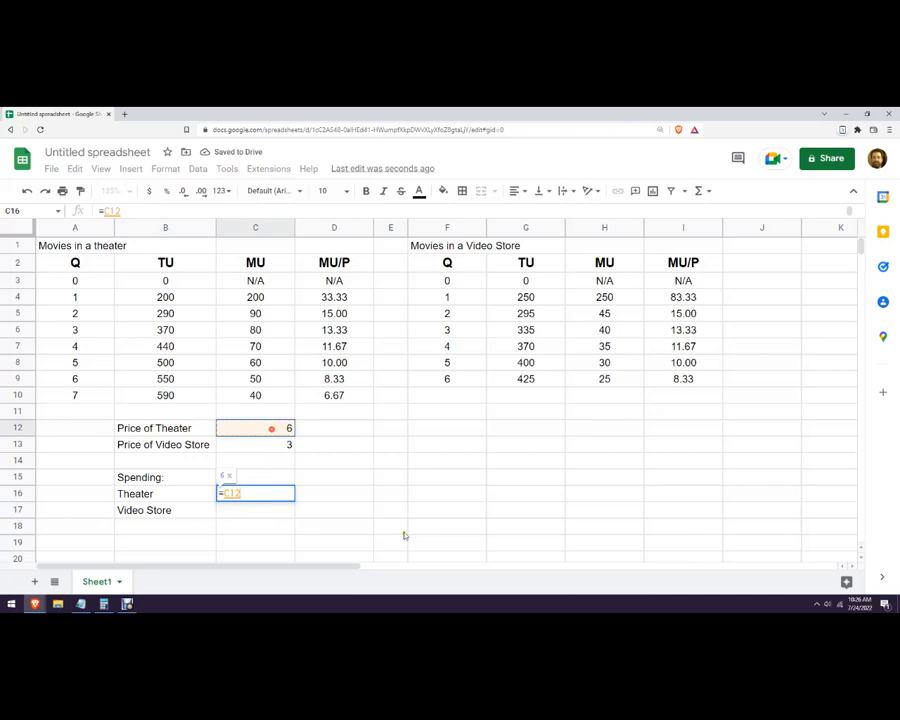
pyautogui.write('*')
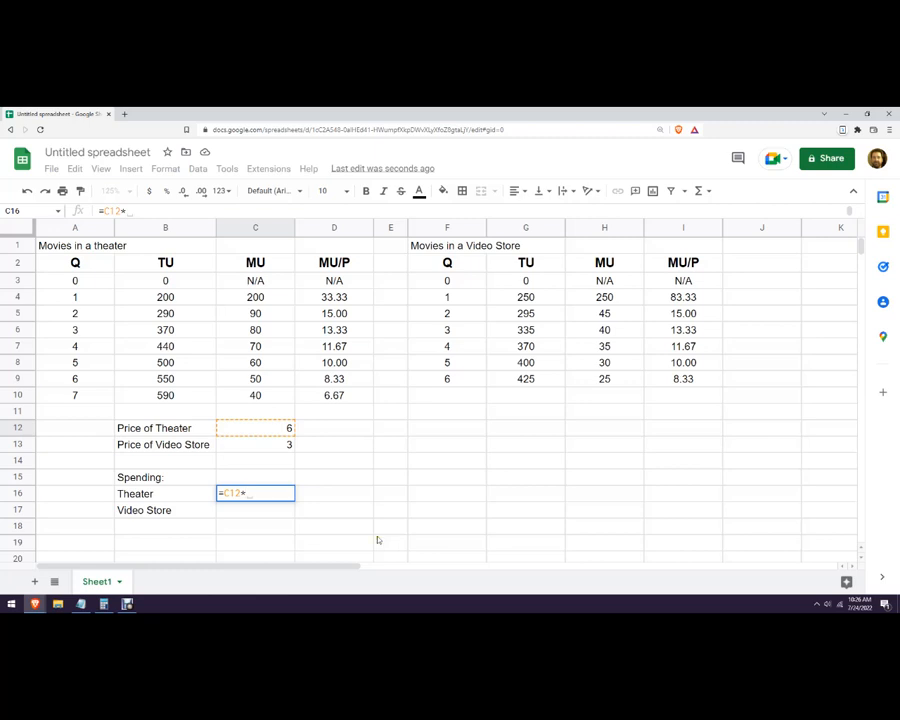
pyautogui.press('Escape')
# Insert one blank row above the Spending: row.
pyautogui.click(337, 481)
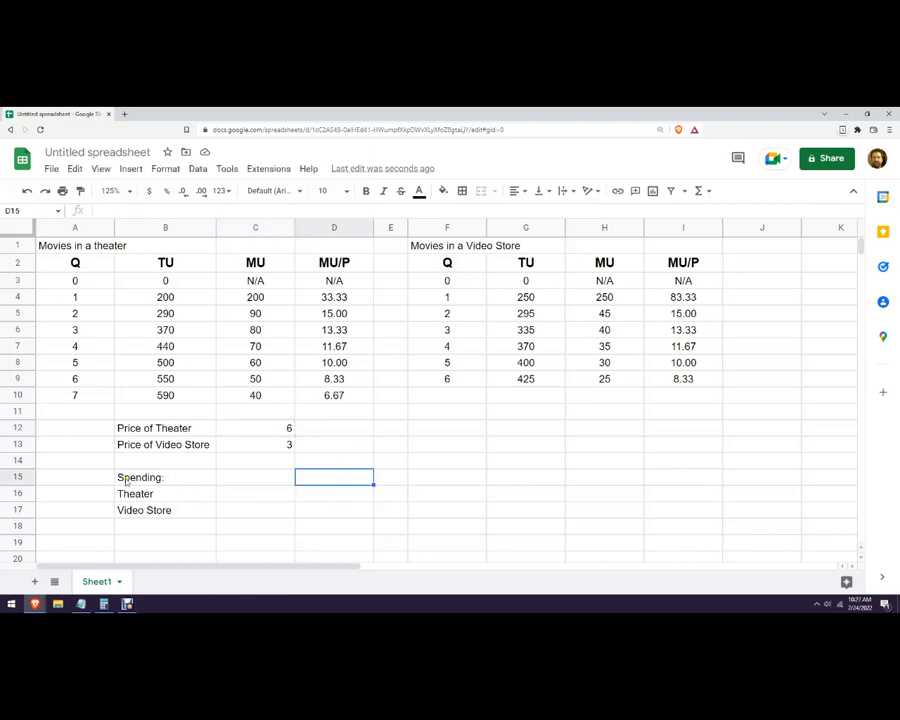
pyautogui.click(20, 477)
pyautogui.rightClick(20, 477)
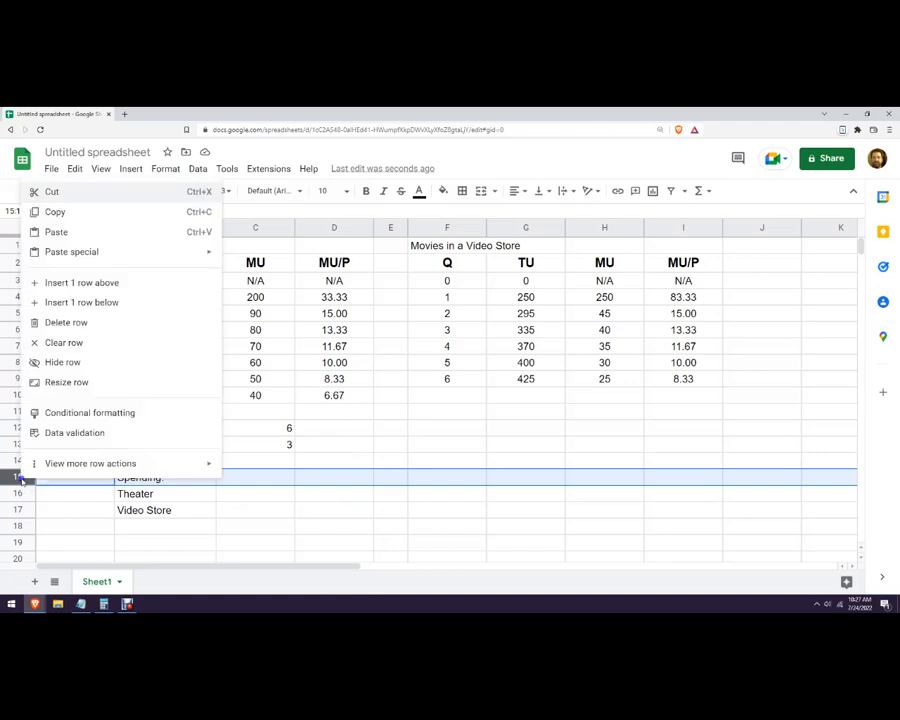
pyautogui.click(71, 286)
# Enter the label Movies in B15 and the heading Theater in C15.
pyautogui.click(185, 480)
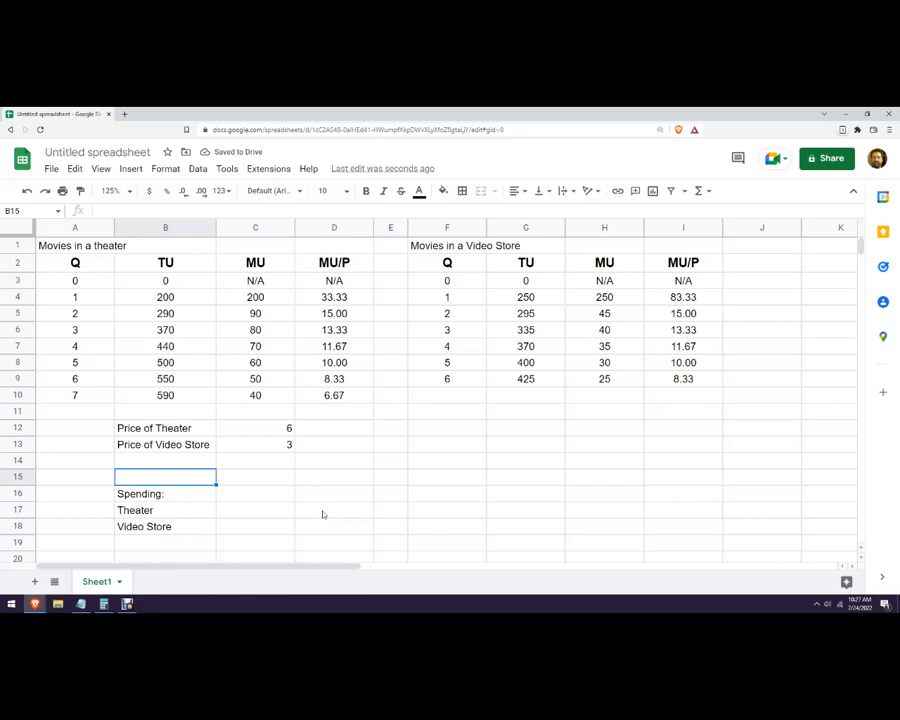
pyautogui.write('Movies')
pyautogui.press('Tab')
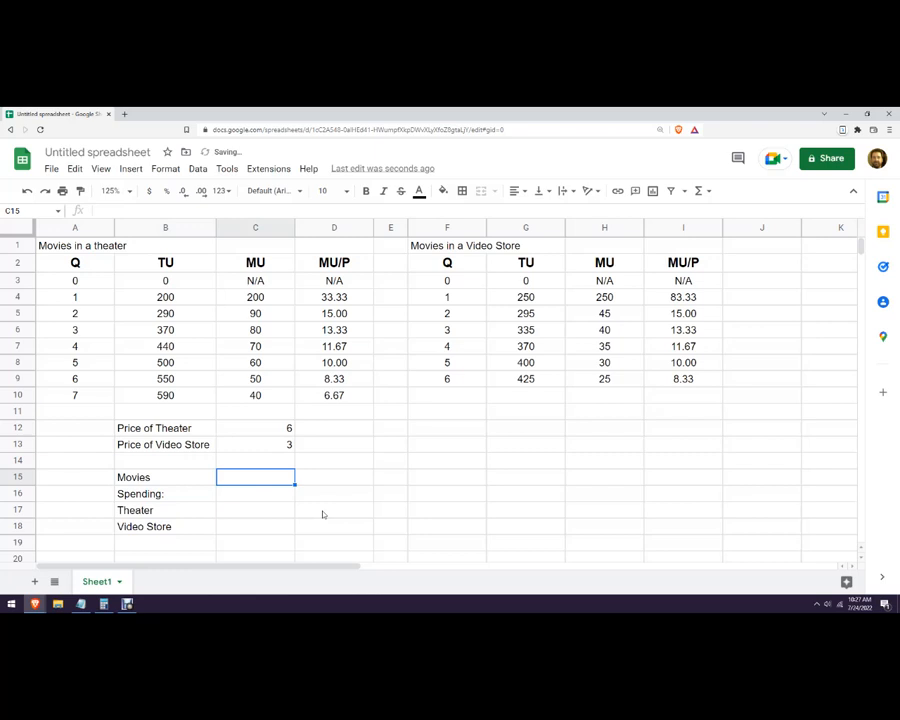
pyautogui.write('Theater')
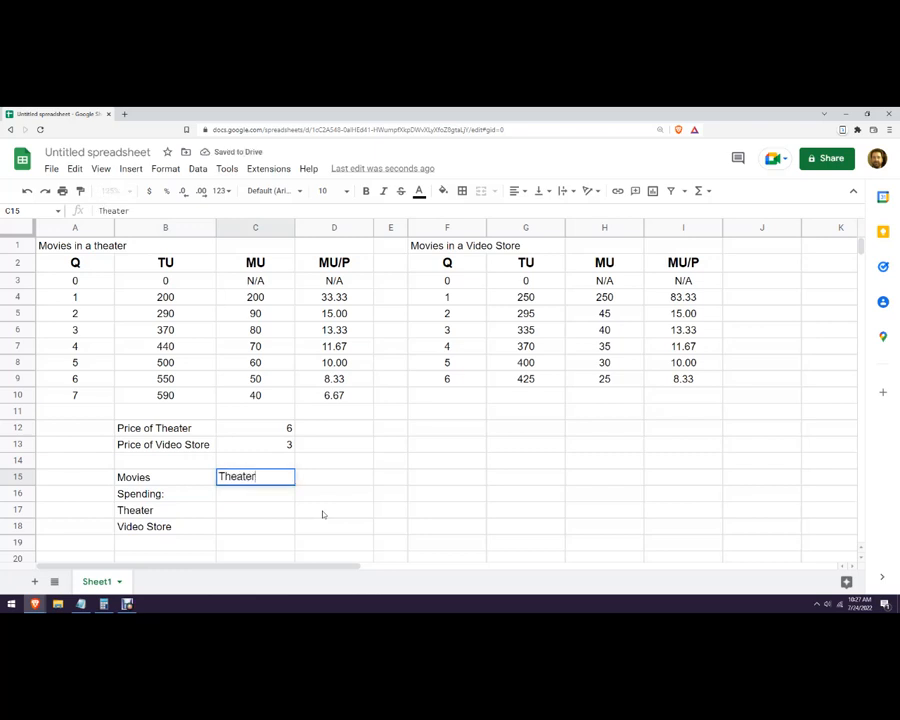
pyautogui.press('Tab')
pyautogui.press('Tab')
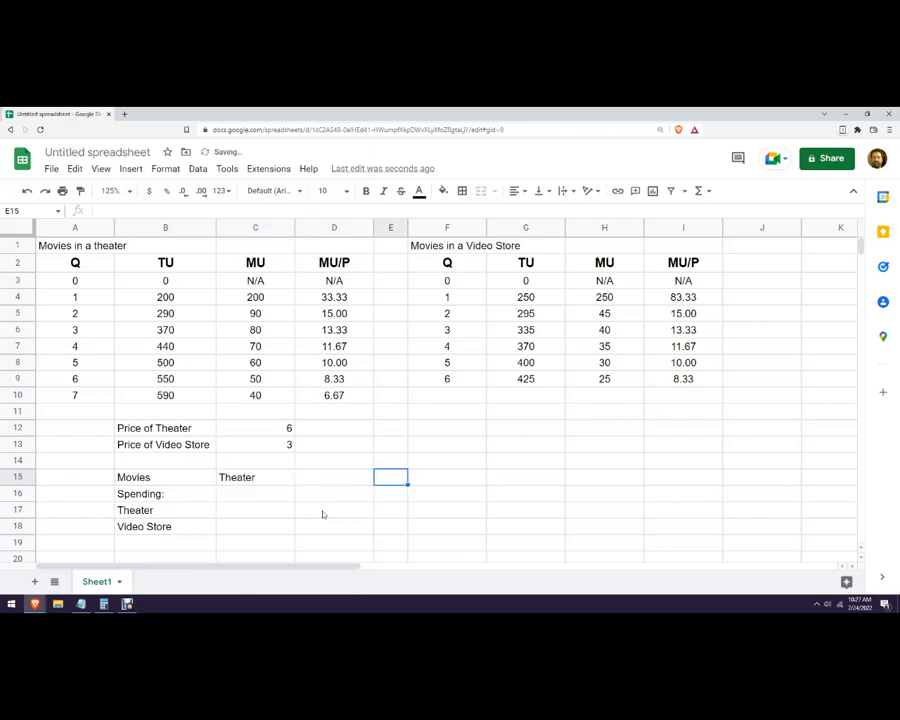
# Insert a blank row above the Spending: row and reduce the heights of blank rows 11 and 14.
pyautogui.rightClick(16, 493)
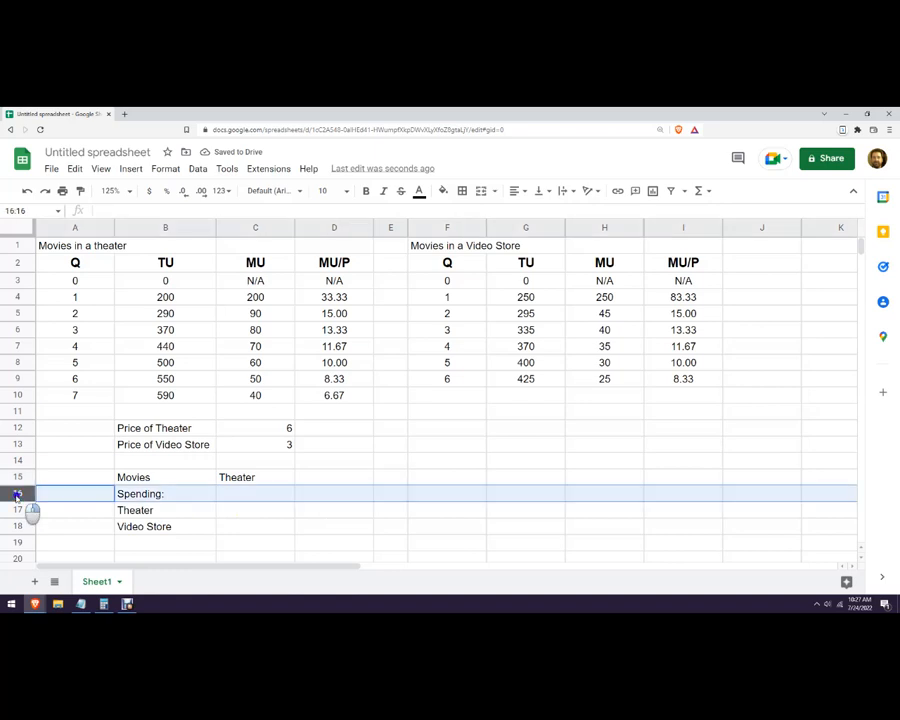
pyautogui.click(99, 296)
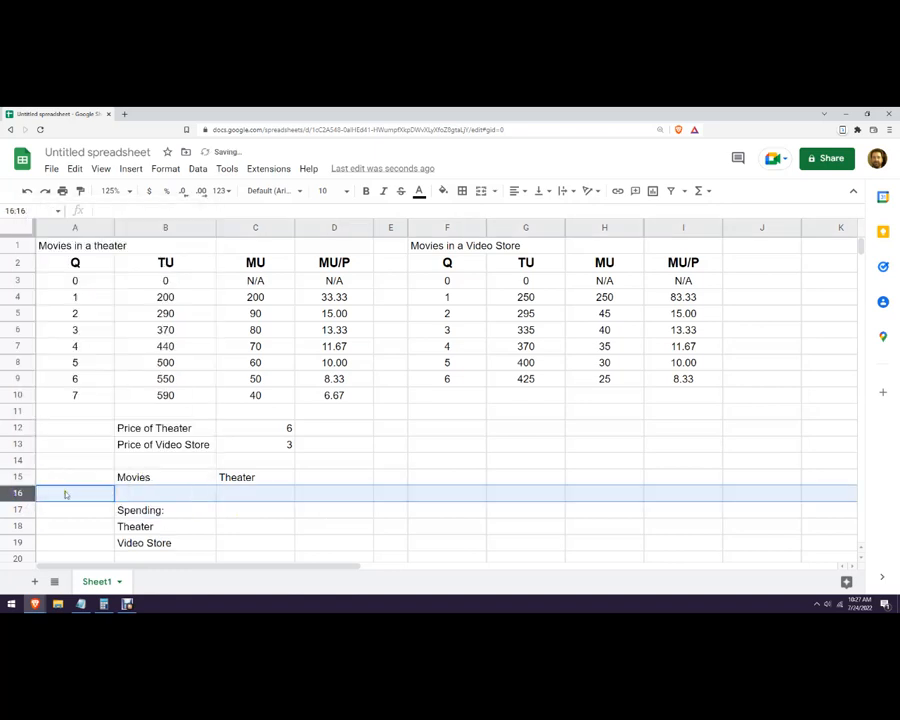
pyautogui.moveTo(24, 419); pyautogui.dragTo(25, 412)
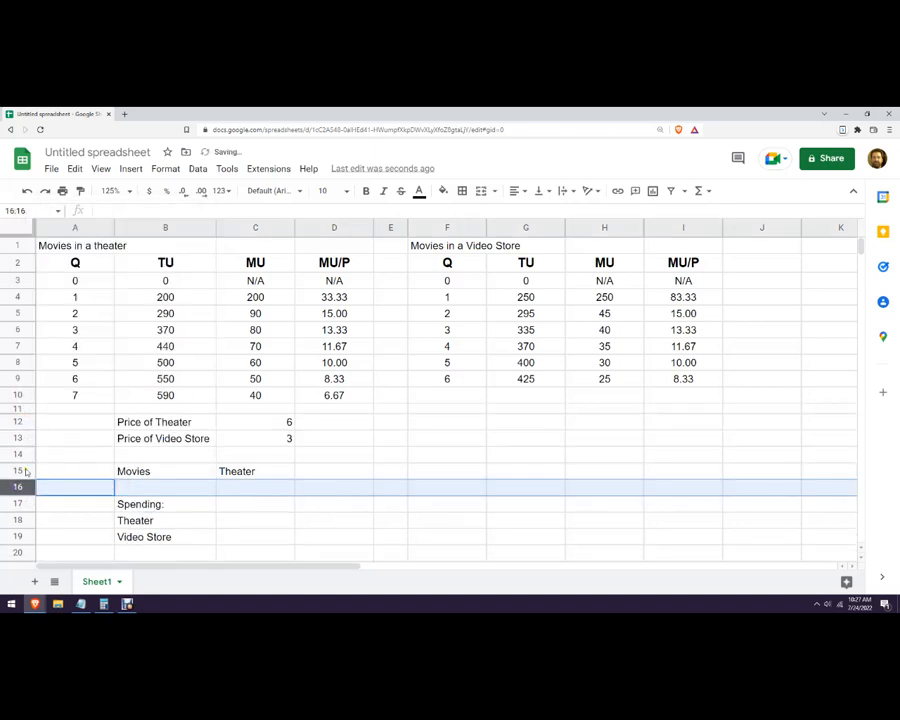
pyautogui.moveTo(25, 467); pyautogui.dragTo(25, 463)
pyautogui.click(207, 501)
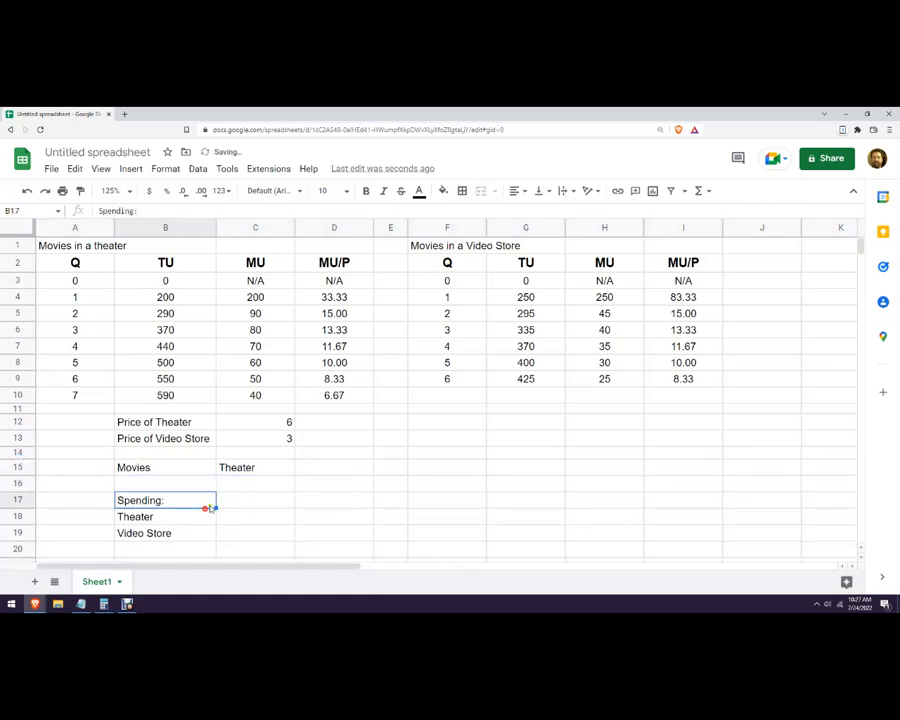
pyautogui.click(228, 503)
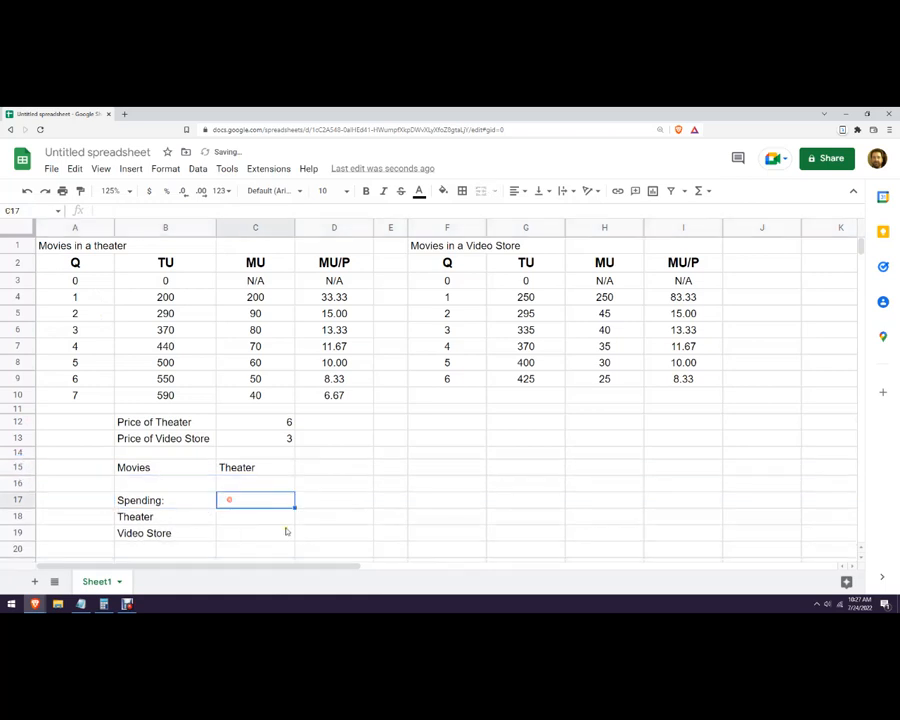
pyautogui.click(231, 466)
pyautogui.moveTo(231, 465)
pyautogui.mouseDown()
pyautogui.moveTo(247, 470)
pyautogui.moveTo(238, 483)
pyautogui.mouseUp()
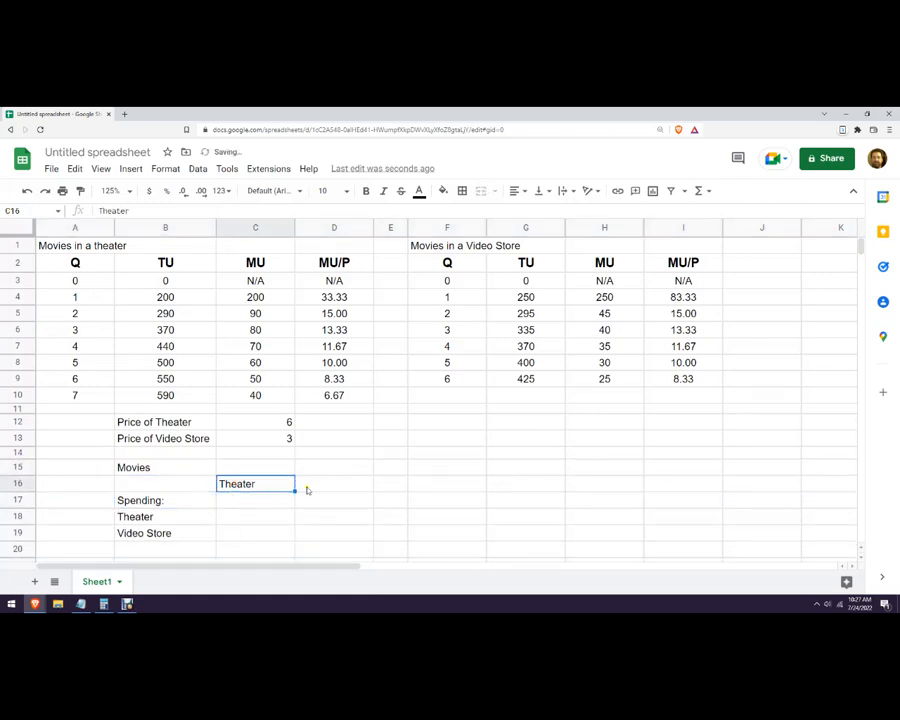
pyautogui.click(275, 468)
pyautogui.click(270, 484)
pyautogui.moveTo(258, 475); pyautogui.dragTo(257, 466)
# Enter the label Video Store in C16, directly below the Theater label of the Movies section.
pyautogui.click(257, 484)
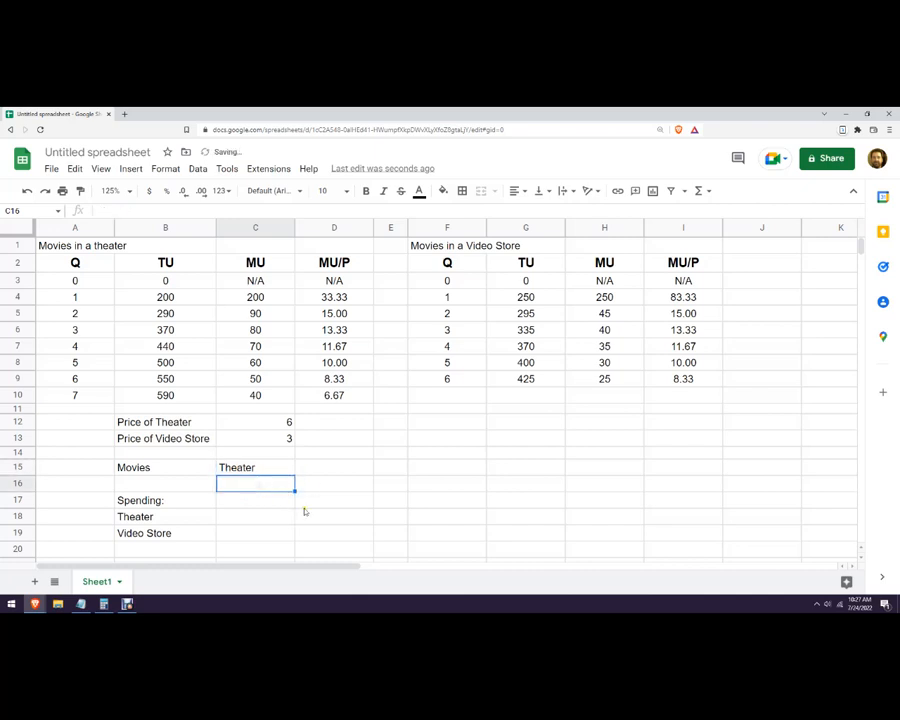
pyautogui.write('Video Store')
pyautogui.press('Tab')
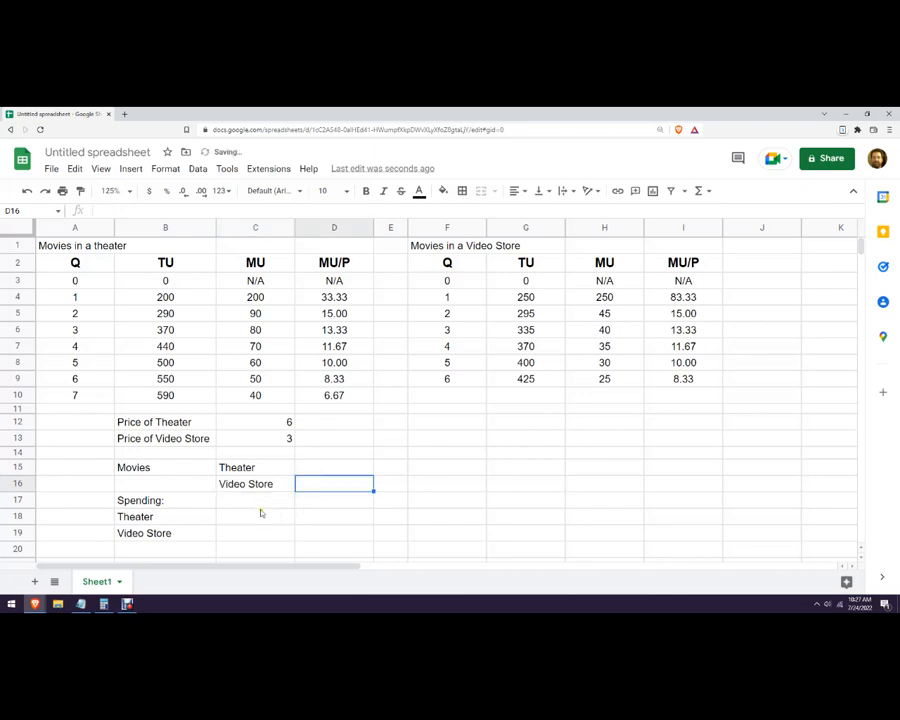
# Calculate theater spending in C18 as price times quantity with the formula =C12*D15.
pyautogui.click(262, 512)
pyautogui.write('=')
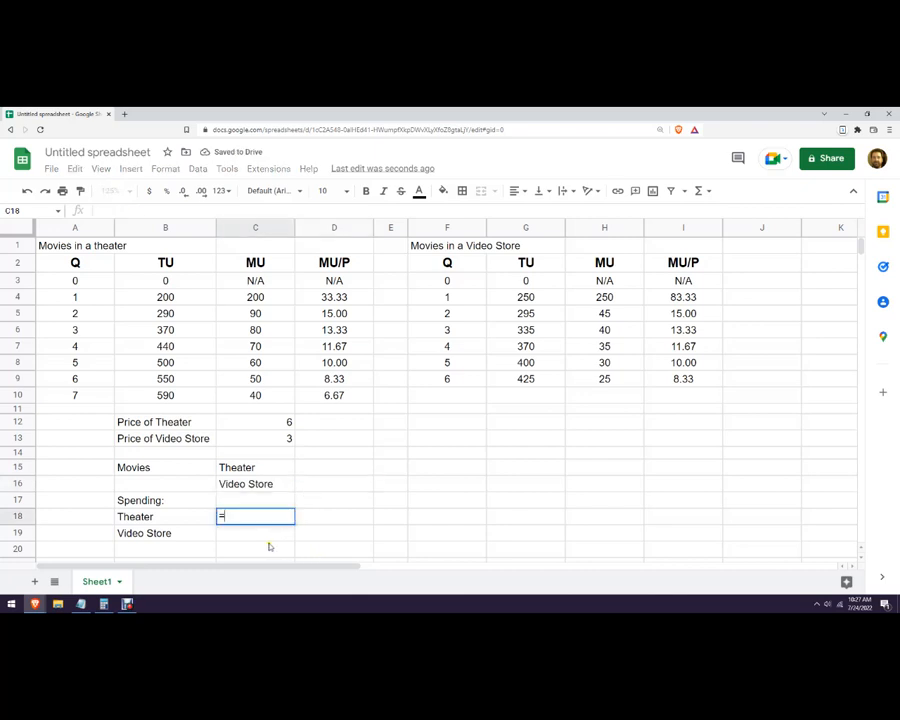
pyautogui.write('C12')
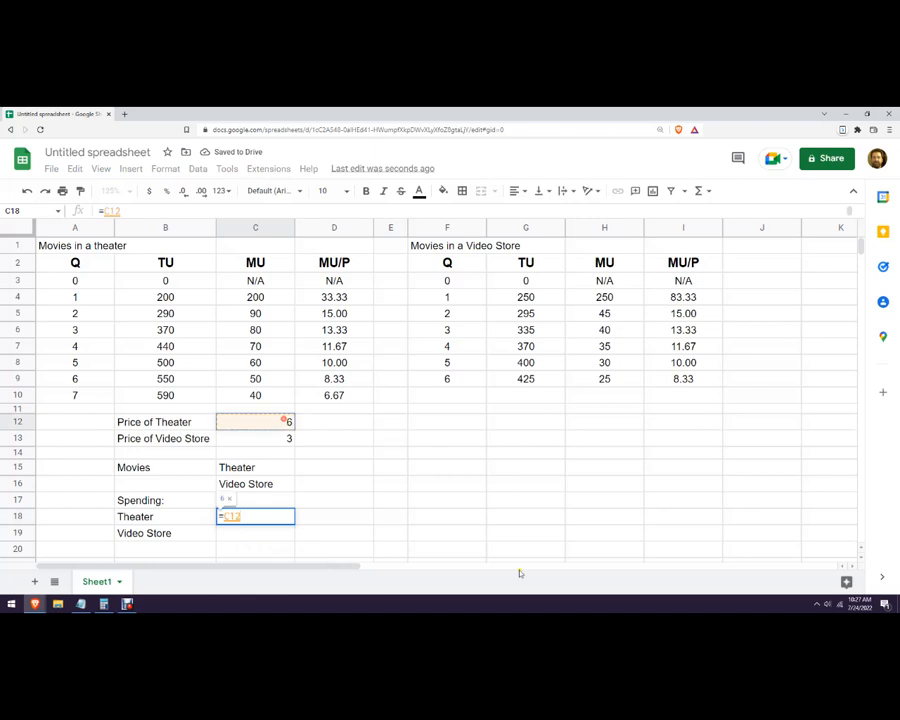
pyautogui.write('*')
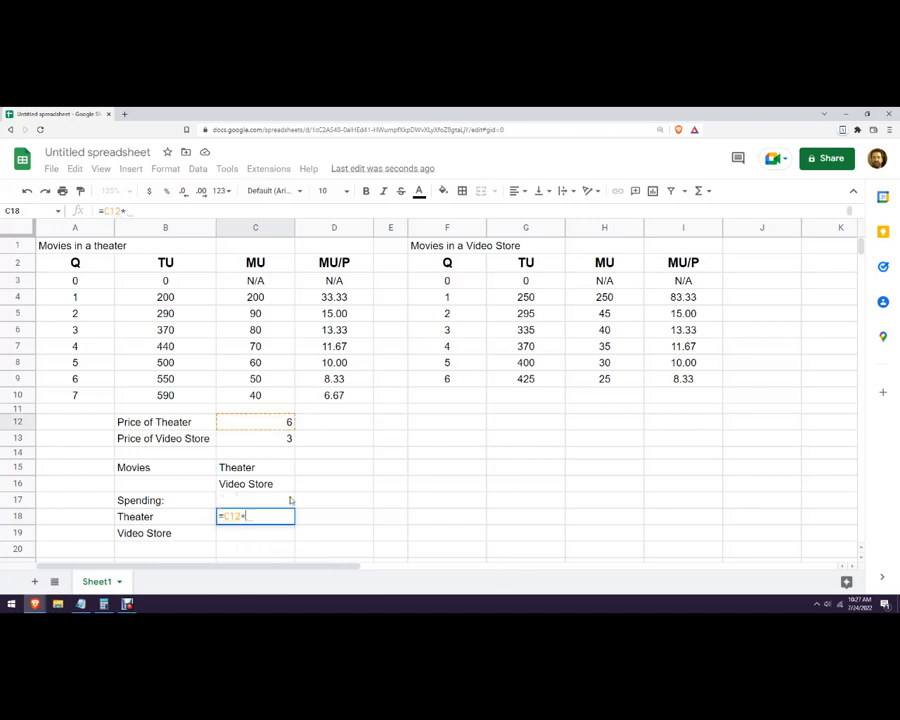
pyautogui.click(318, 467)
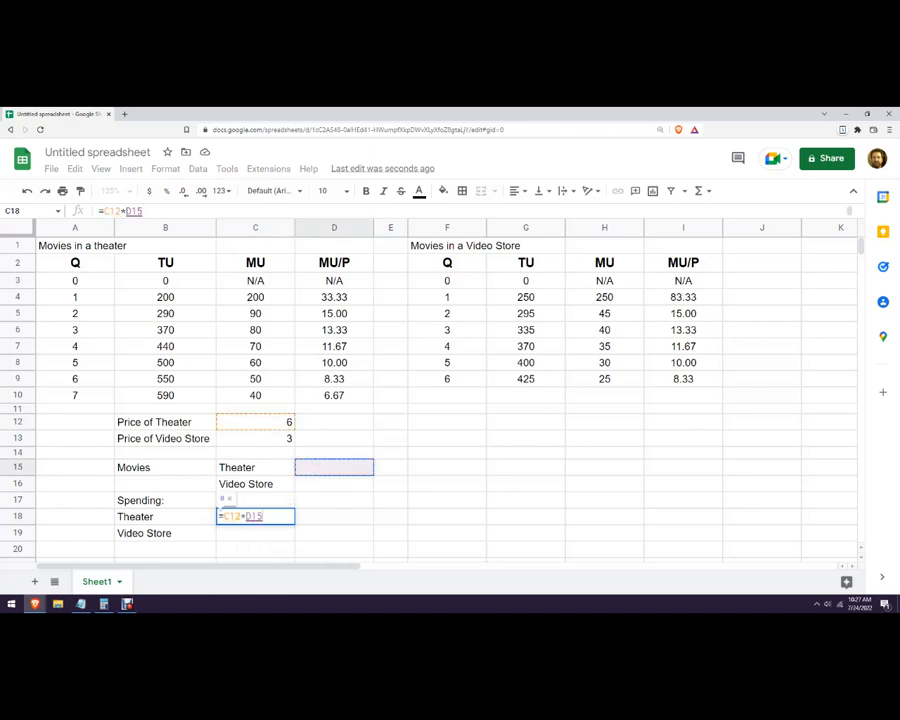
pyautogui.press('Return')
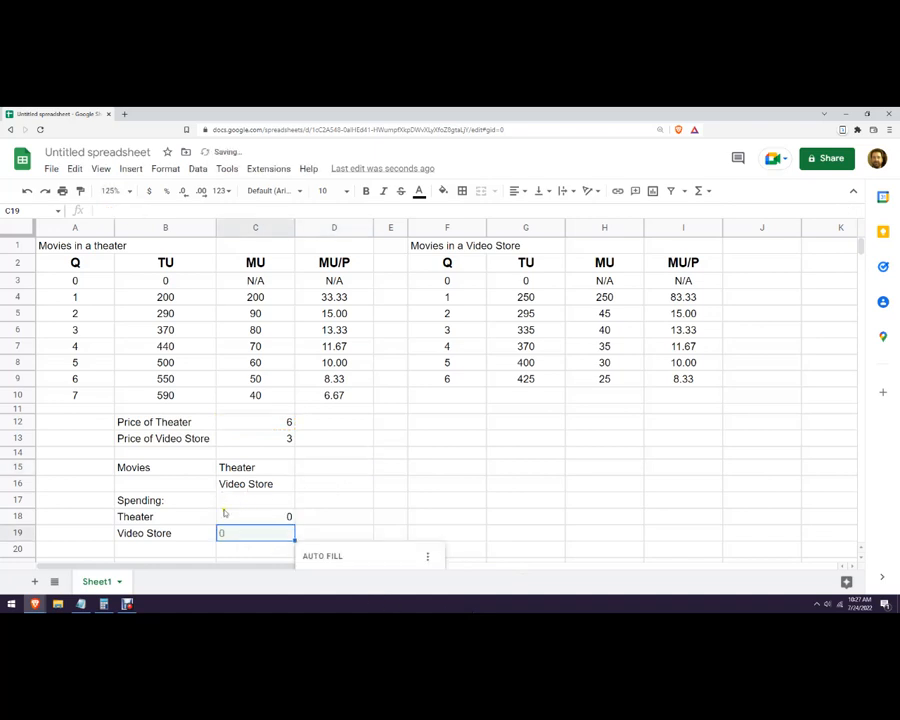
# Calculate video store spending in C19 by multiplying its price in C13 by the quantity cell D16.
pyautogui.click(249, 535)
pyautogui.write('=')
pyautogui.click(255, 442)
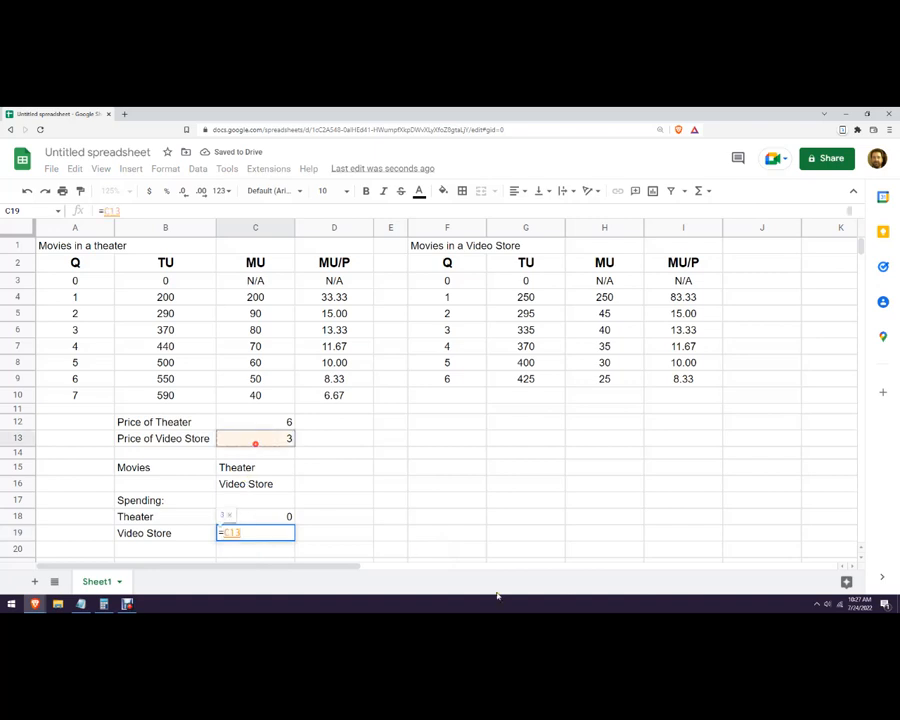
pyautogui.write('*')
pyautogui.click(323, 475)
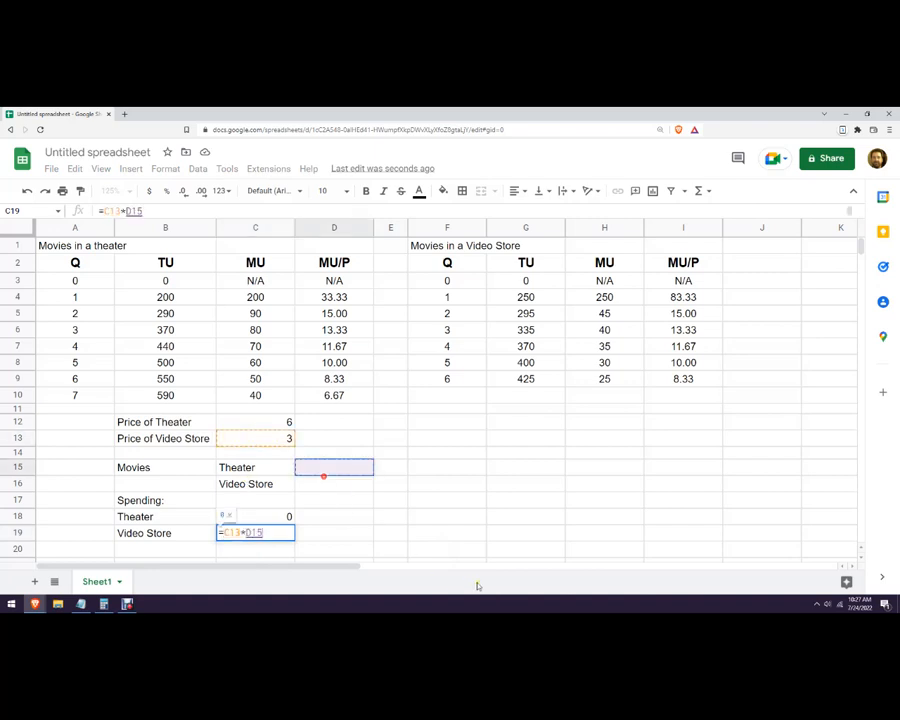
pyautogui.click(330, 483)
pyautogui.press('Return')
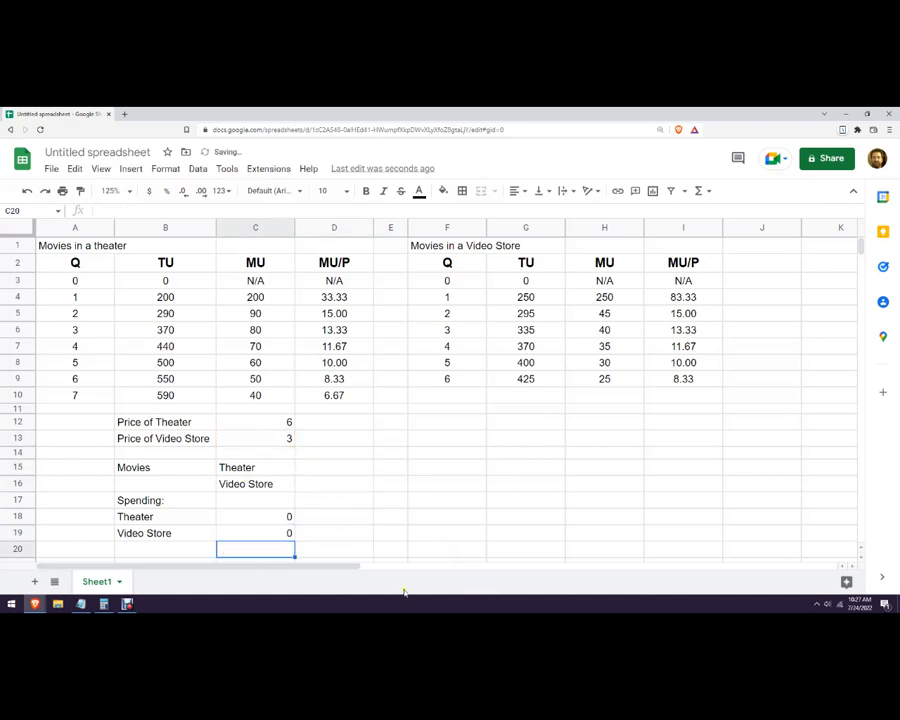
# Enter the label Total Spending in B20, below the two spending rows.
pyautogui.click(187, 550)
pyautogui.write('tal SPen')
pyautogui.press('BackSpace')
pyautogui.press('BackSpace')
pyautogui.press('BackSpace')
pyautogui.write('pending')
pyautogui.press('Tab')
# Calculate total spending in C20 by adding the theater and video store amounts in C18 and C19.
pyautogui.write('=')
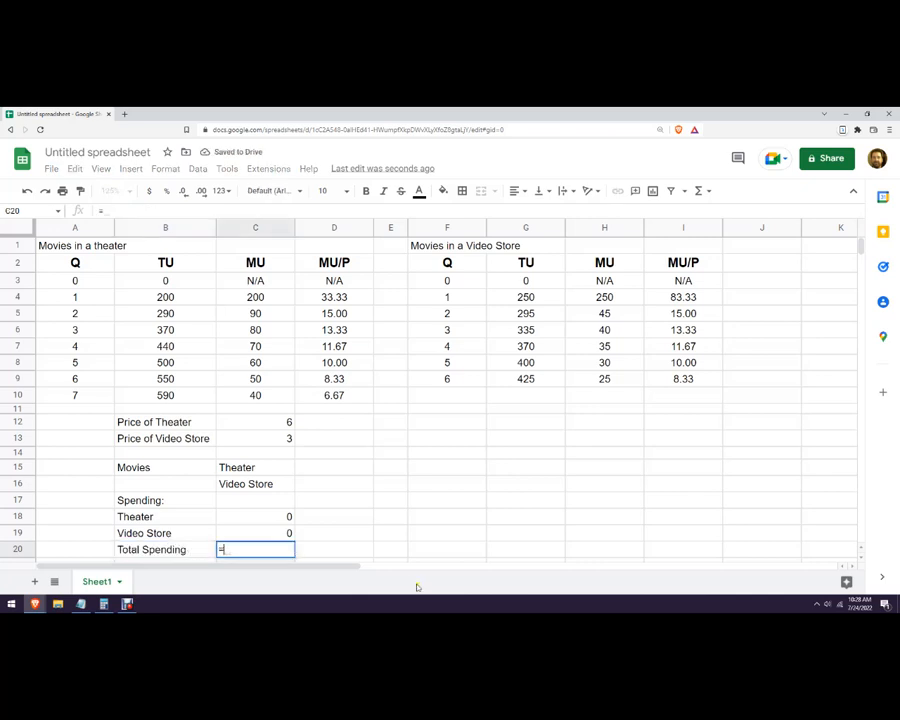
pyautogui.click(240, 519)
pyautogui.write('+')
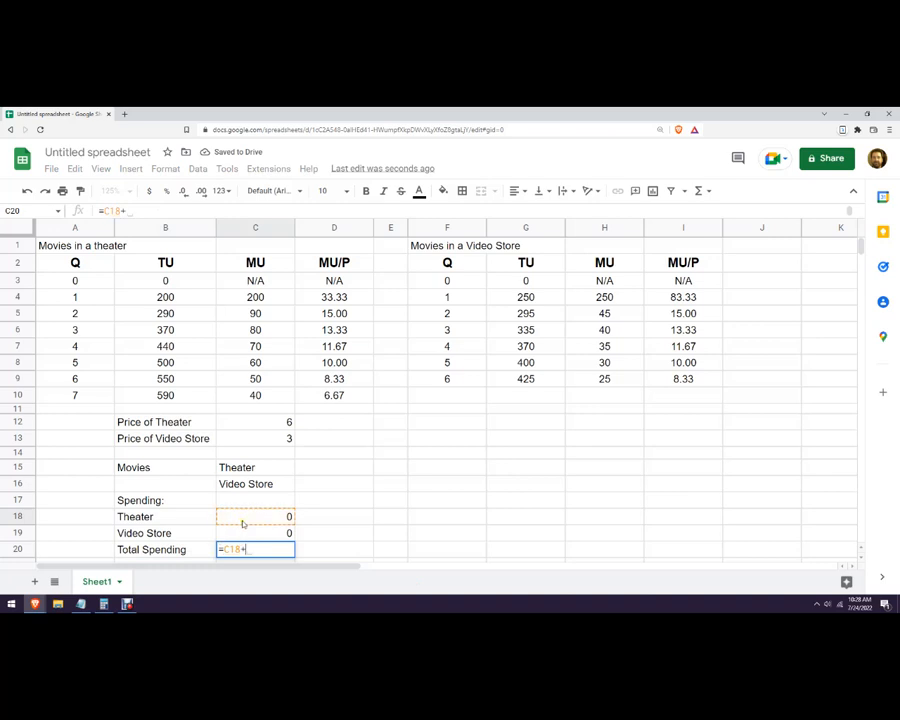
pyautogui.click(255, 534)
pyautogui.press('Return')
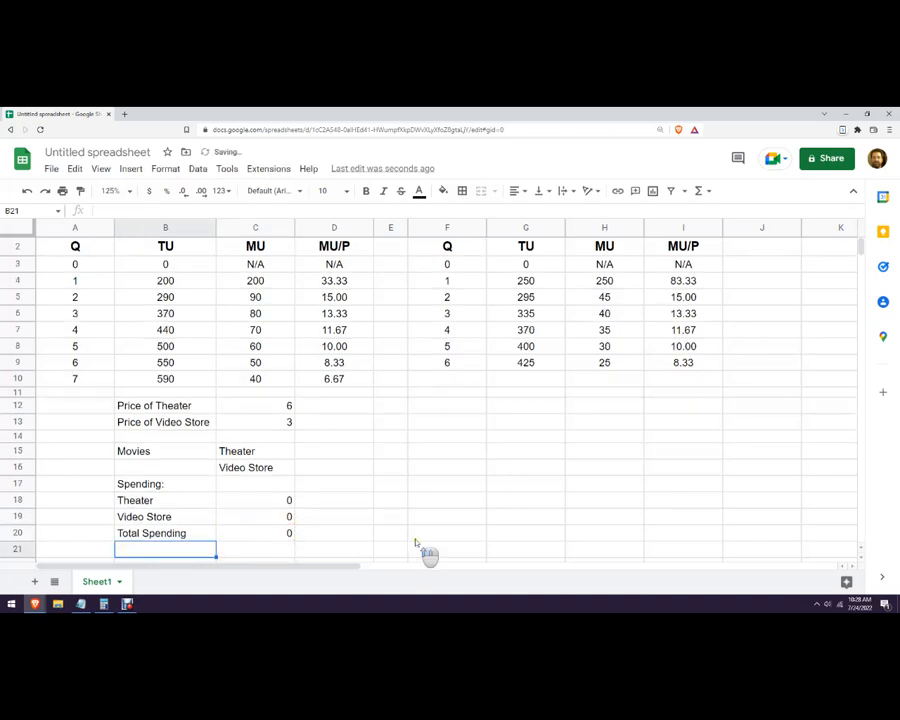
# Try quantities of 5 theater movies in D15 and 5 video rentals in D16, and check the total spending.
pyautogui.scroll(1, 424, 553)
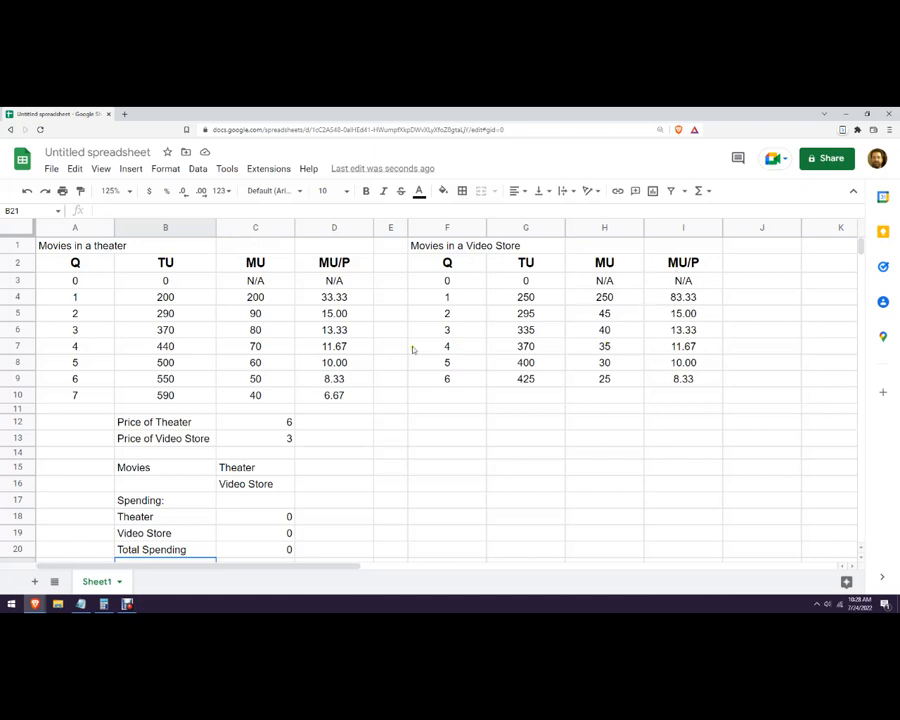
pyautogui.click(323, 365)
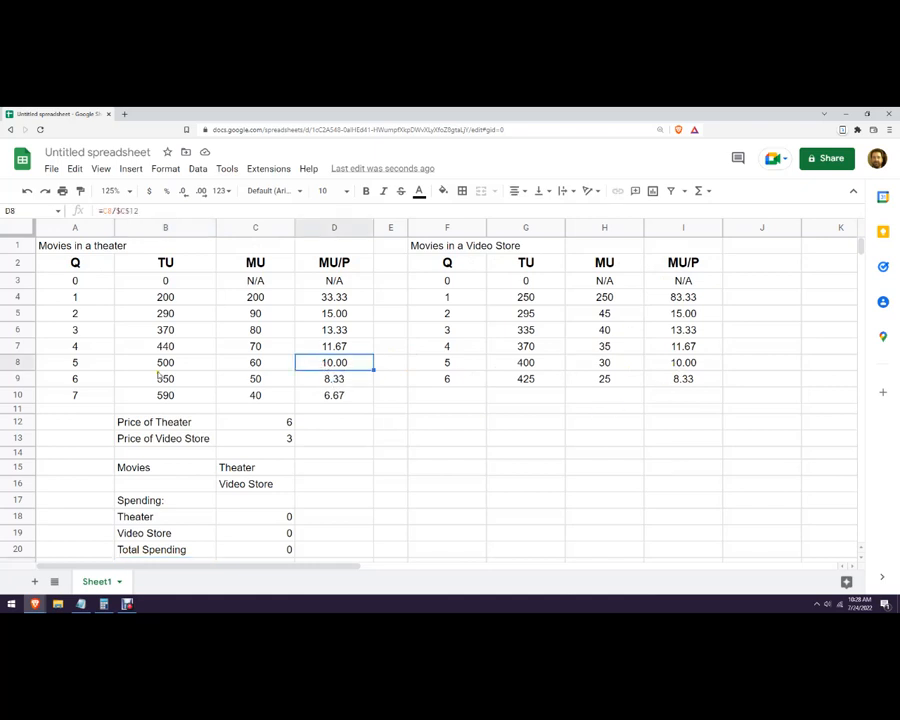
pyautogui.click(311, 470)
pyautogui.write('5')
pyautogui.press('Return')
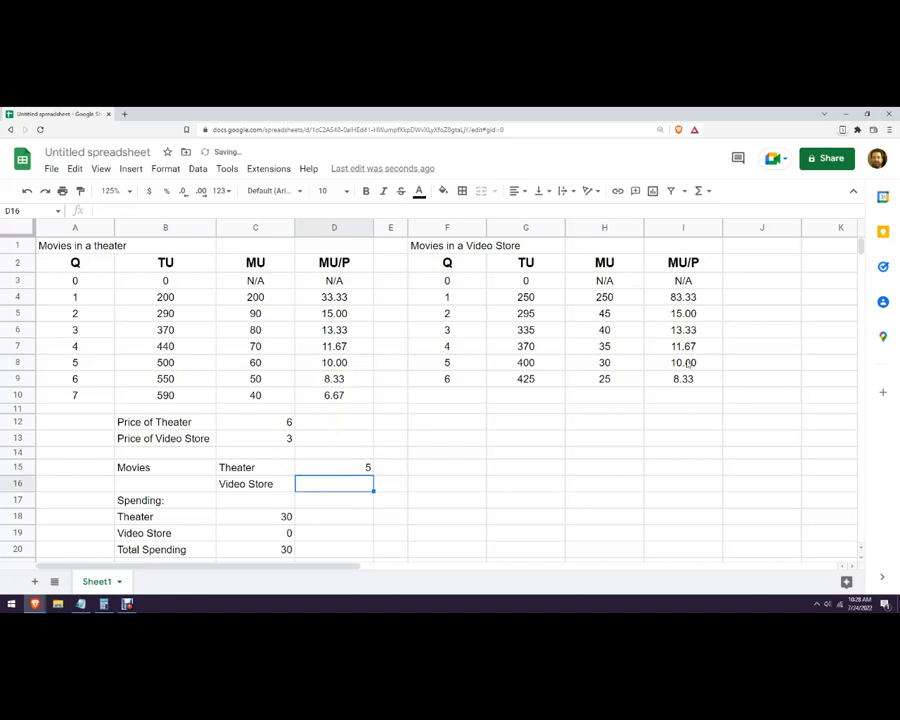
pyautogui.write('5')
pyautogui.press('Return')
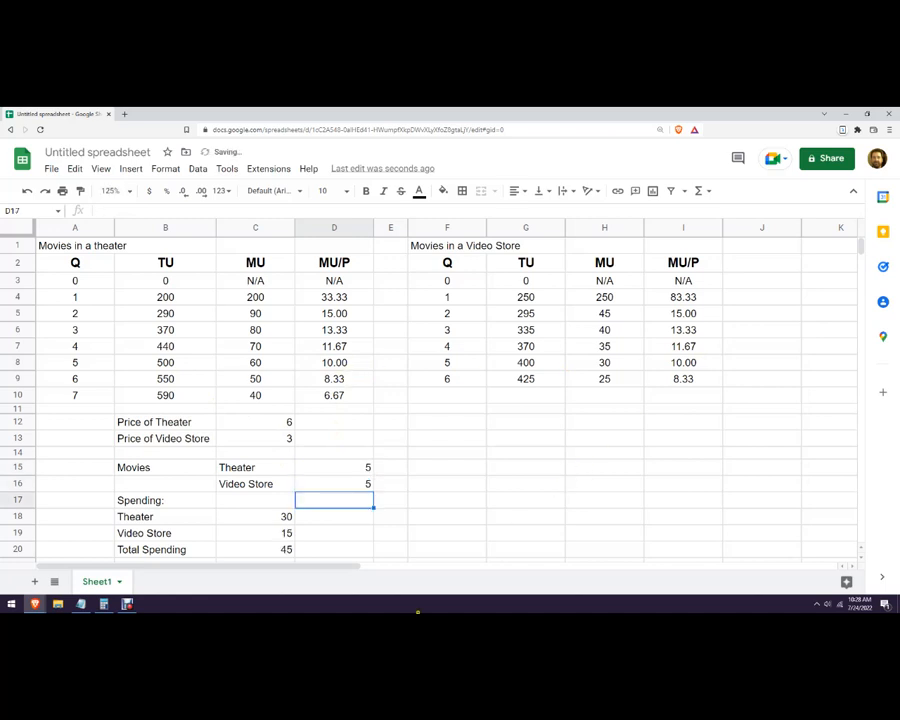
pyautogui.click(261, 551)
# Set the theater quantity in D15 to 4 and the video store quantity in D16 to 4.
pyautogui.click(356, 470)
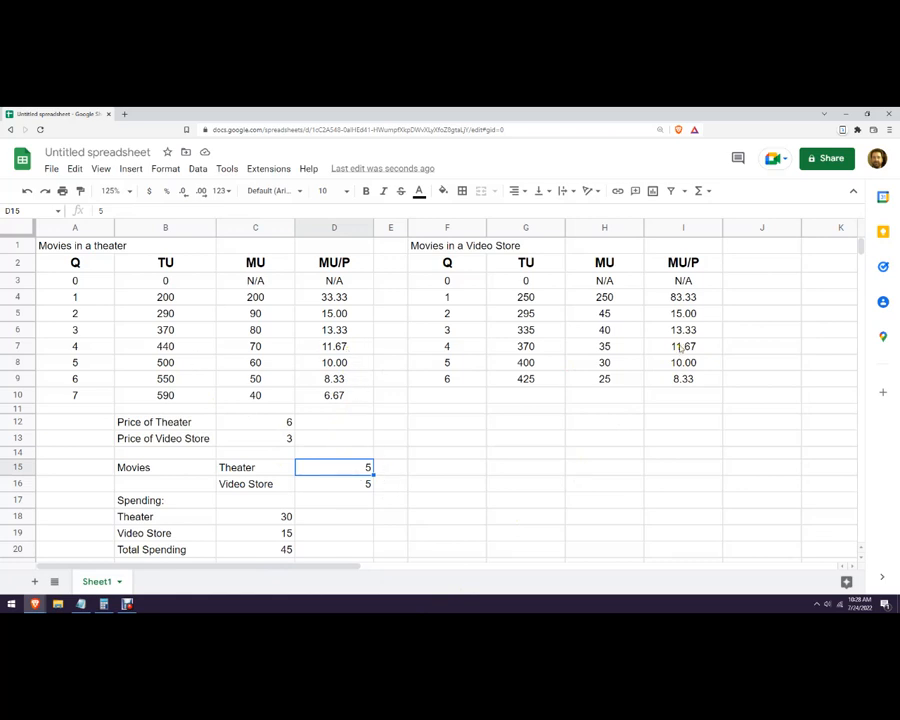
pyautogui.write('4')
pyautogui.press('Return')
pyautogui.write('4')
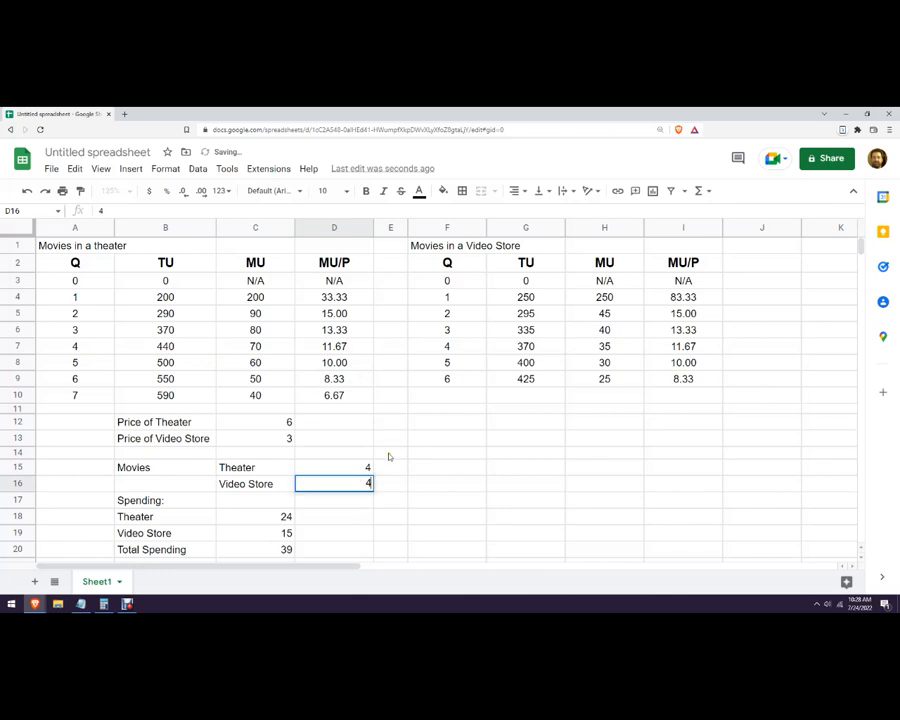
pyautogui.click(380, 456)
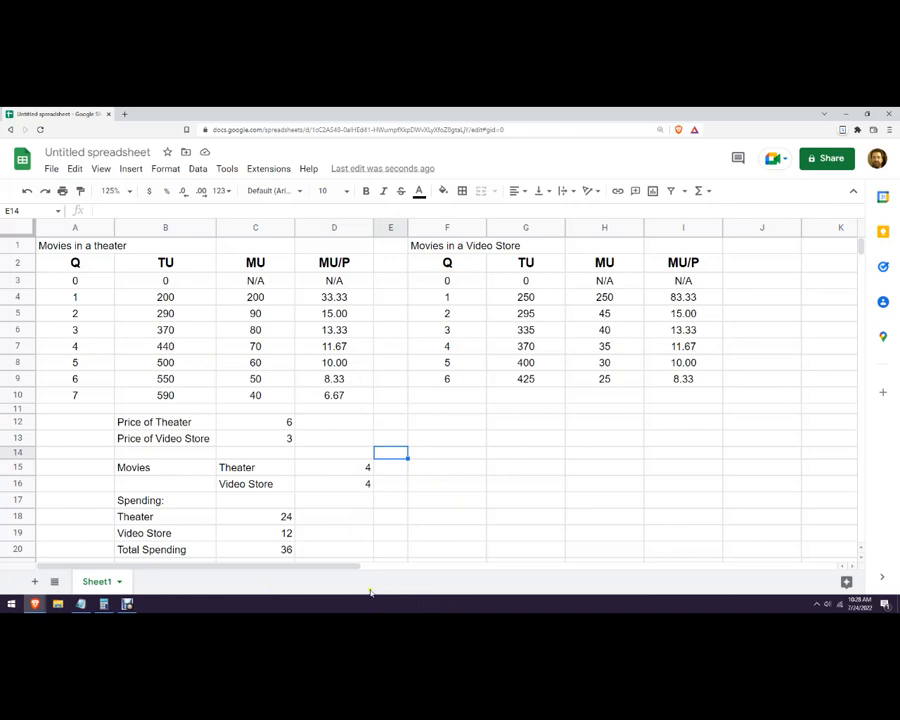
# Switch to the Notepad problem text and read part d about the new prices and movie budget.
pyautogui.click(80, 604)
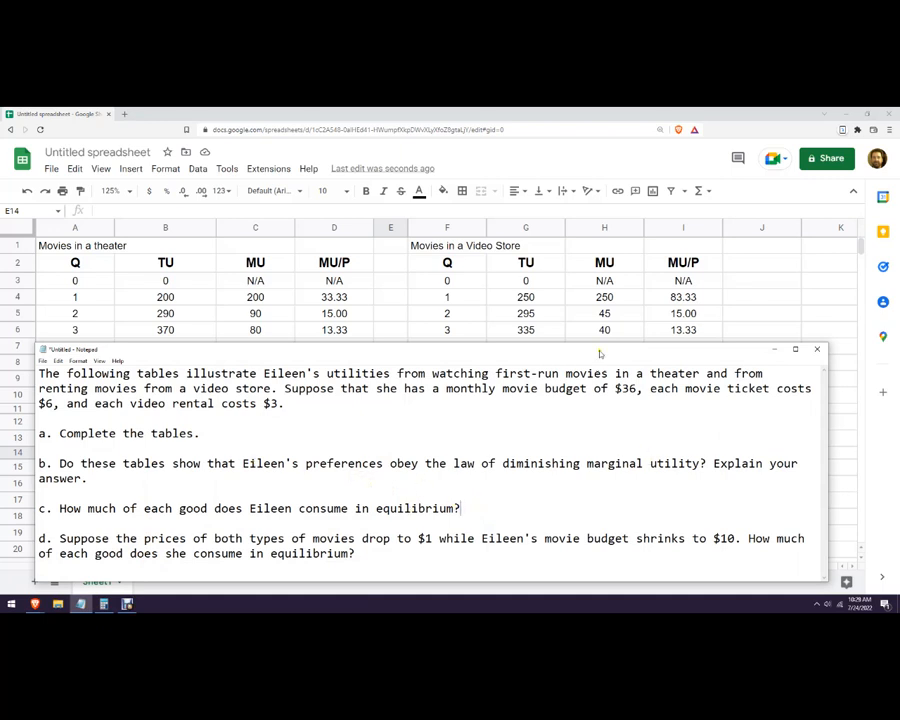
pyautogui.moveTo(600, 354); pyautogui.dragTo(600, 581)
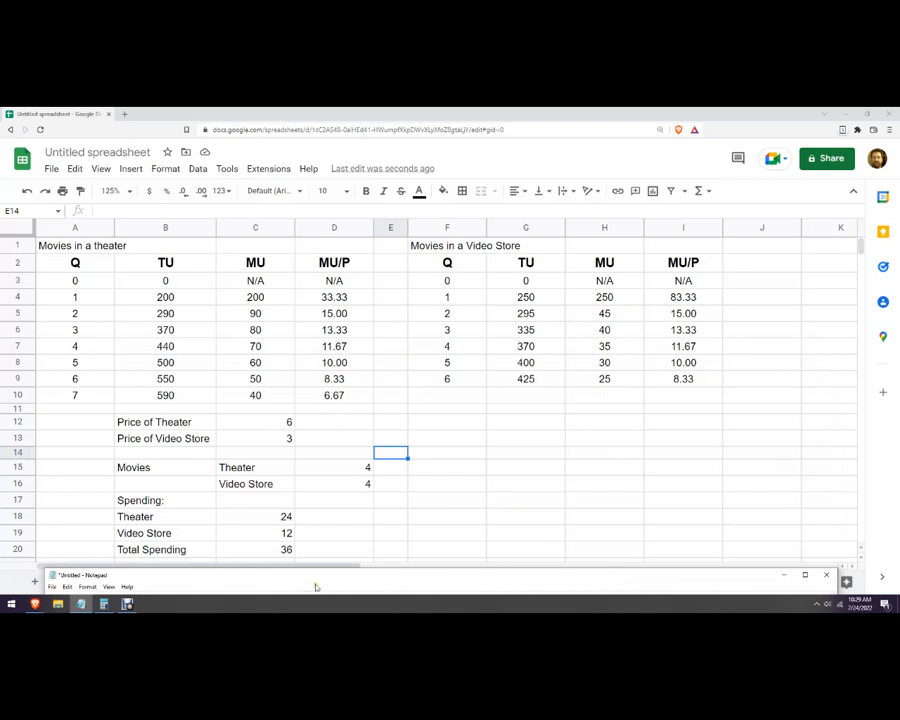
pyautogui.moveTo(311, 575); pyautogui.dragTo(300, 232)
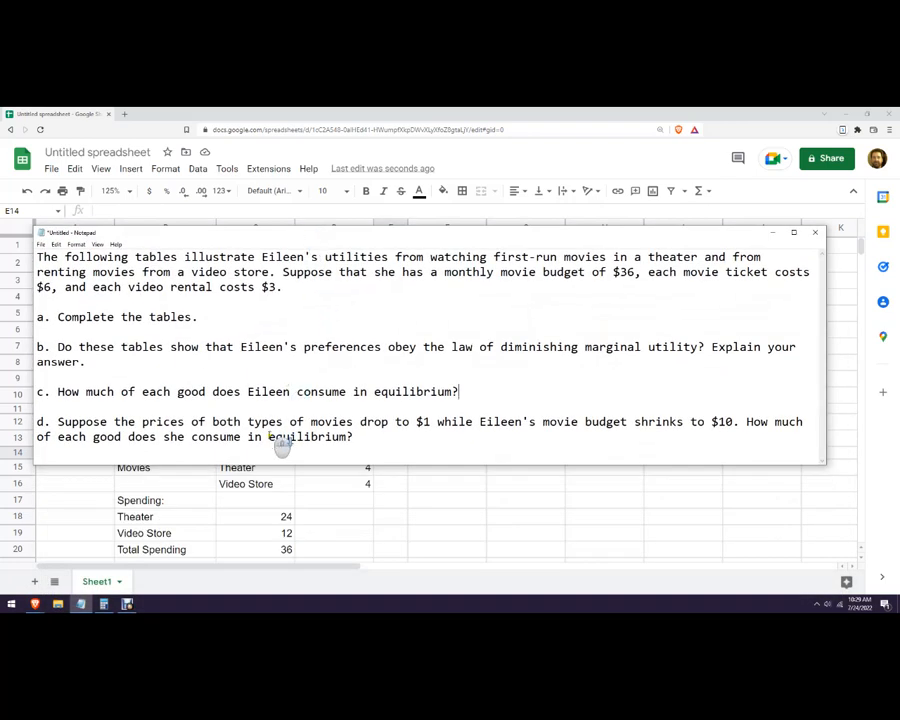
pyautogui.click(422, 421)
# Return to the spreadsheet and set the Price of Theater and the Price of Video Store to 1 each.
pyautogui.click(732, 504)
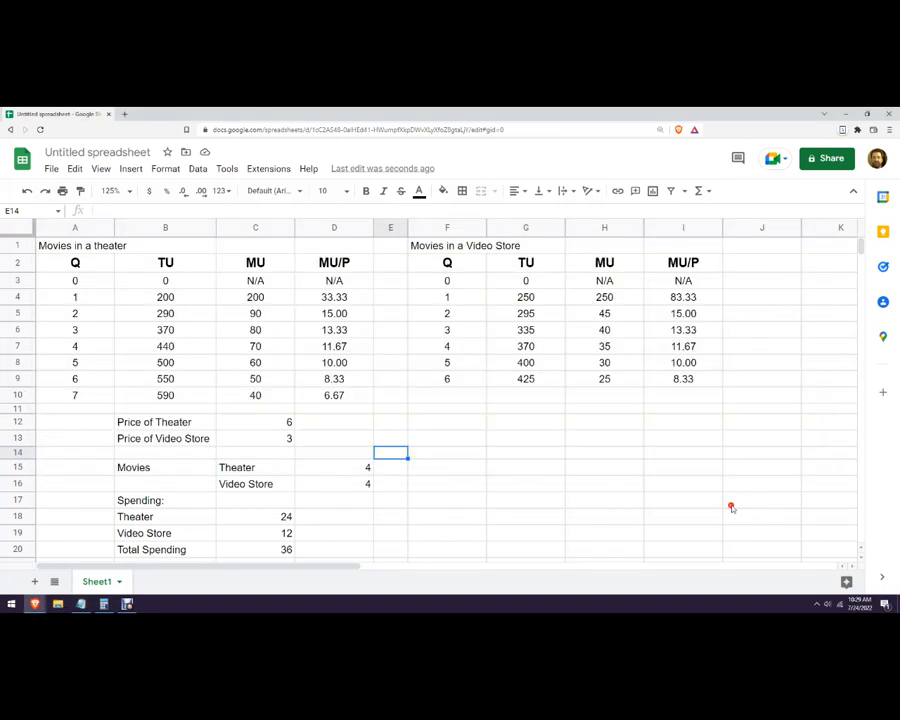
pyautogui.click(259, 430)
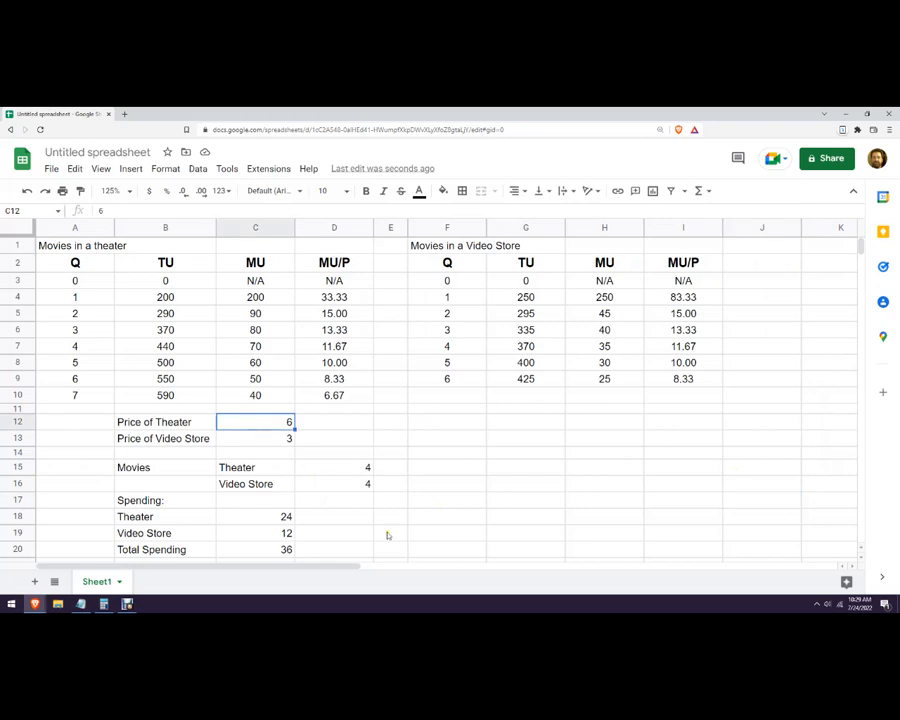
pyautogui.write('1')
pyautogui.press('Return')
pyautogui.write('1')
pyautogui.click(480, 512)
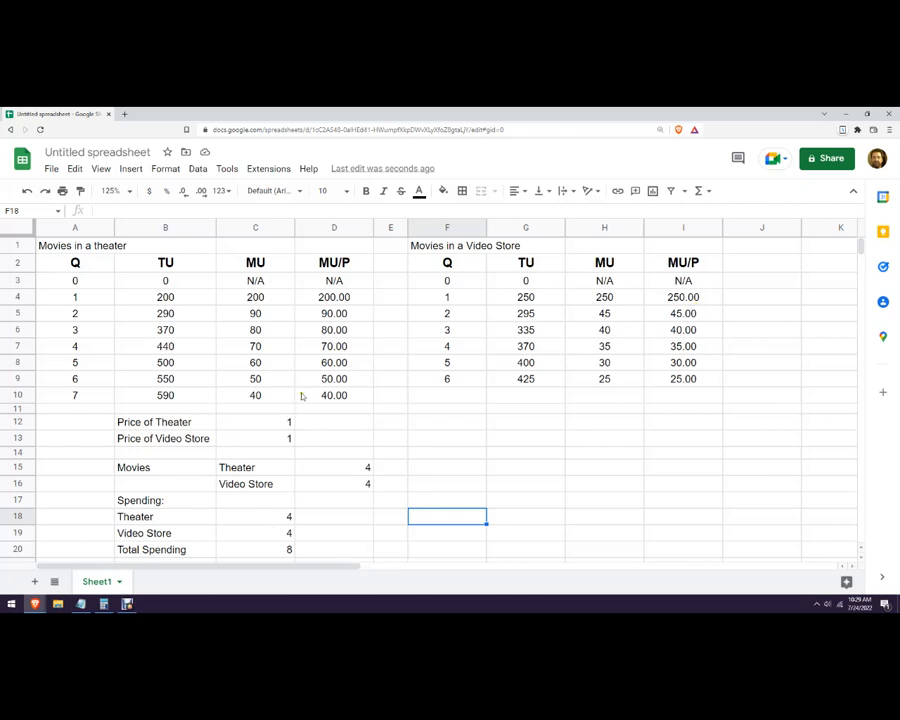
# Check the theater MU/P values, and set the theater quantity in D15 to 7 and the video store quantity in D16 to 3.
pyautogui.click(327, 347)
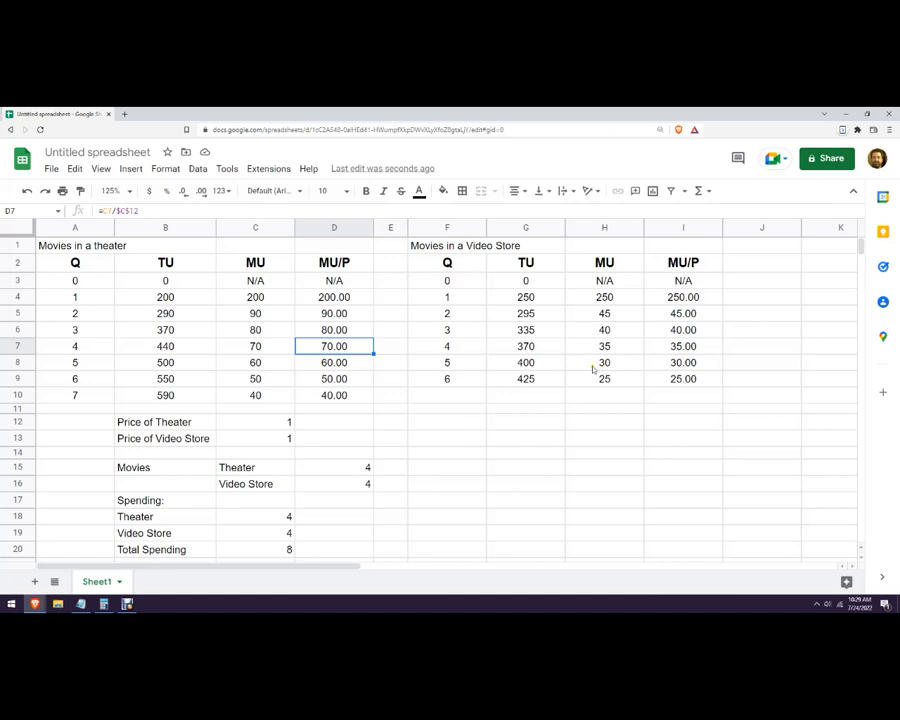
pyautogui.click(346, 396)
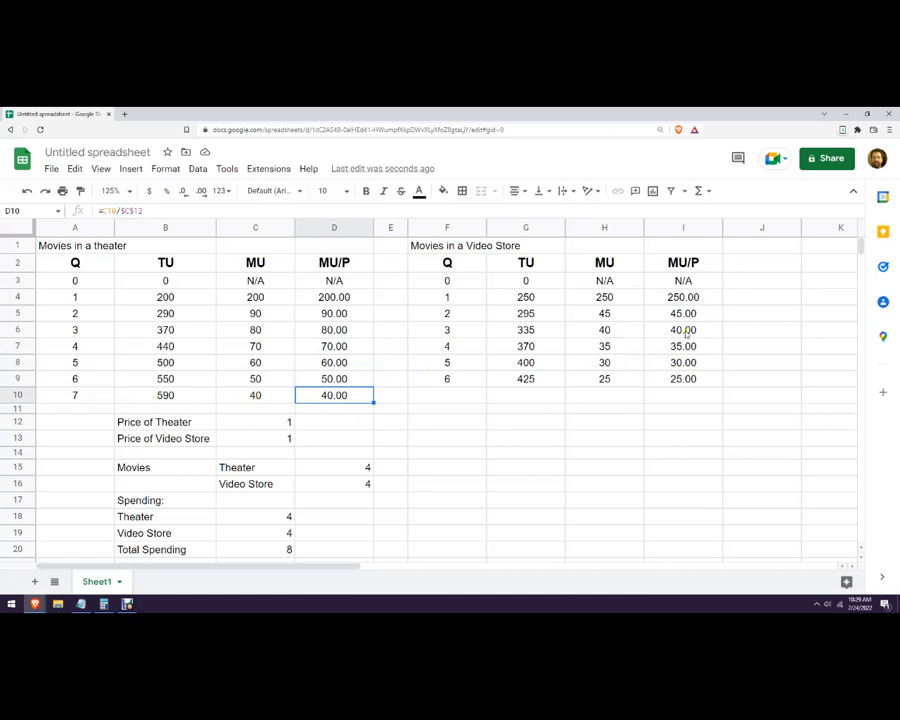
pyautogui.click(345, 466)
pyautogui.write('7')
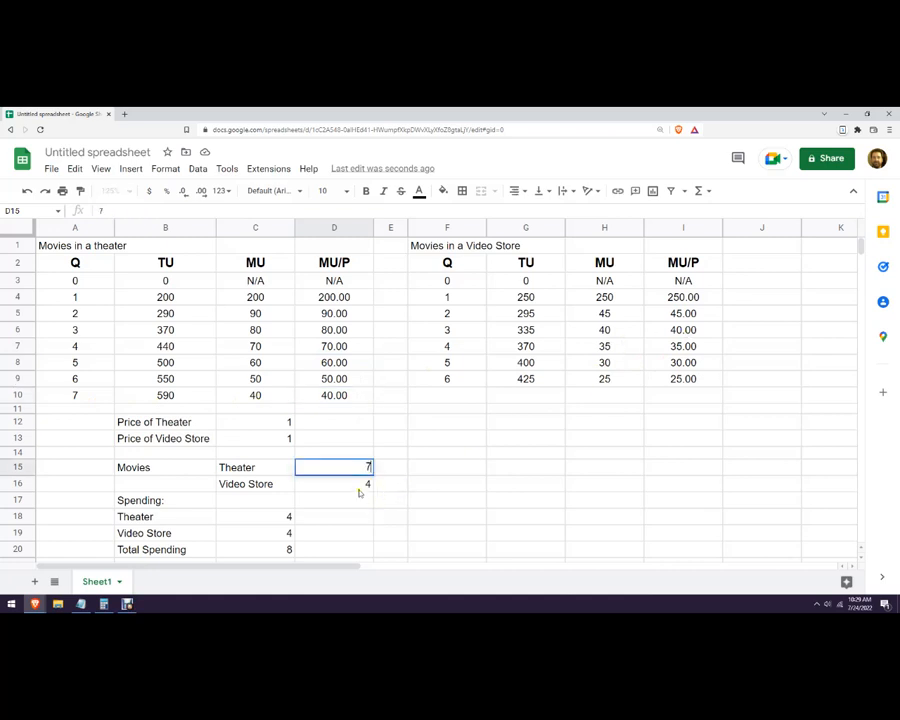
pyautogui.click(360, 487)
pyautogui.write('3')
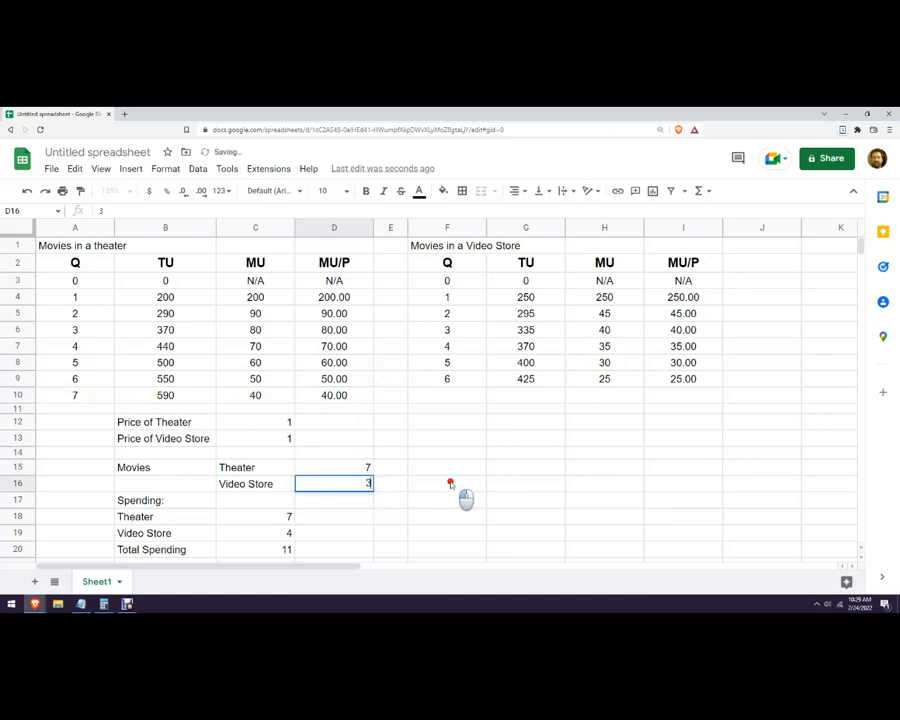
pyautogui.click(472, 486)
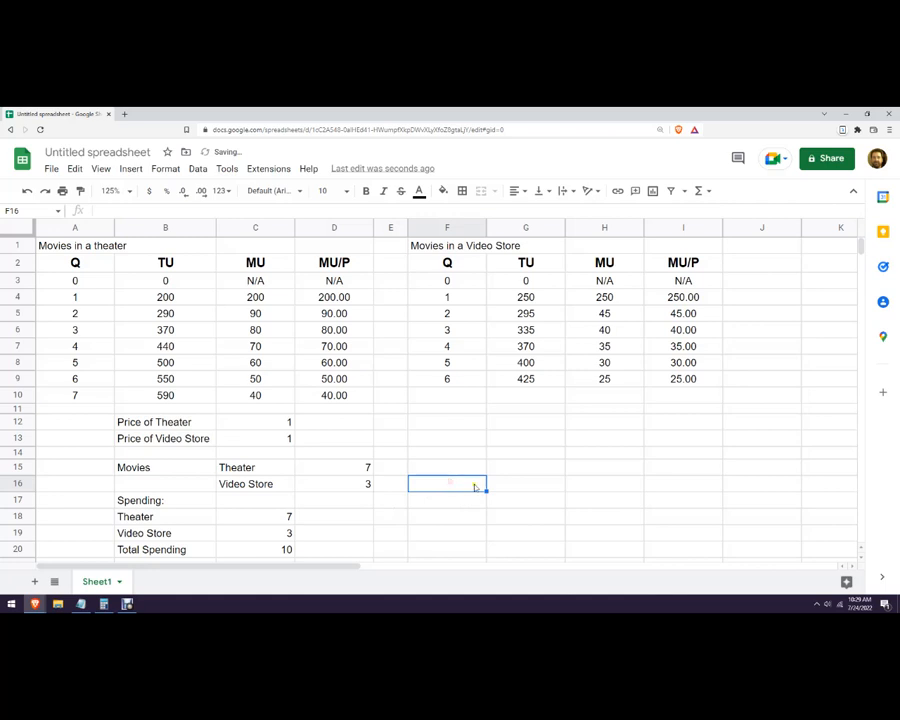
# Compare the MU/P cells for 7 theater movies (D10) and 3 video rentals (I6), and highlight both with a magenta fill.
pyautogui.click(333, 395)
pyautogui.click(684, 331)
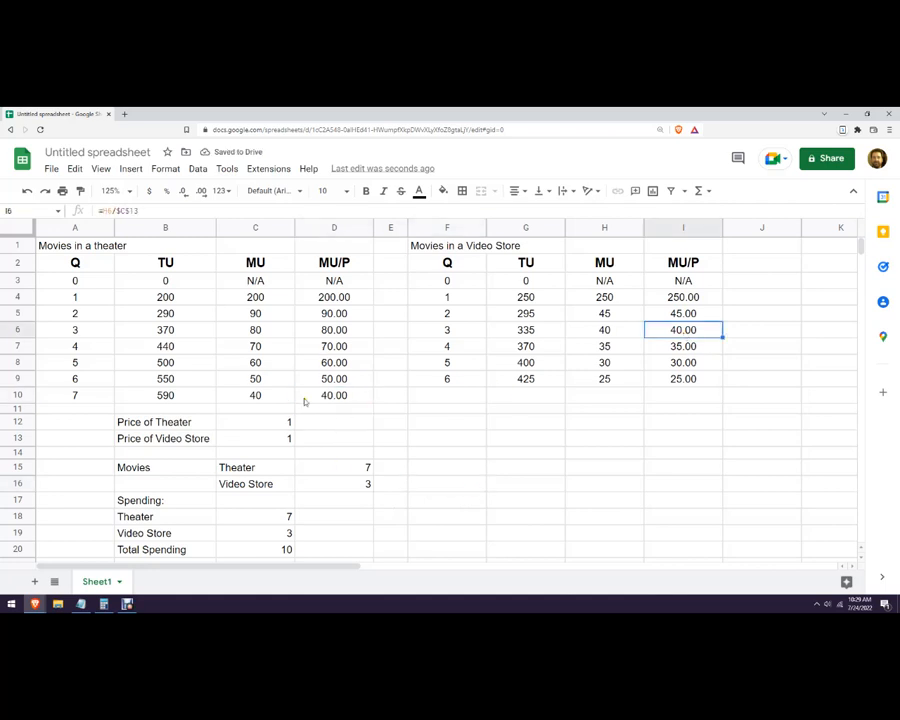
pyautogui.click(325, 393)
pyautogui.click(663, 330)
pyautogui.click(322, 395)
pyautogui.click(445, 191)
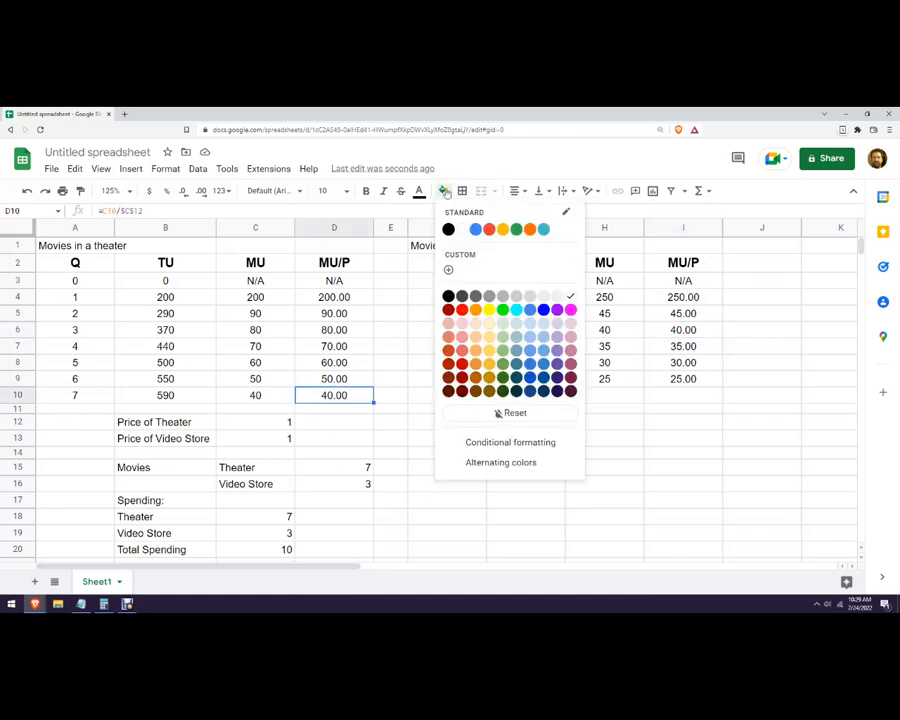
pyautogui.click(570, 310)
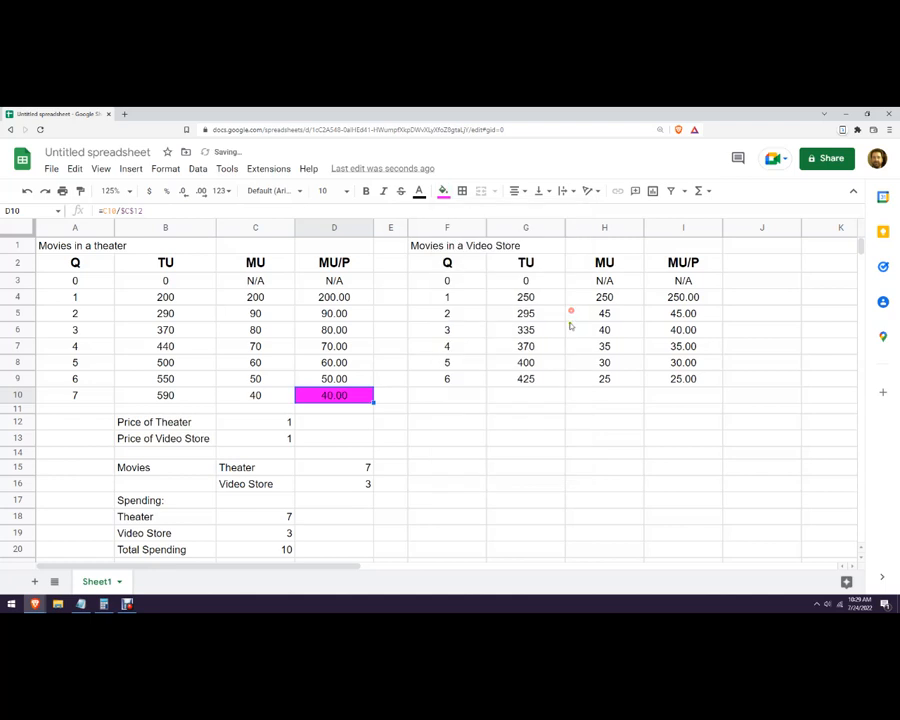
pyautogui.click(649, 329)
pyautogui.click(443, 191)
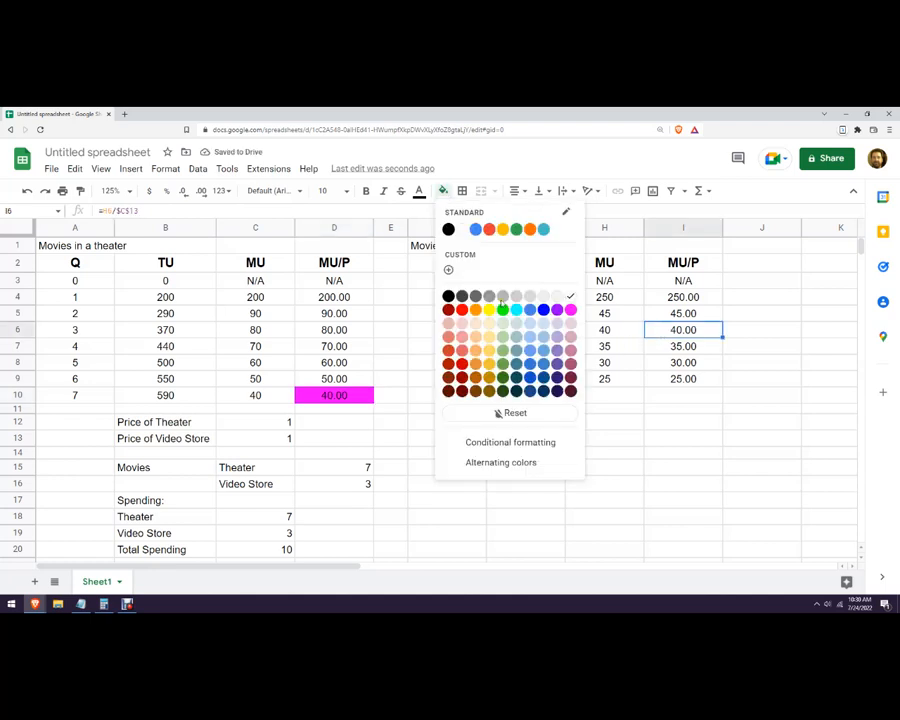
pyautogui.click(570, 310)
pyautogui.click(607, 488)
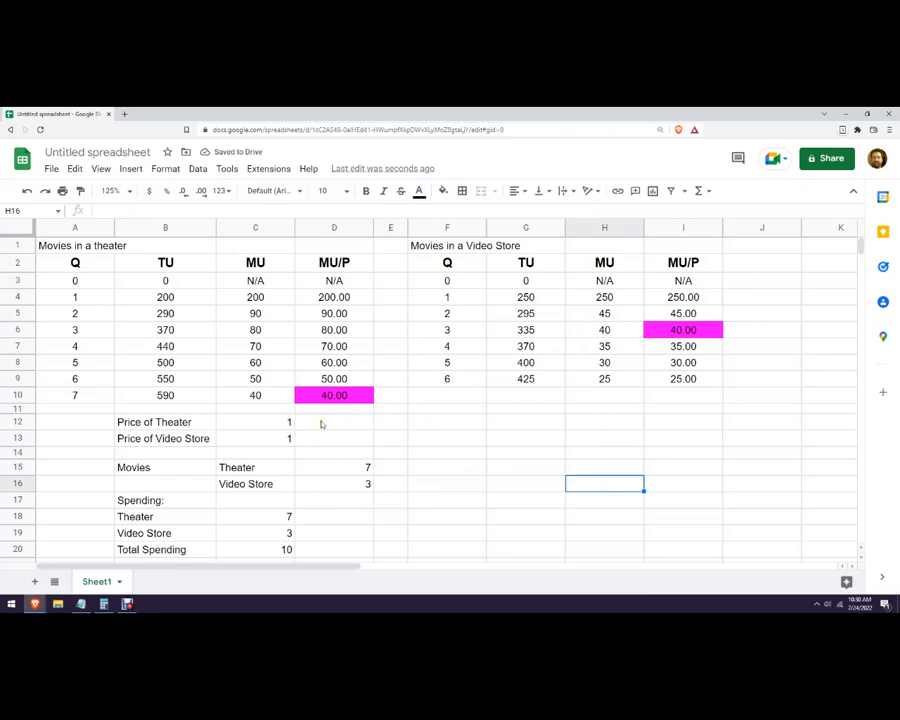
# Undo both magenta fills and review the total spending and the theater MU/P values for quantities 4 to 7.
pyautogui.hotkey('ctrl', 'z')
pyautogui.hotkey('ctrl', 'z')
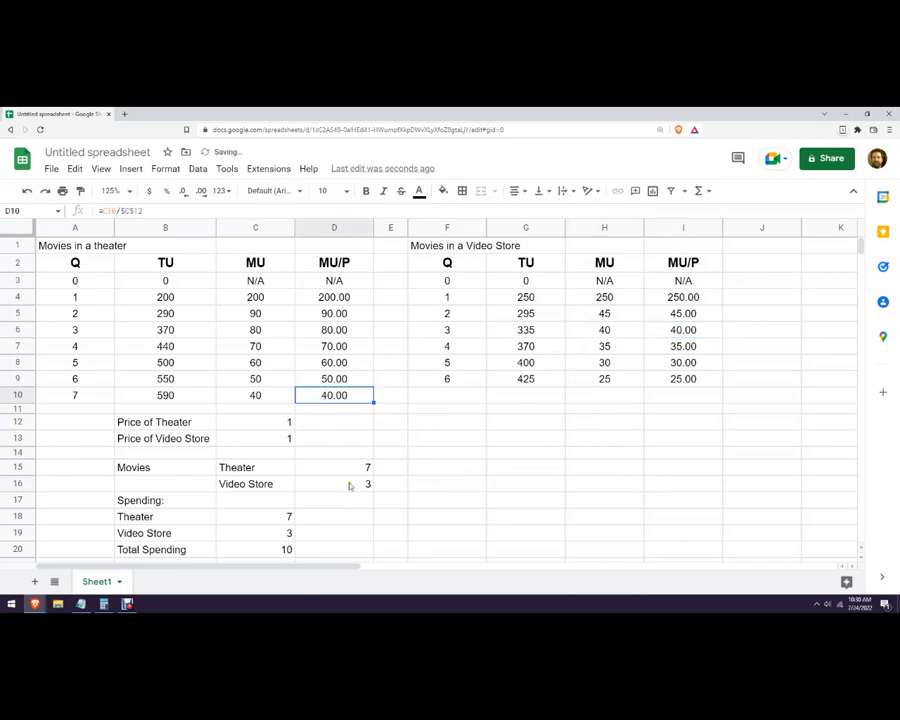
pyautogui.click(298, 549)
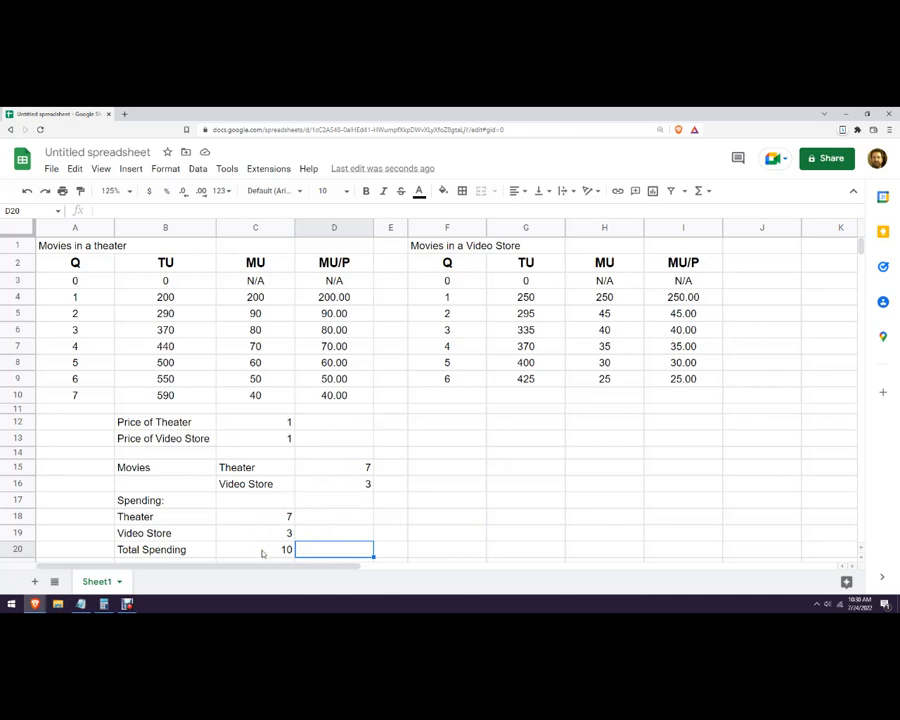
pyautogui.click(334, 346)
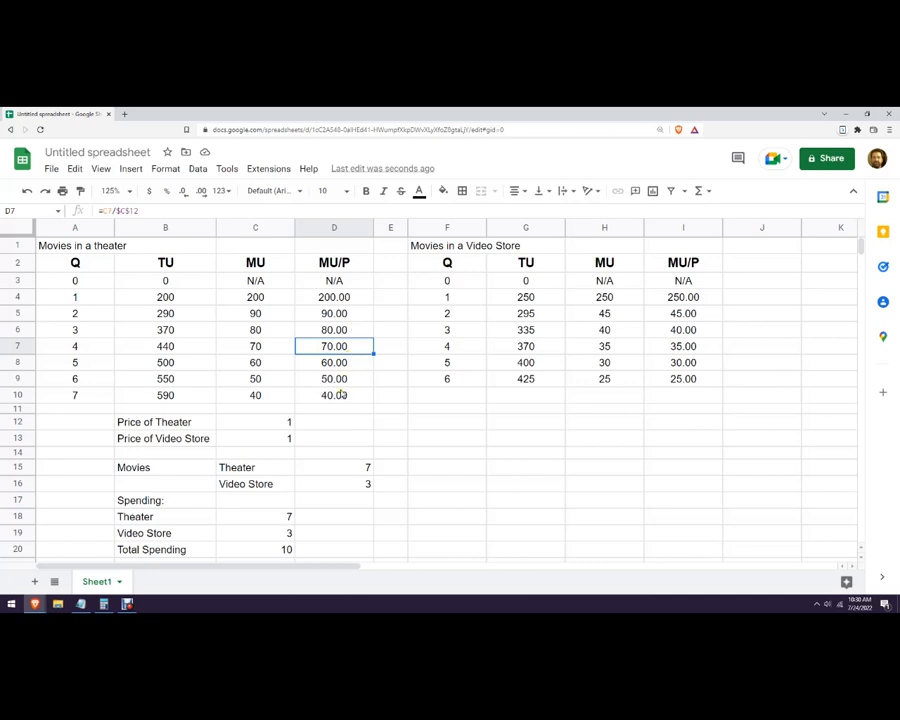
pyautogui.click(345, 382)
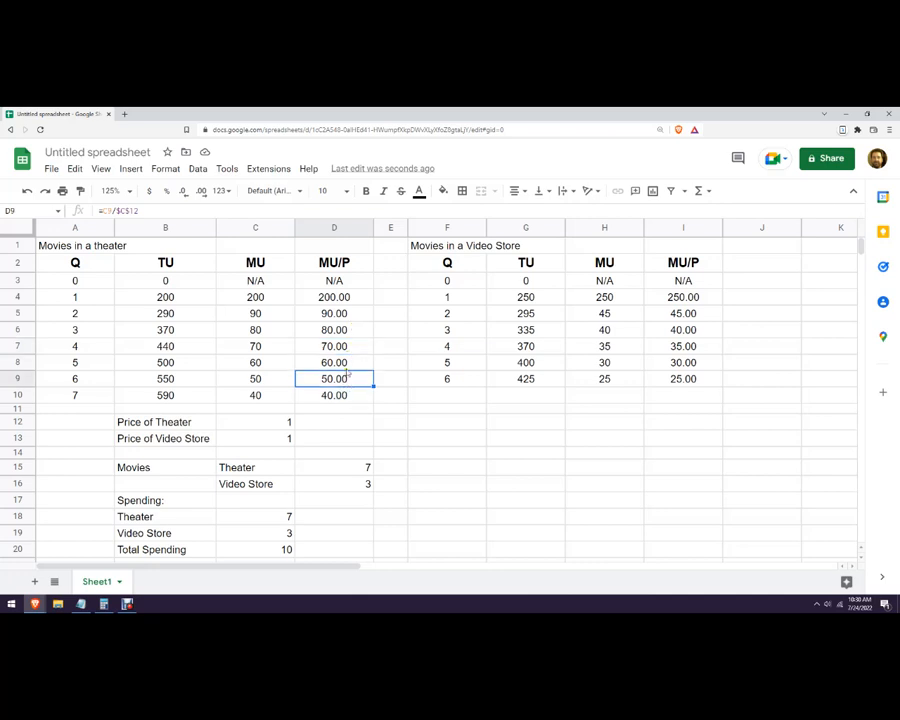
pyautogui.click(337, 395)
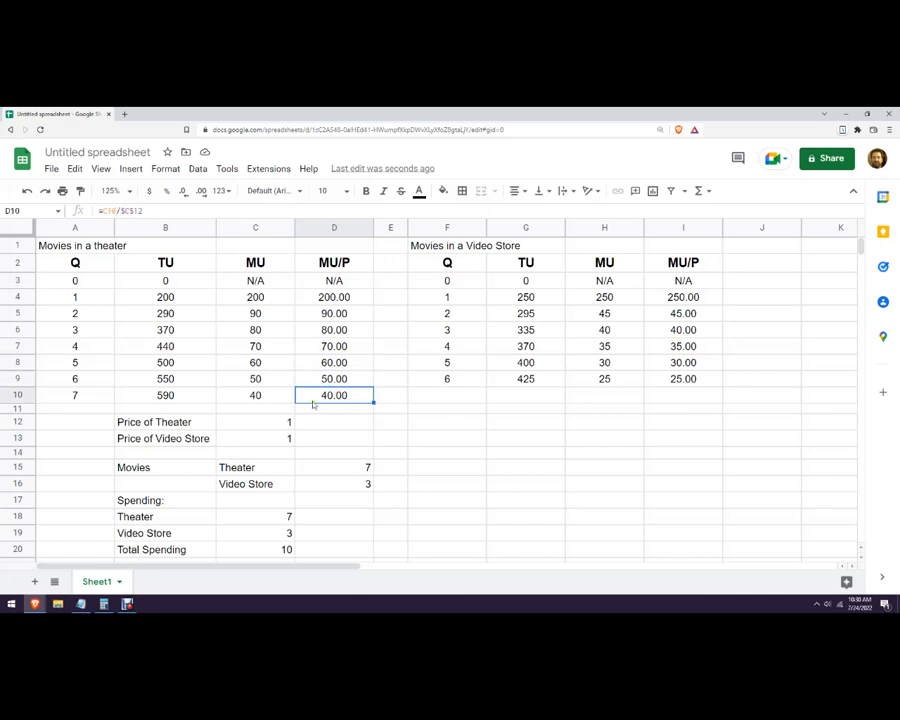
# Set the Price of Theater in C12 to 3.
pyautogui.click(279, 435)
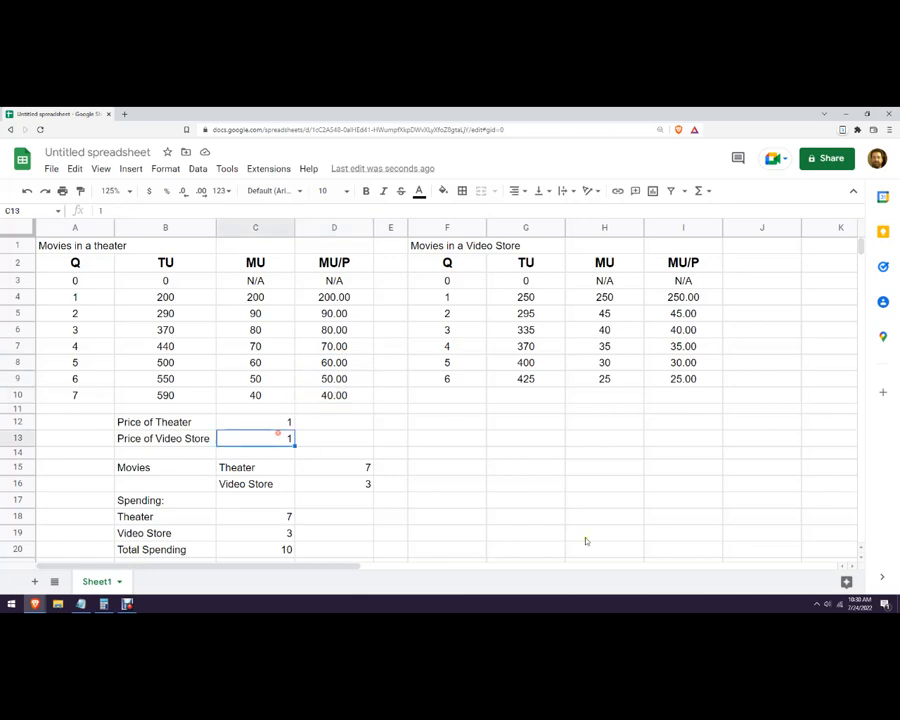
pyautogui.press('Up')
pyautogui.write('3')
pyautogui.press('Return')
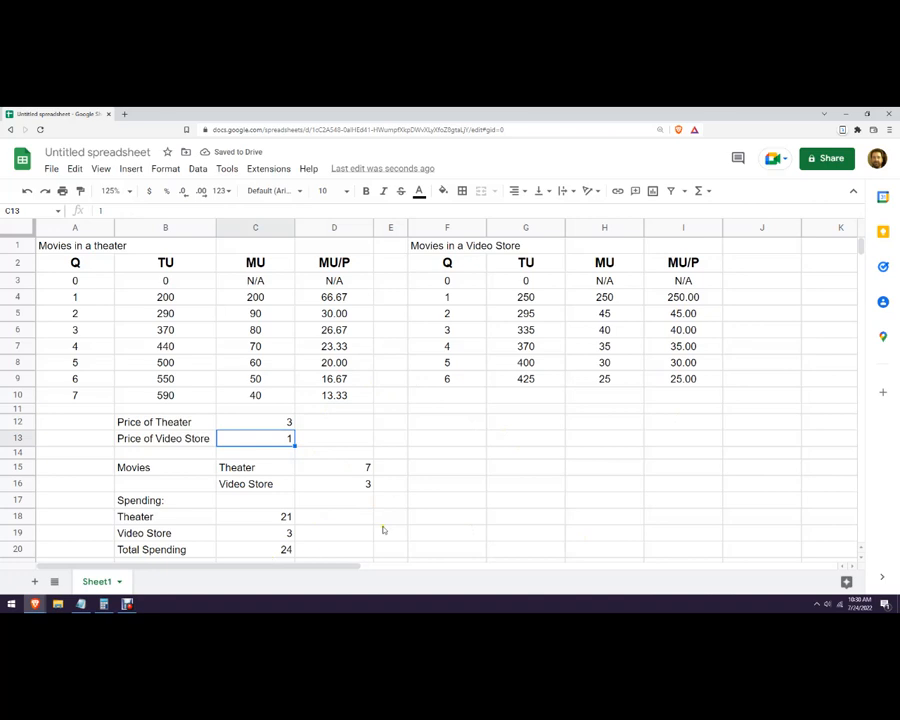
pyautogui.click(436, 471)
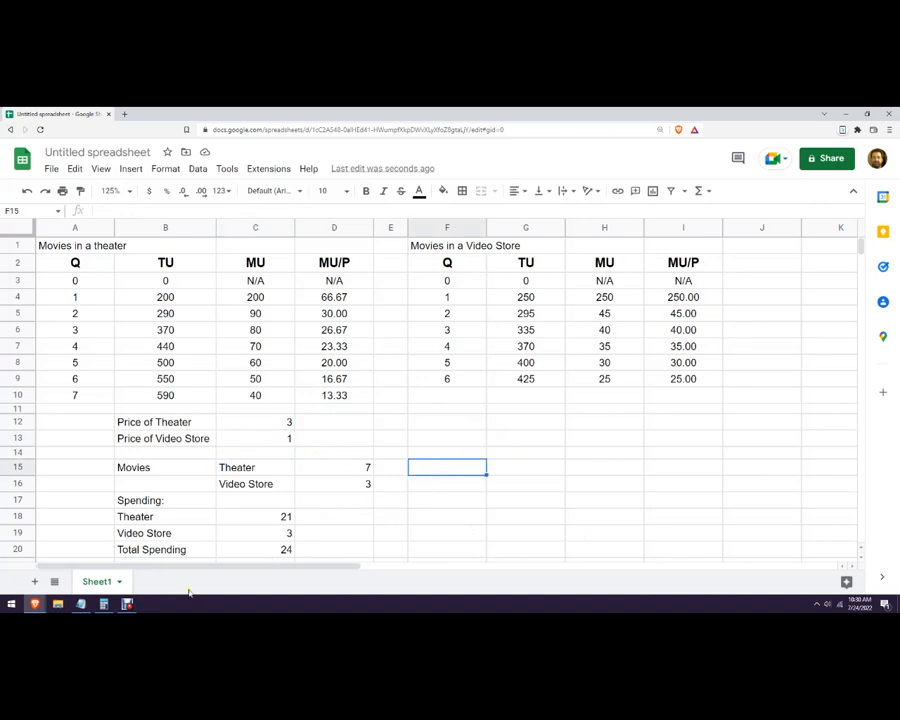
pyautogui.moveTo(128, 604)
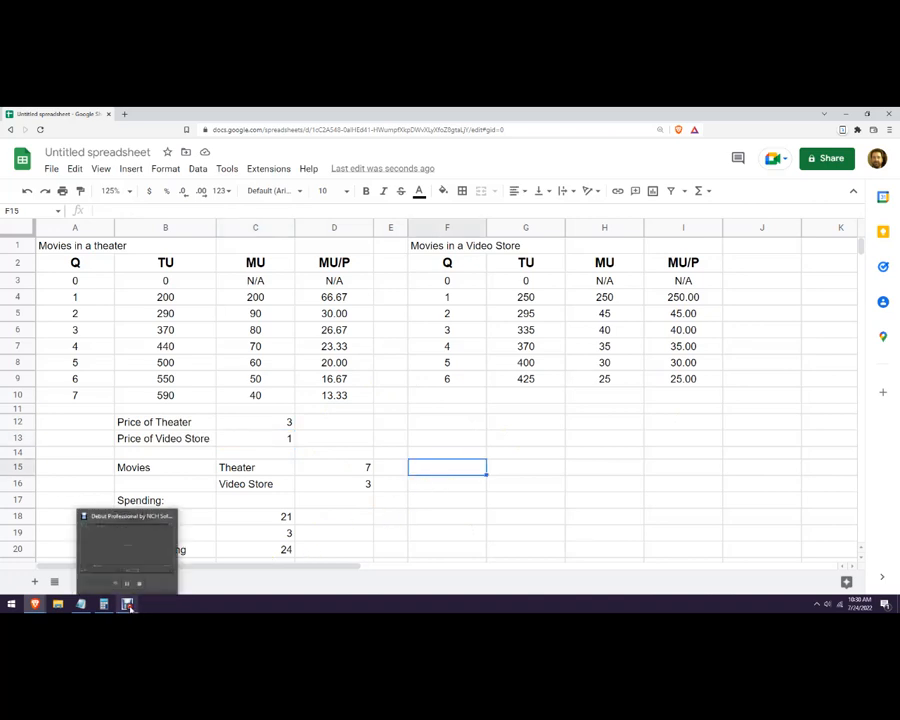